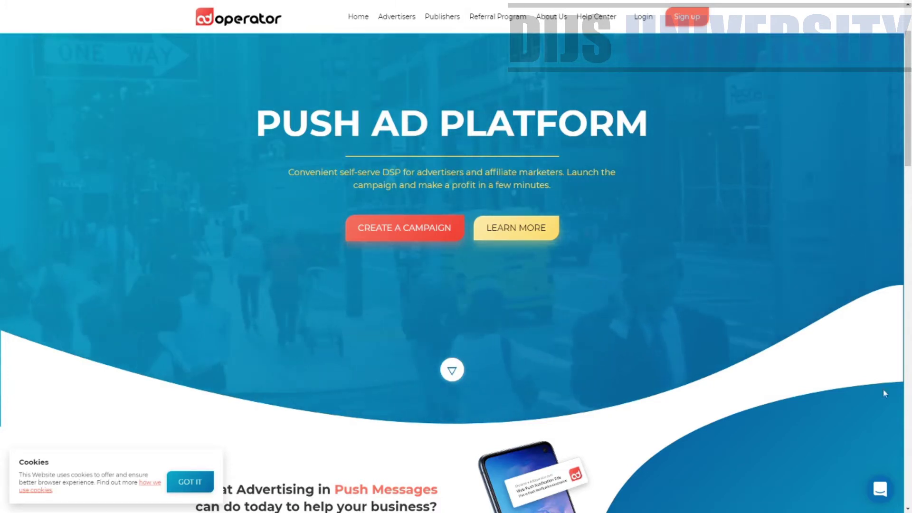
Dismiss the cookie banner with GOT IT and return to the top of the home page.
scroll(458, 314, "down", 10)
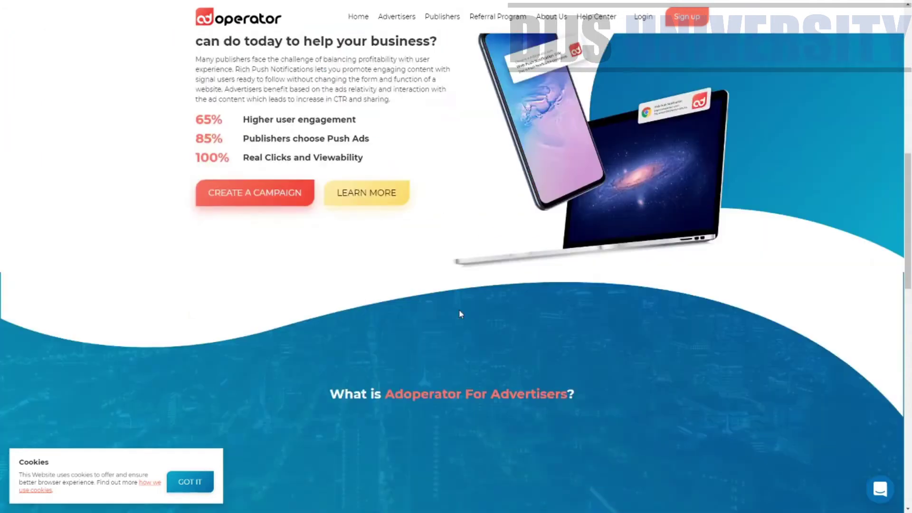
scroll(459, 314, "down", 15)
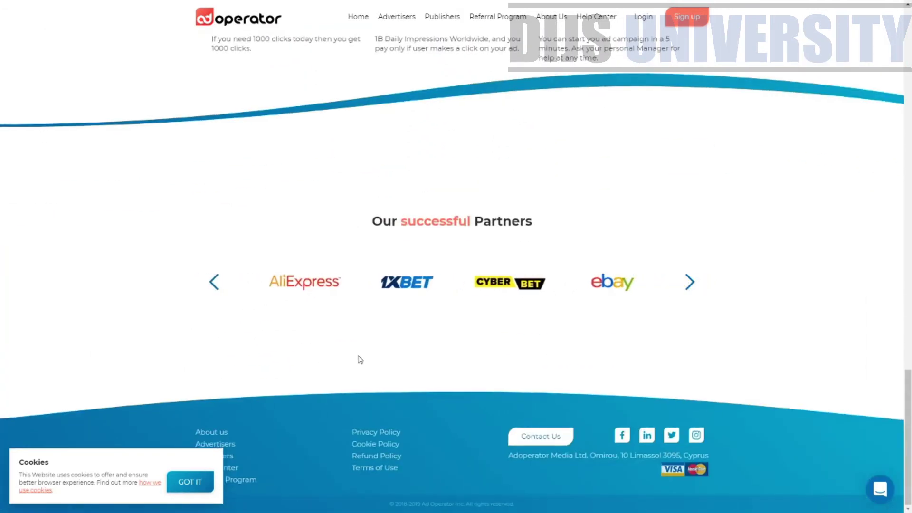
left_click(197, 487)
scroll(360, 342, "up", 12)
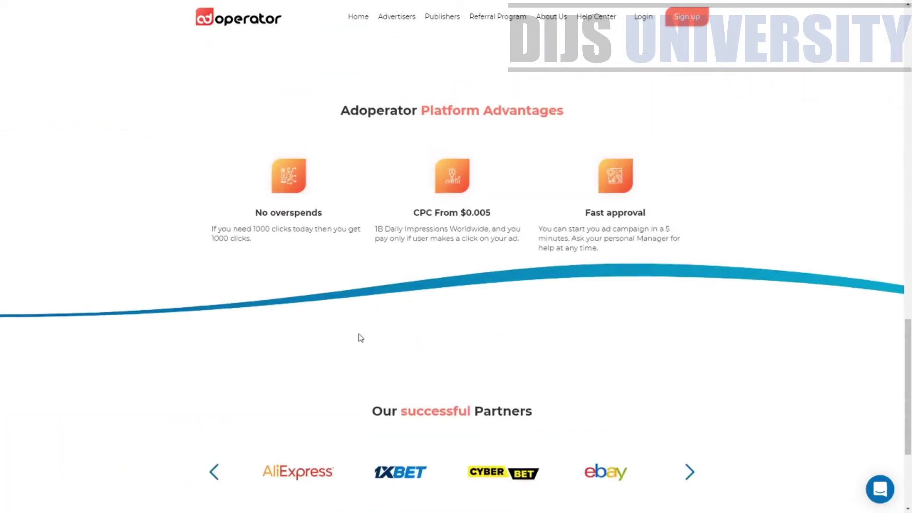
scroll(359, 209, "up", 7)
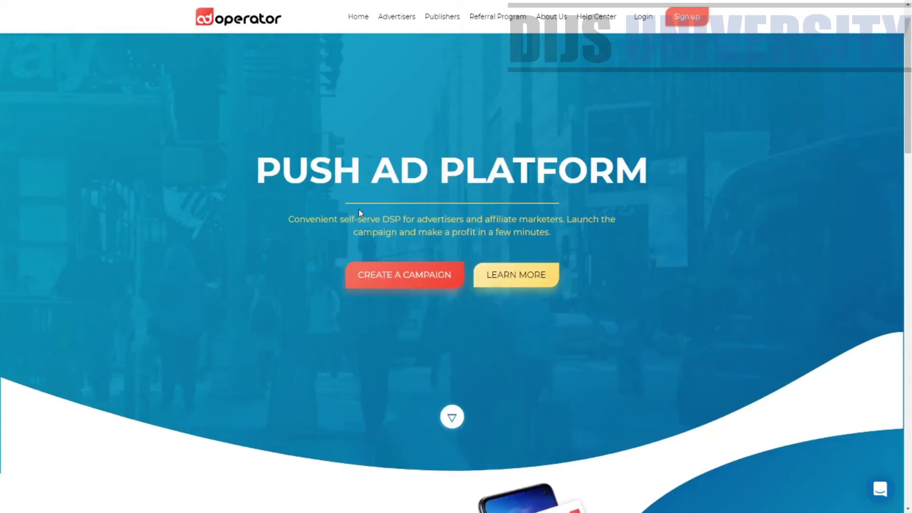
scroll(358, 209, "down", 3)
scroll(358, 209, "down", 2)
scroll(359, 210, "up", 5)
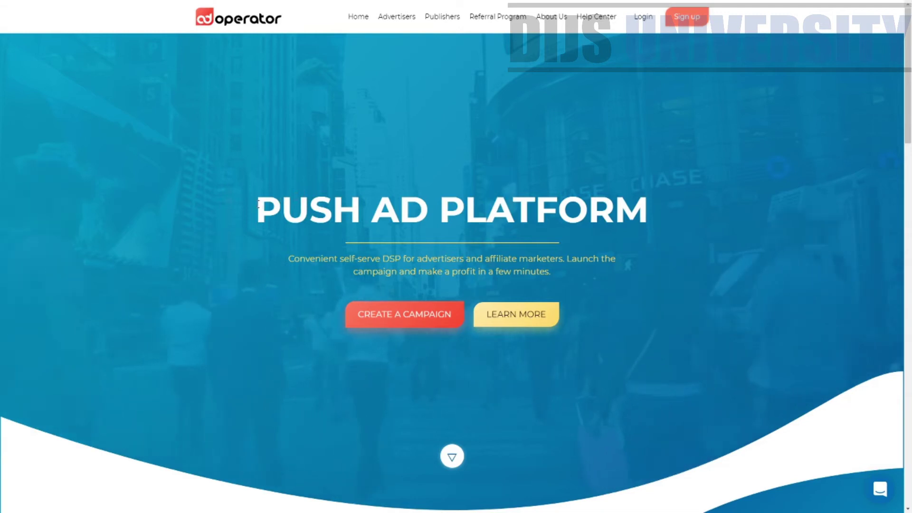
Highlight the PUSH AD PLATFORM heading and its tagline while reading the banner.
left_click_drag(257, 209, 465, 209)
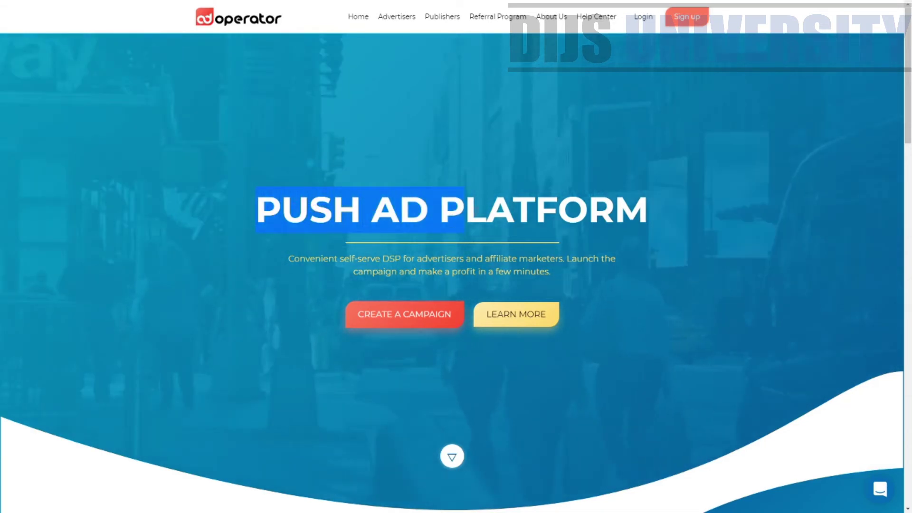
left_click_drag(579, 216, 648, 211)
left_click(354, 260)
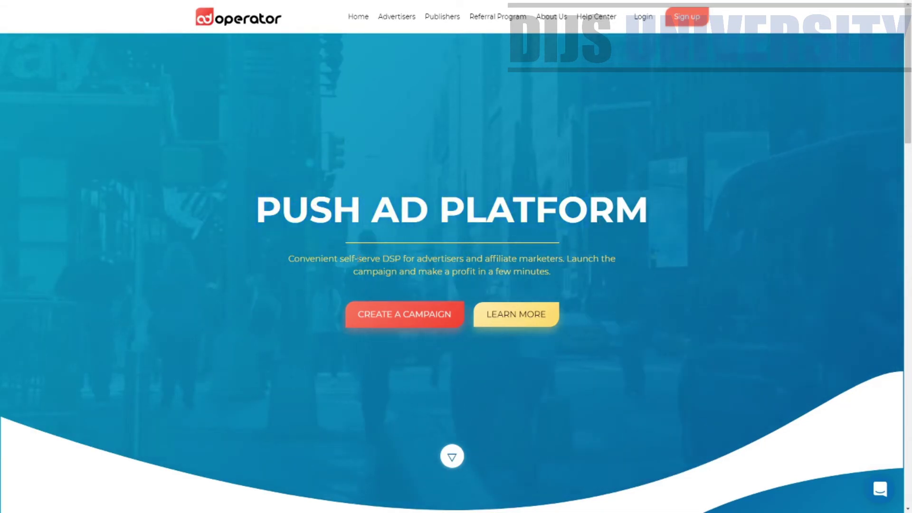
left_click_drag(354, 260, 568, 269)
Read the Push Messages section, highlighting its stat lines such as Real Clicks and Viewability.
scroll(571, 285, "down", 8)
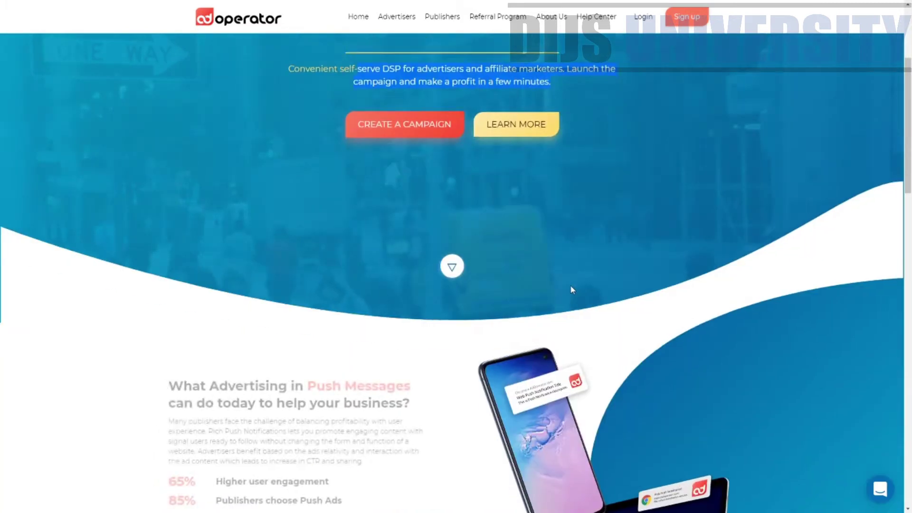
scroll(362, 248, "down", 1)
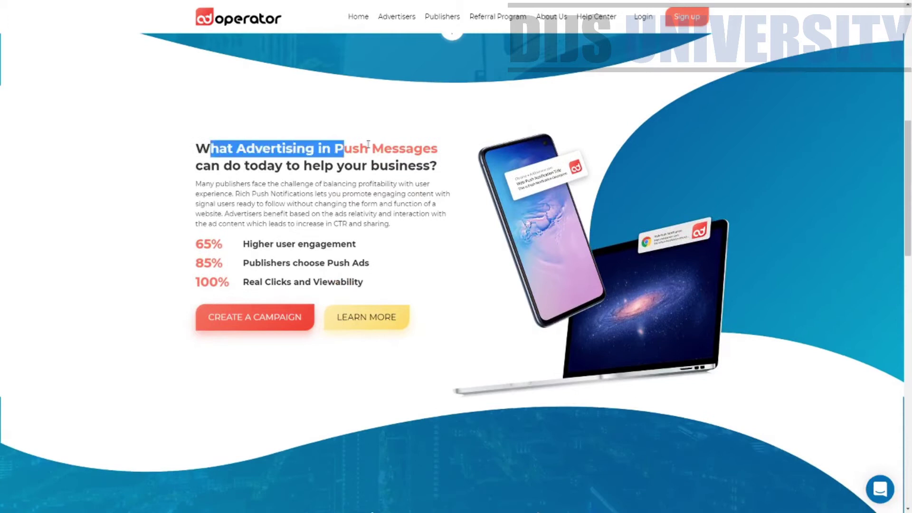
left_click_drag(368, 144, 455, 154)
left_click(404, 153)
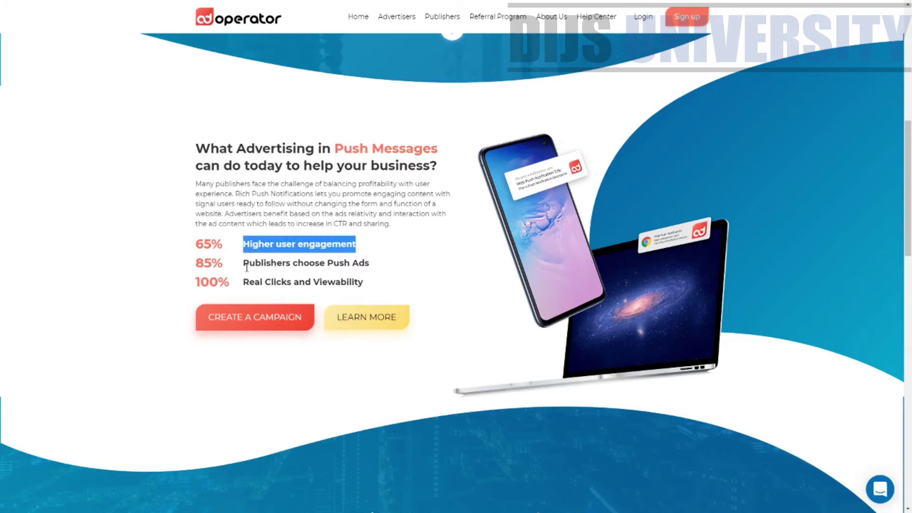
left_click_drag(247, 269, 291, 269)
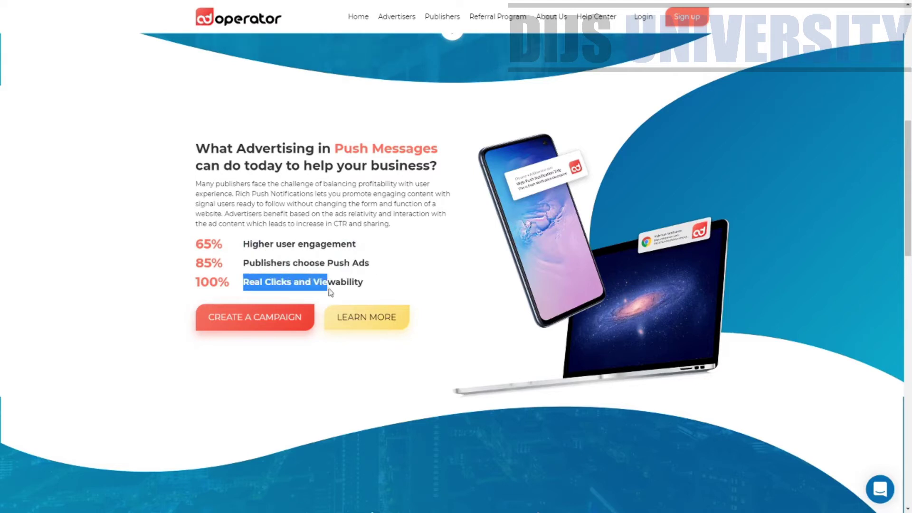
left_click_drag(331, 292, 371, 290)
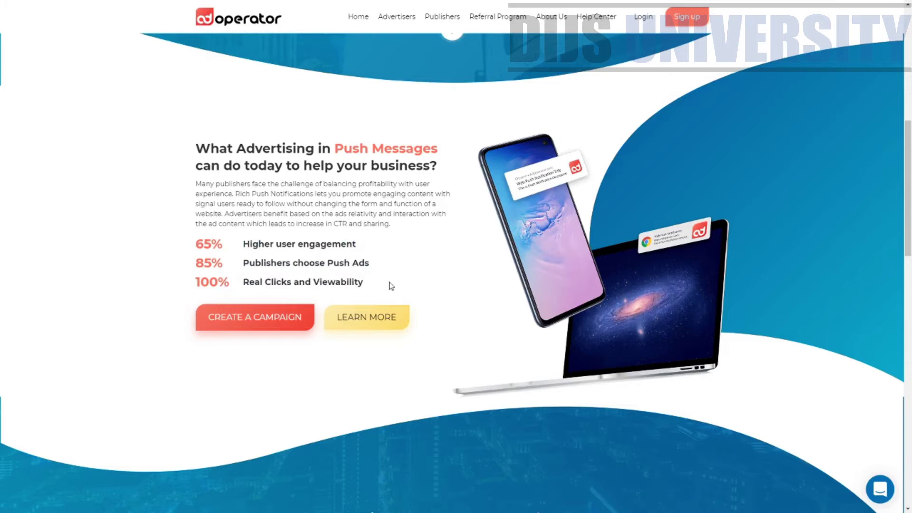
scroll(551, 292, "down", 8)
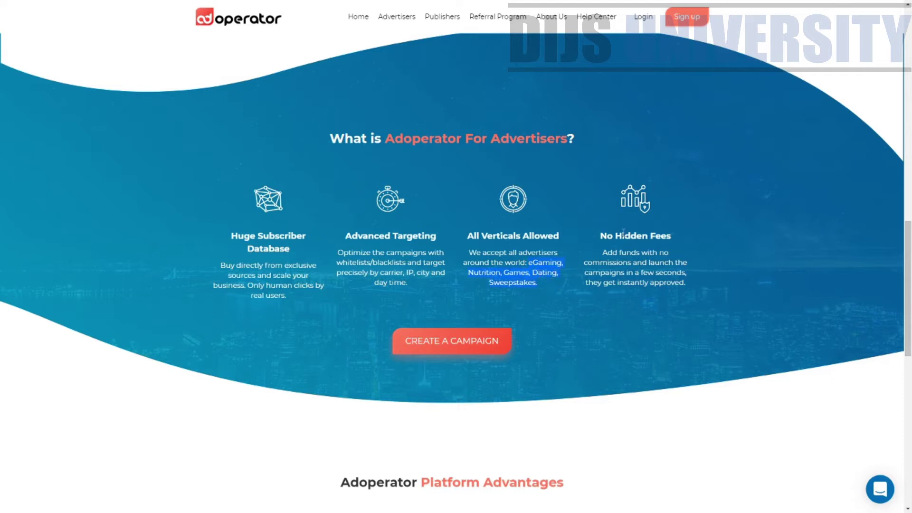
Read the Adoperator Platform Advantages section, highlighting its headings and the Fast approval description.
scroll(910, 227, "down", 6)
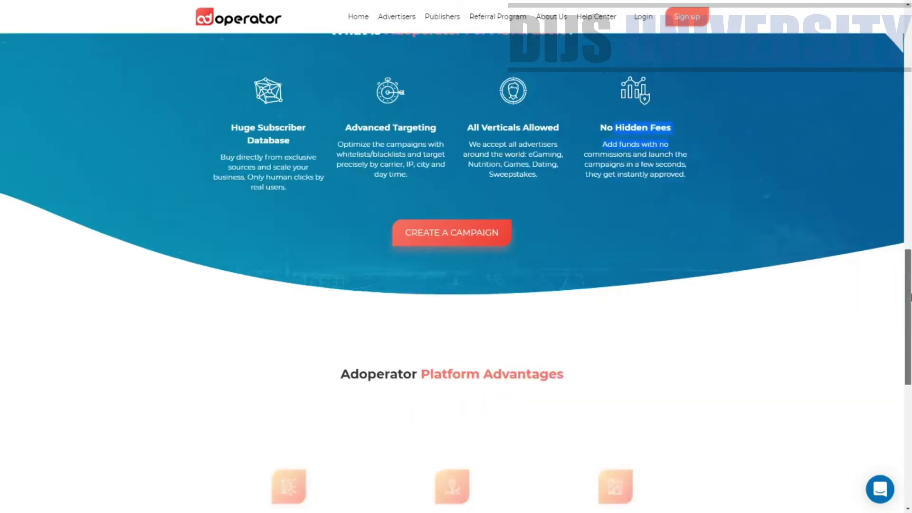
left_click_drag(910, 349, 877, 356)
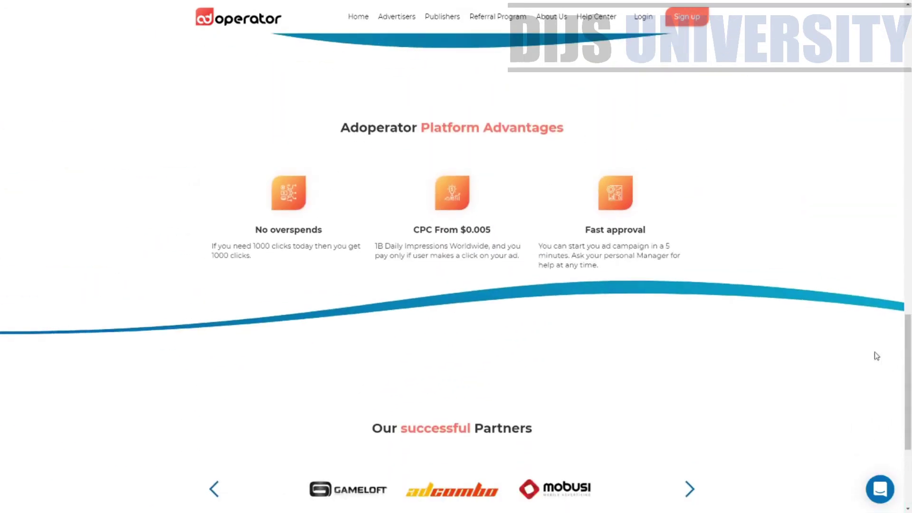
left_click_drag(338, 130, 566, 129)
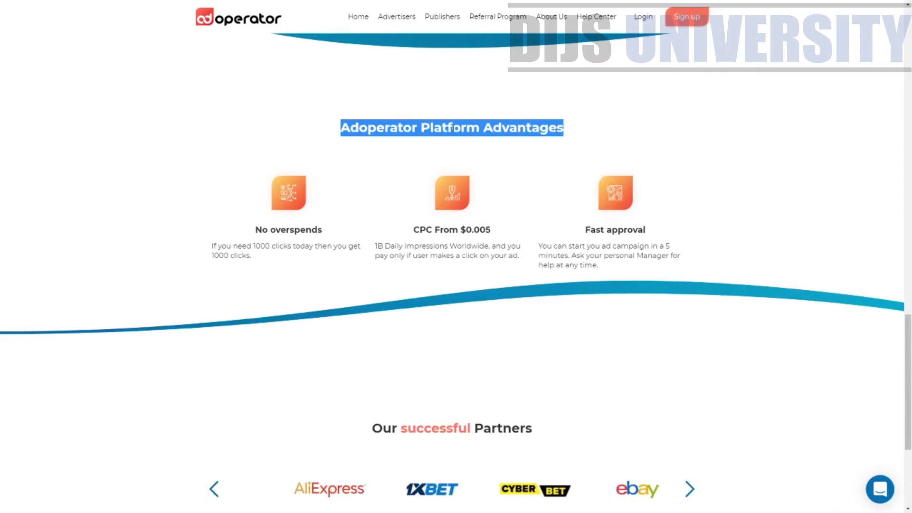
left_click(293, 234)
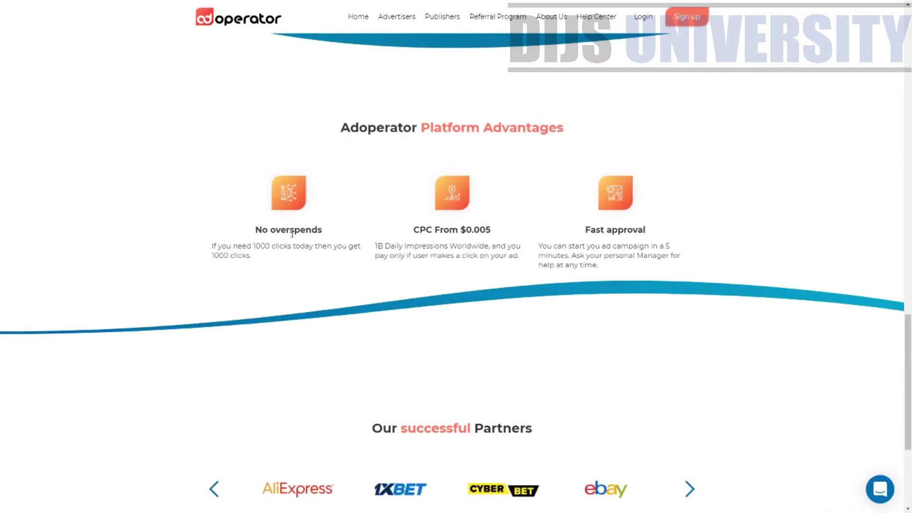
left_click_drag(256, 232, 346, 236)
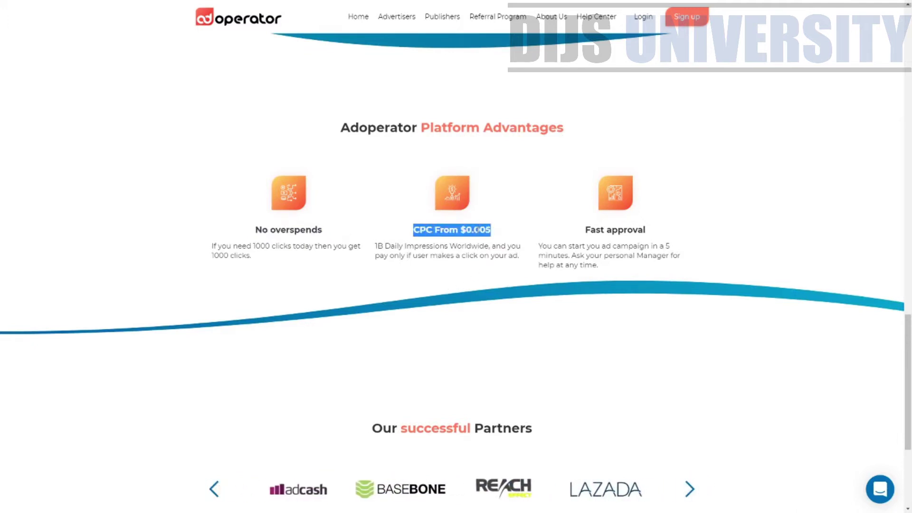
left_click_drag(584, 231, 646, 231)
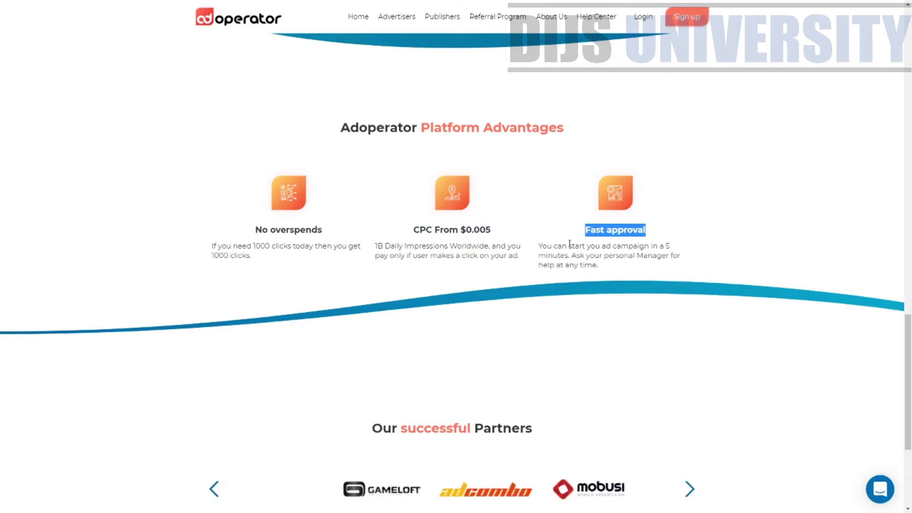
left_click_drag(568, 246, 652, 257)
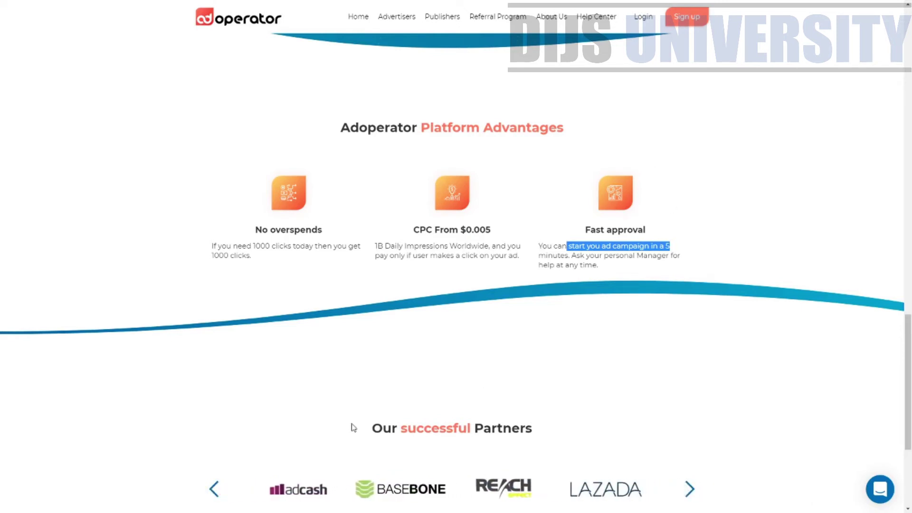
Page through the Our successful Partners logo carousel twice and scroll to the footer.
scroll(765, 415, "down", 3)
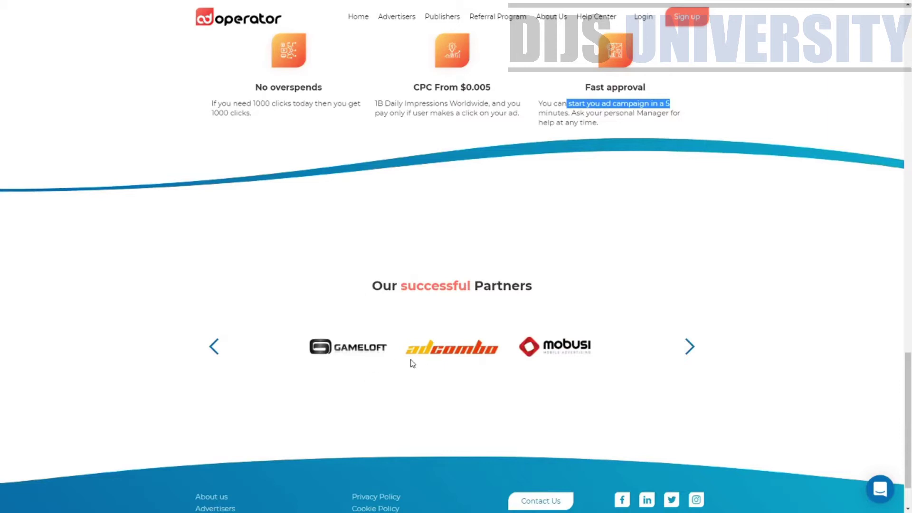
left_click(697, 349)
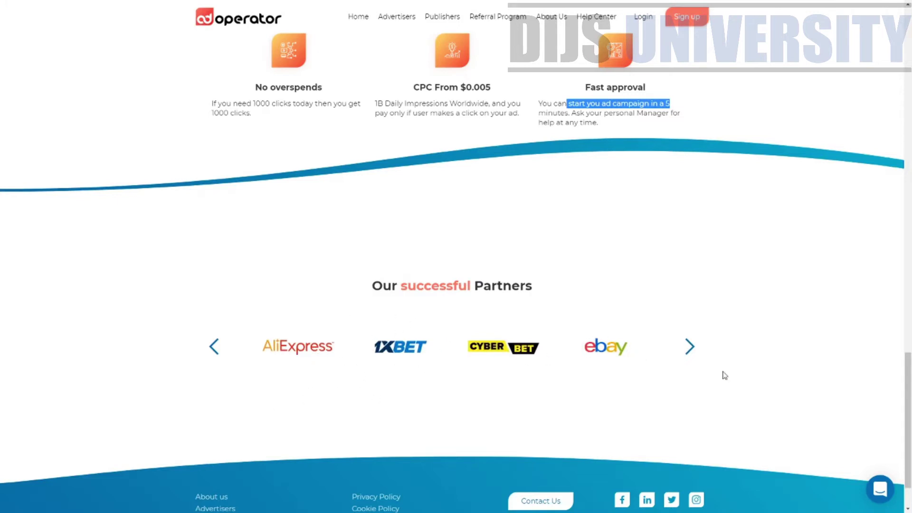
left_click_drag(355, 283, 602, 291)
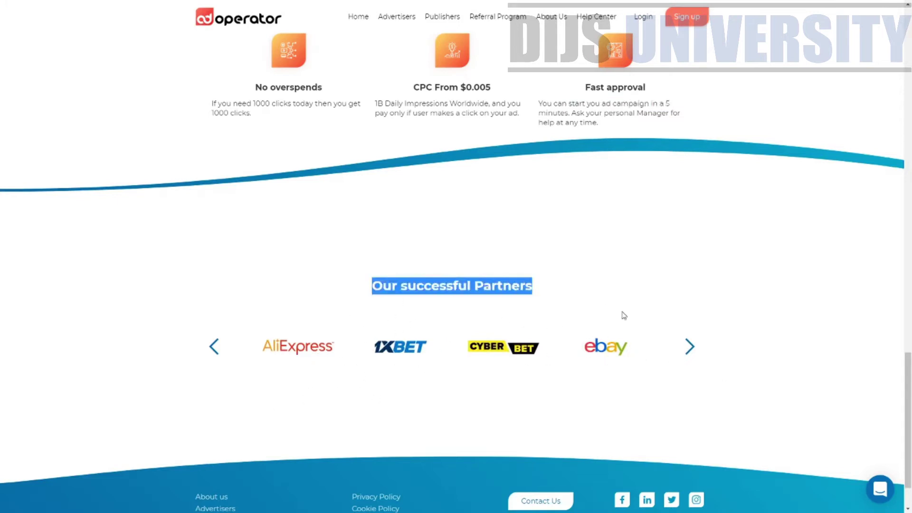
left_click(692, 349)
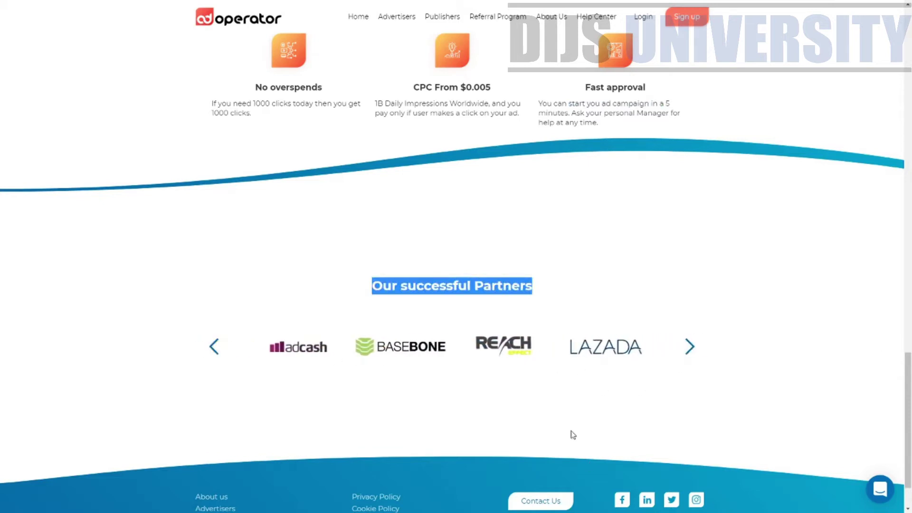
scroll(910, 372, "down", 2)
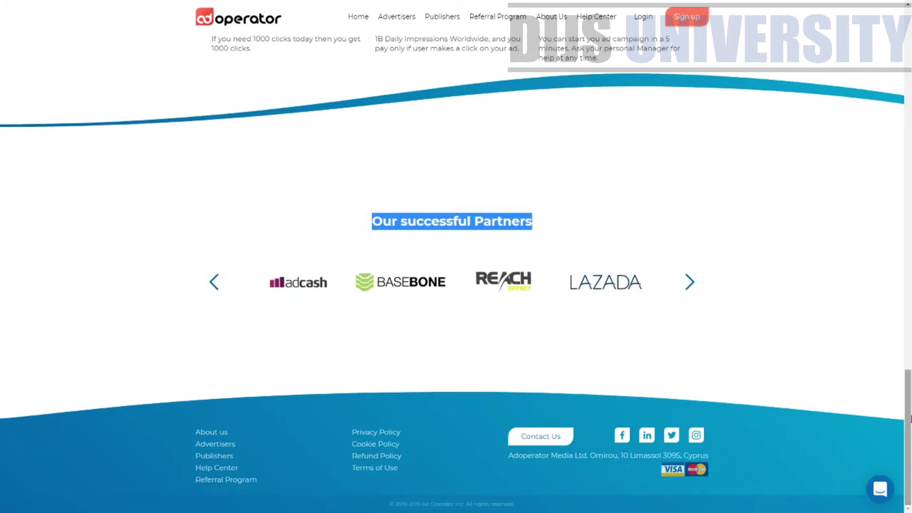
Clear the partners heading selection and scroll back to the PUSH AD PLATFORM banner.
left_click(720, 460)
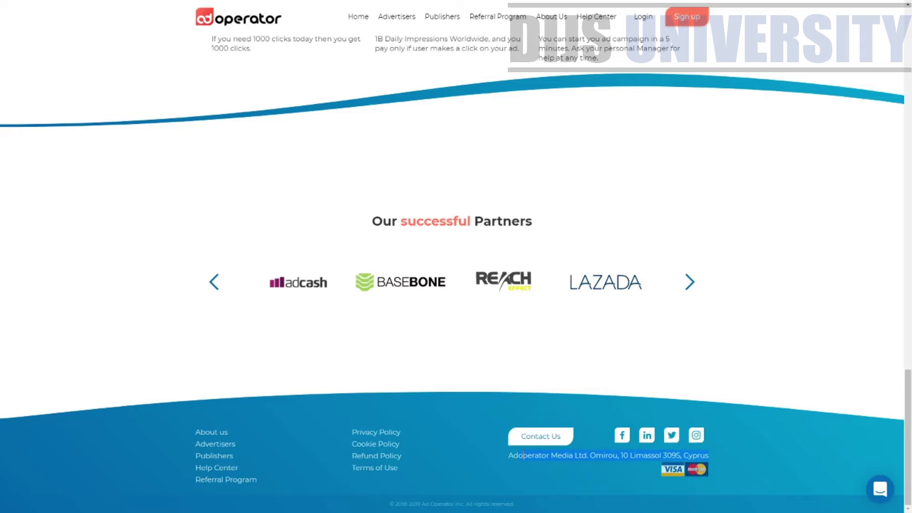
scroll(874, 388, "up", 15)
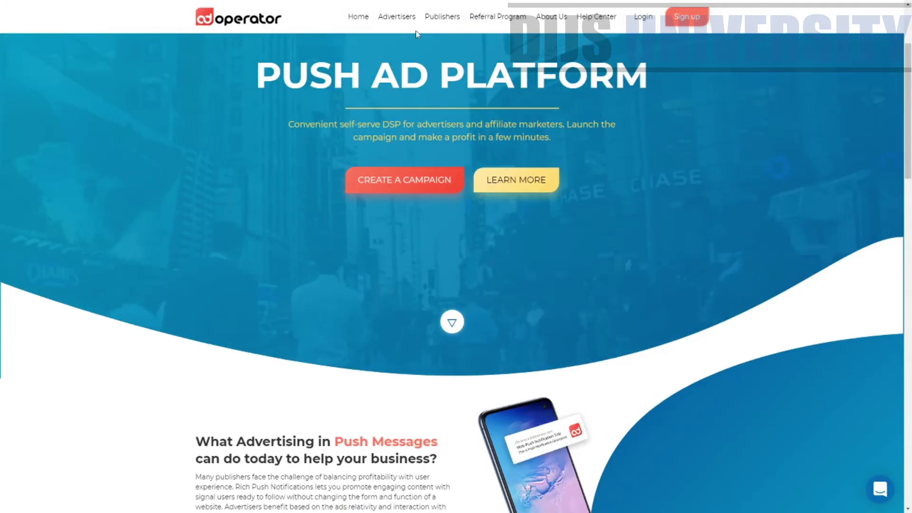
left_click(499, 19)
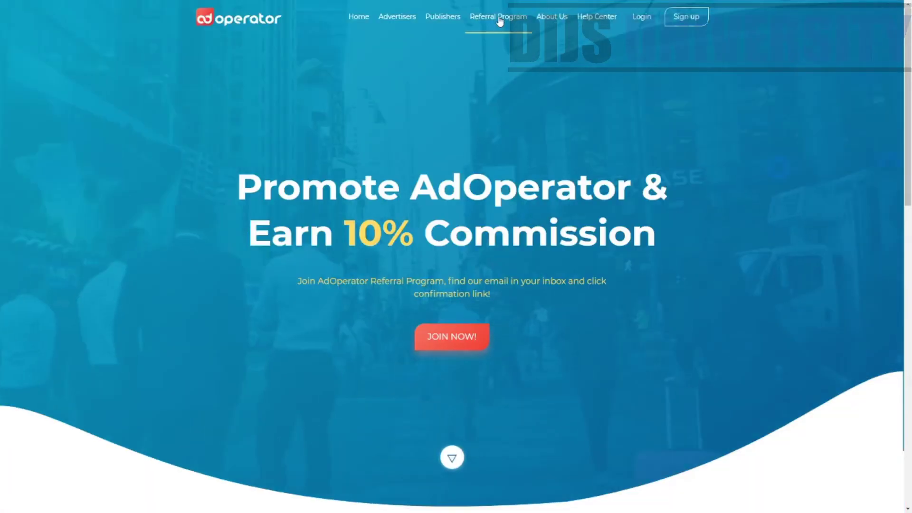
left_click_drag(239, 193, 670, 189)
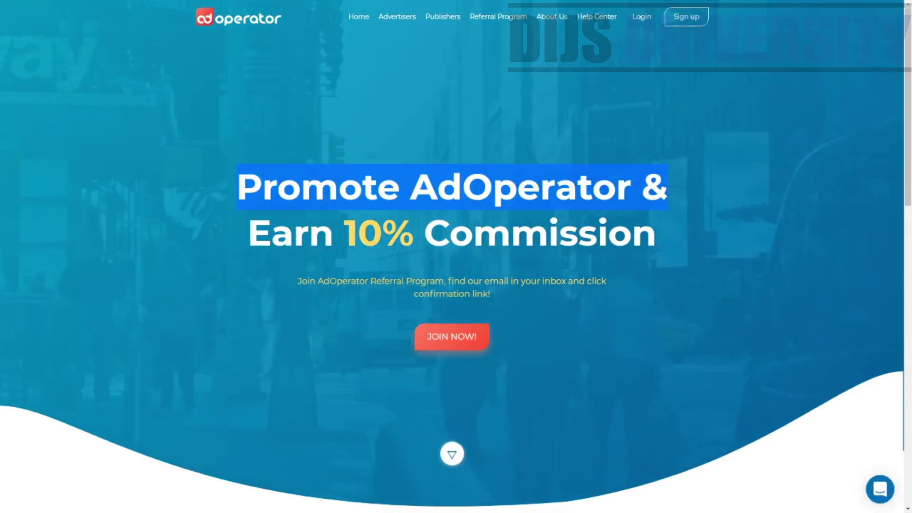
left_click_drag(249, 233, 260, 235)
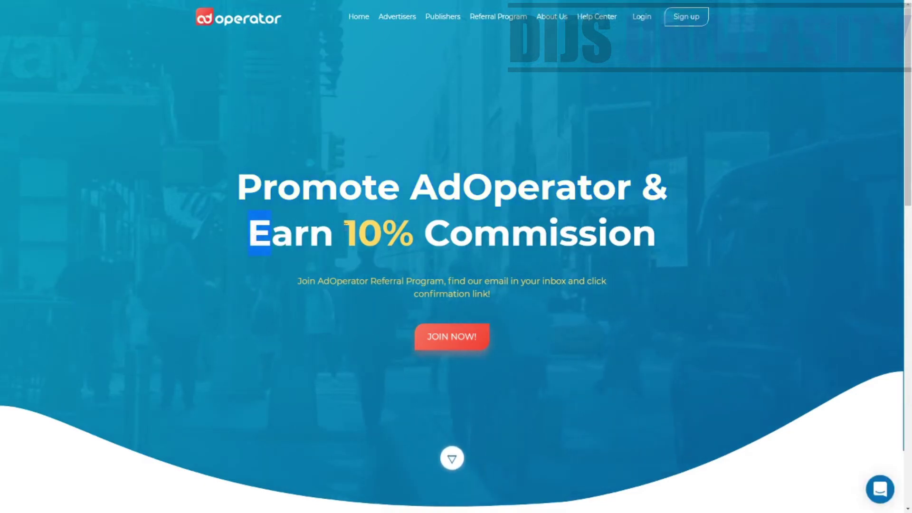
left_click_drag(334, 233, 644, 256)
scroll(660, 266, "down", 3)
scroll(652, 282, "down", 12)
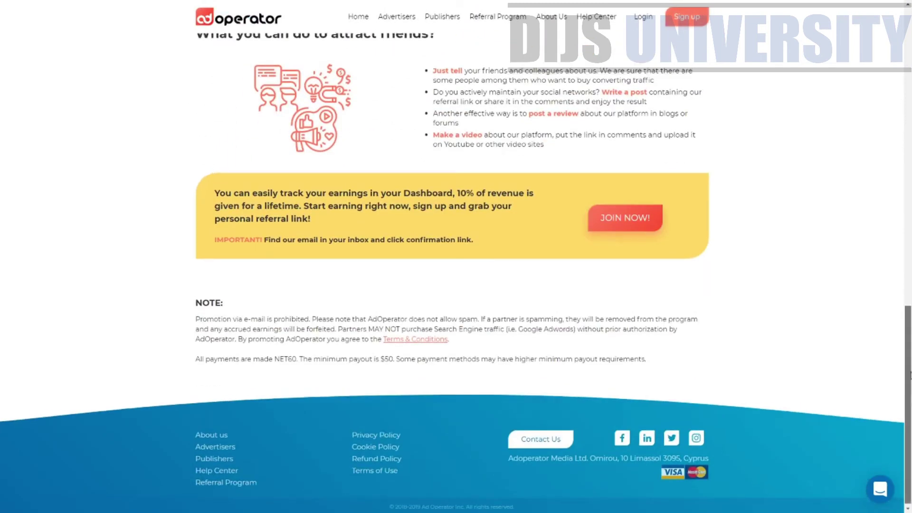
left_click_drag(910, 378, 908, 356)
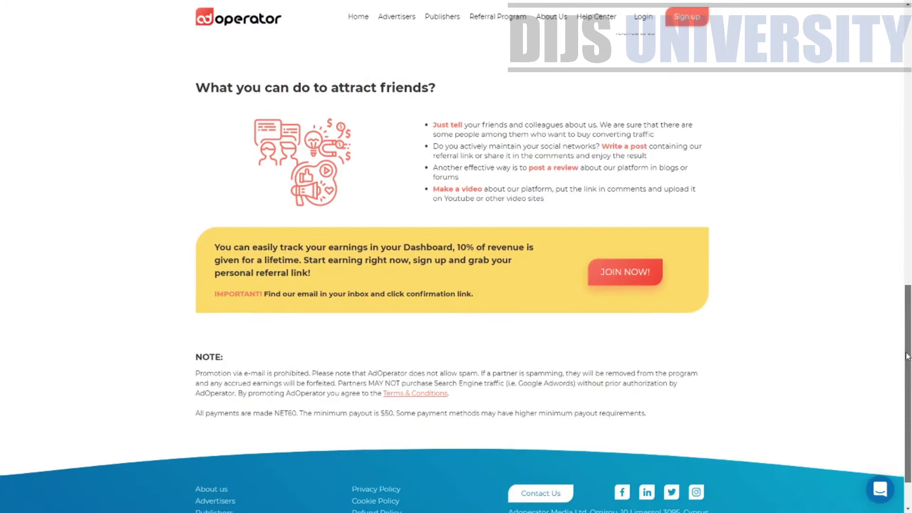
left_click_drag(459, 247, 278, 260)
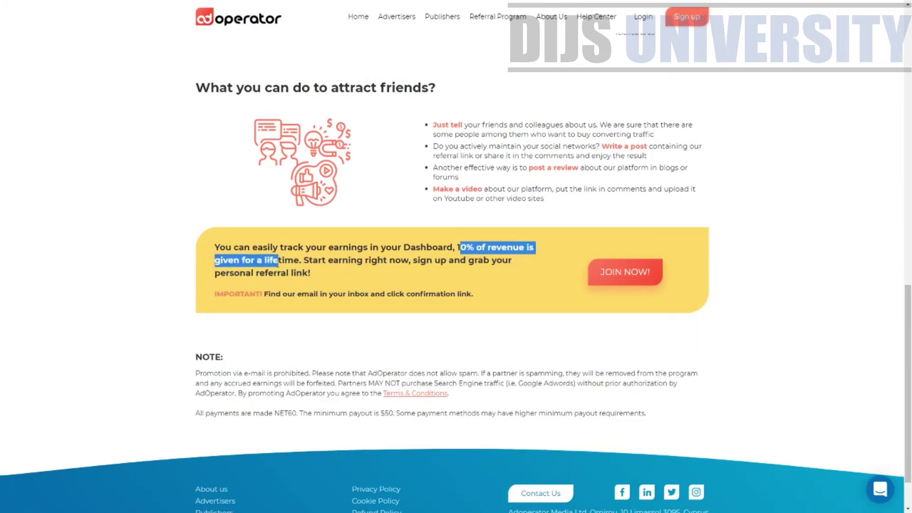
left_click_drag(908, 380, 909, 70)
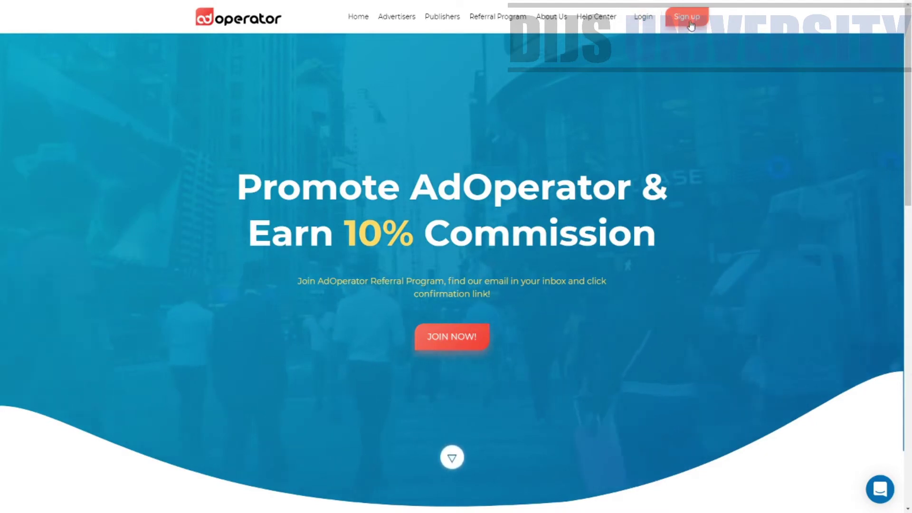
Go to the Advertisers page and highlight the web push notification heading.
left_click(397, 34)
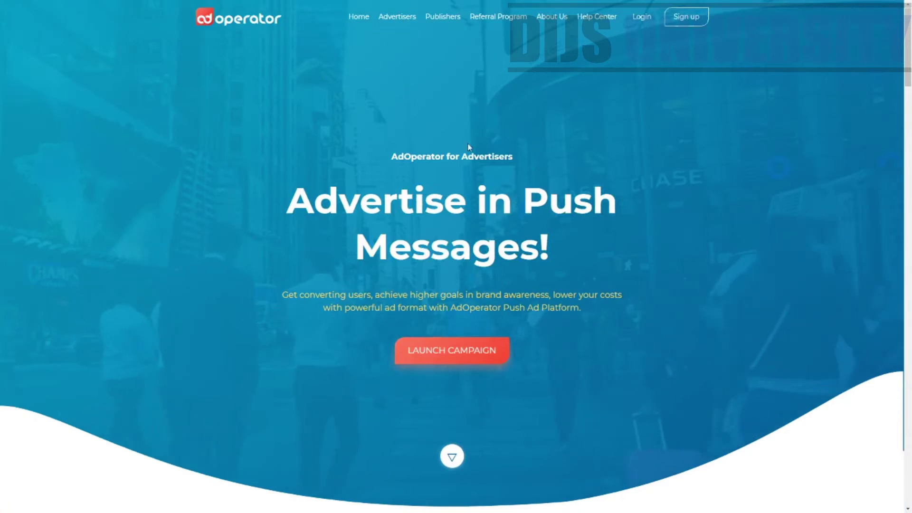
scroll(330, 207, "down", 15)
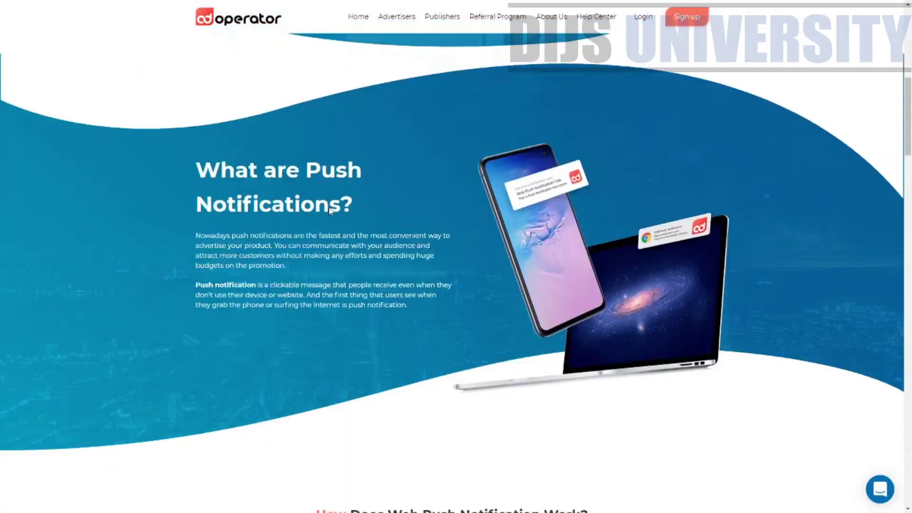
scroll(331, 212, "up", 15)
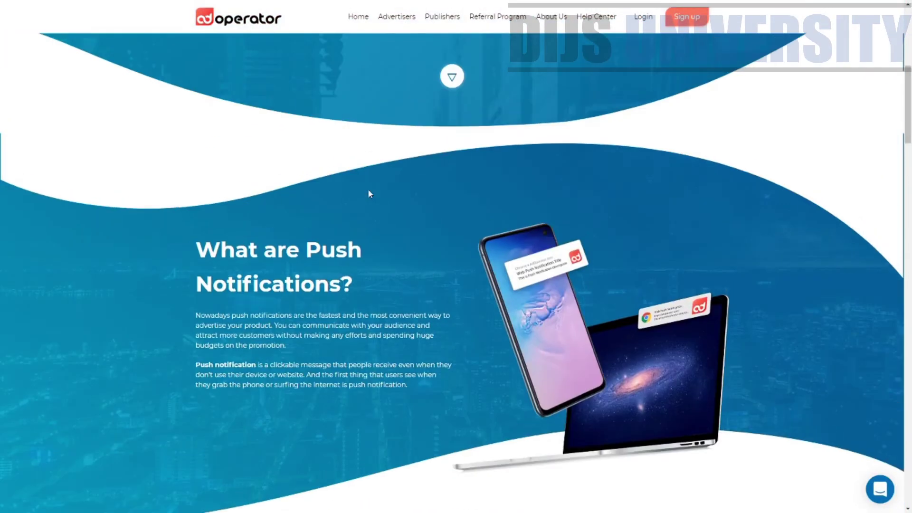
scroll(378, 188, "down", 6)
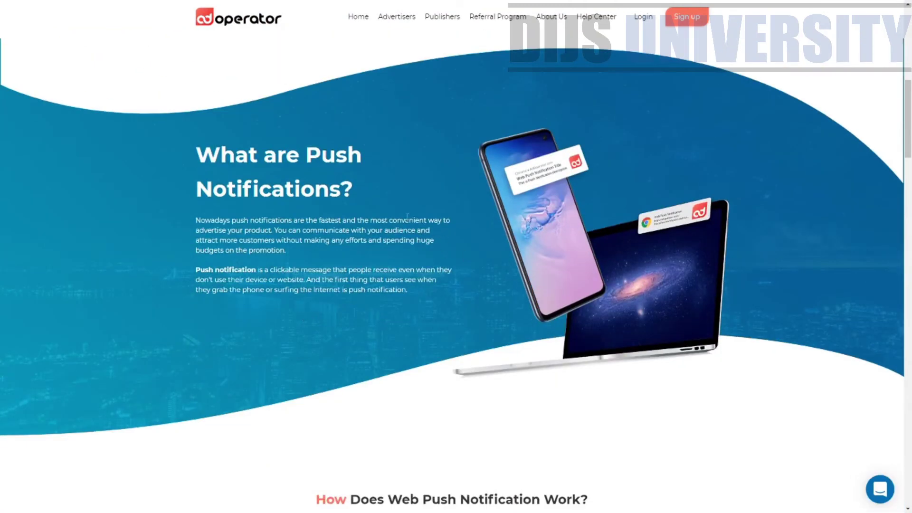
scroll(425, 480, "down", 9)
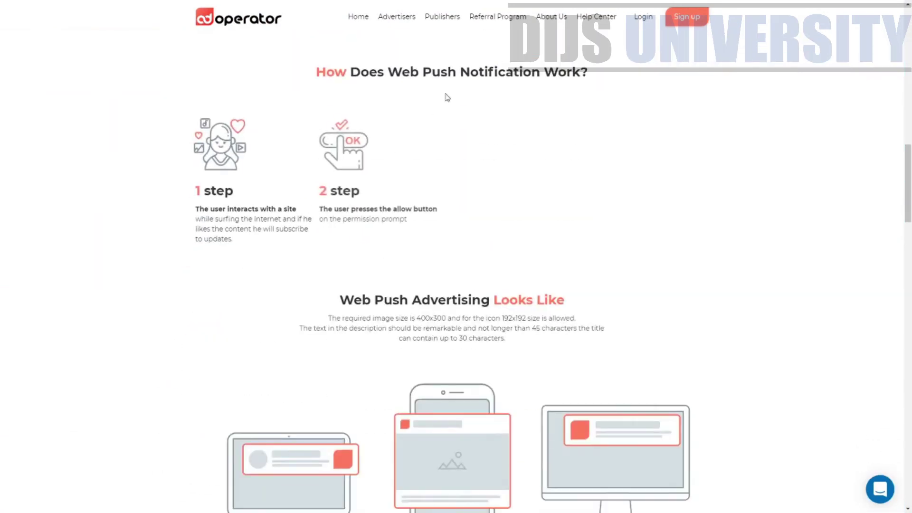
left_click_drag(361, 73, 585, 64)
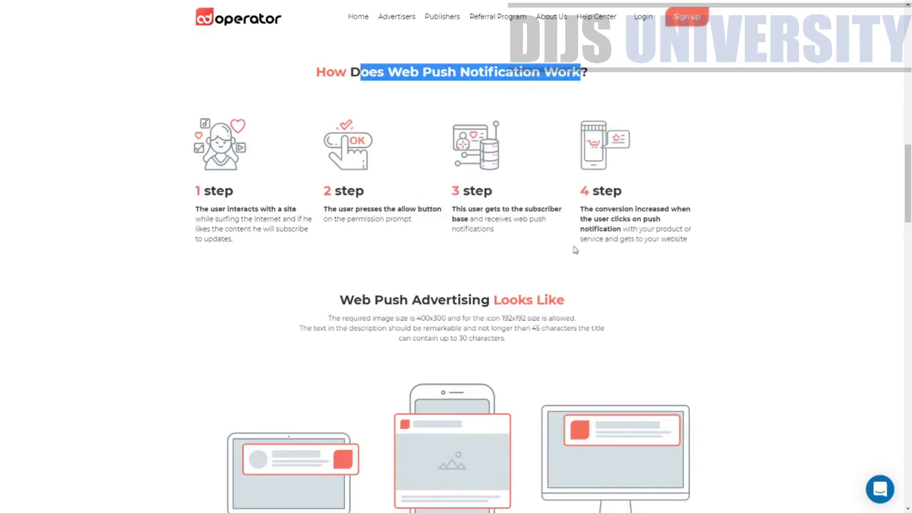
Highlight the why-choose-AdOperator features: Worldwide Audience, CPA Goal, and Fastest and Friendliest.
scroll(538, 260, "down", 4)
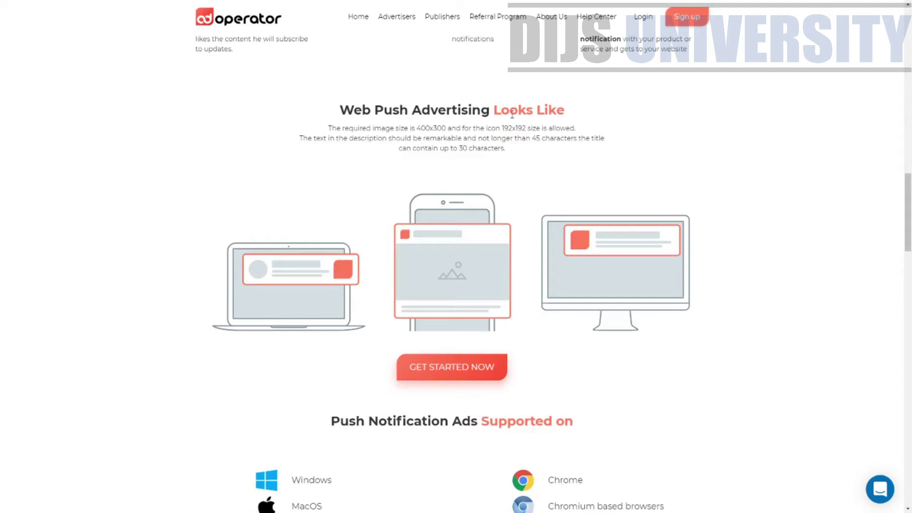
scroll(452, 280, "down", 8)
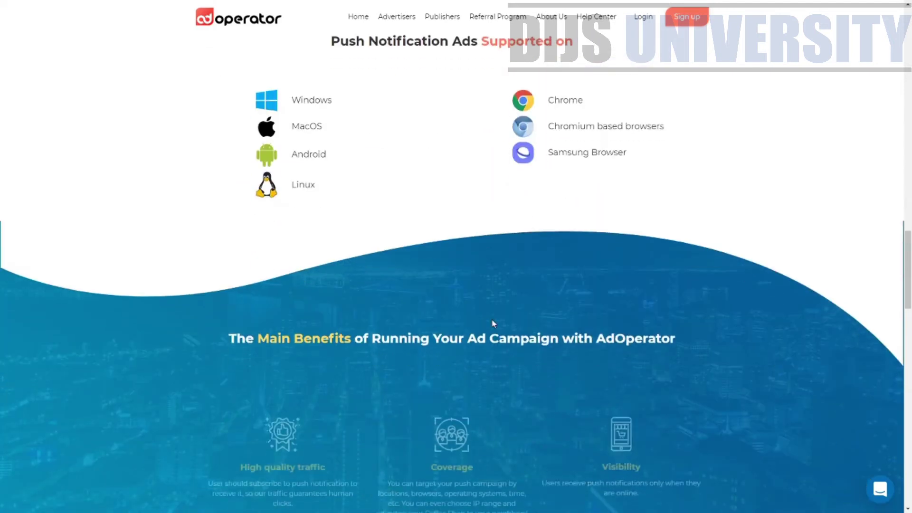
scroll(452, 244, "down", 10)
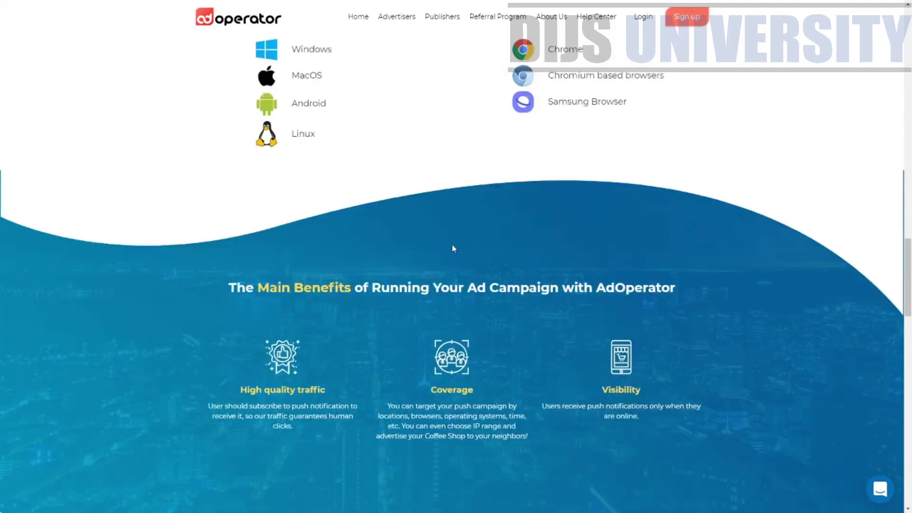
scroll(451, 273, "down", 15)
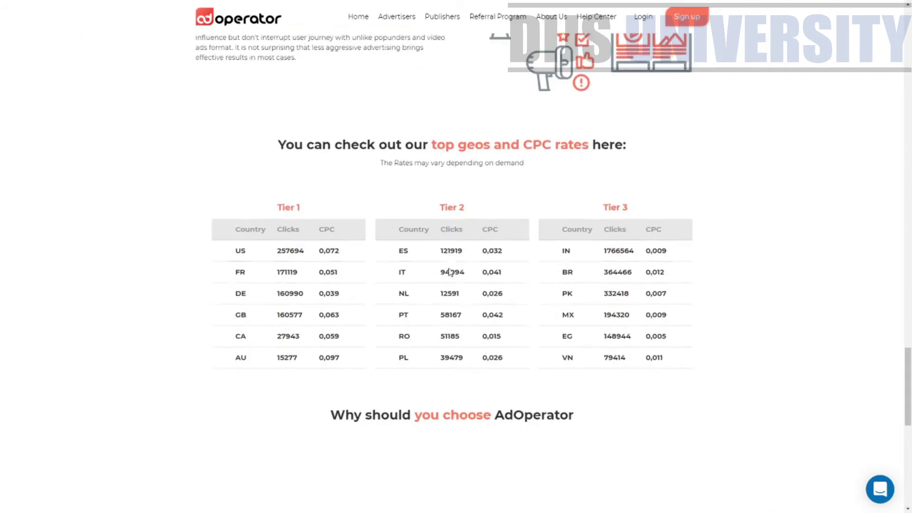
scroll(452, 262, "up", 5)
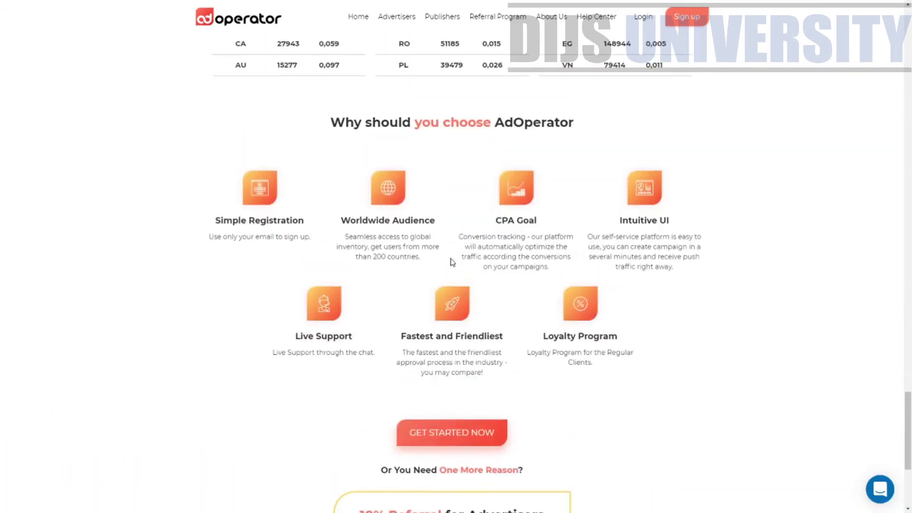
left_click_drag(413, 133, 711, 136)
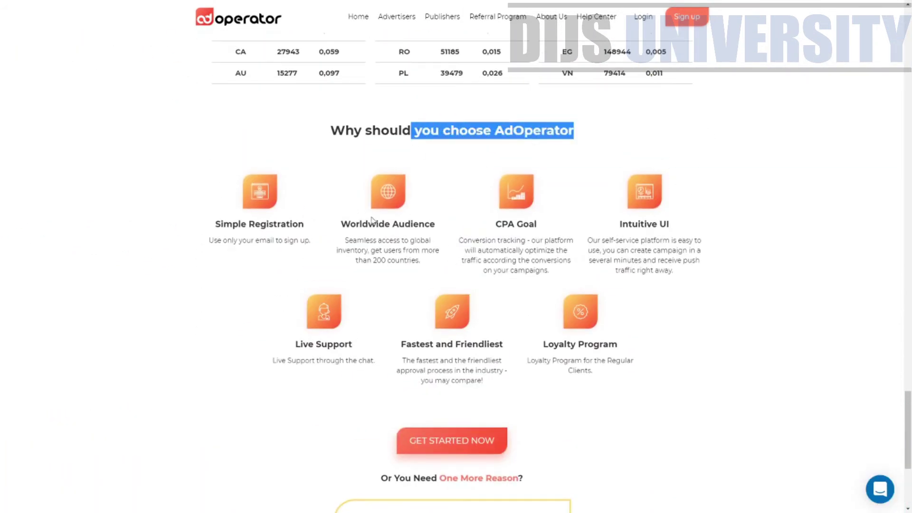
left_click_drag(372, 219, 516, 192)
left_click_drag(508, 224, 560, 230)
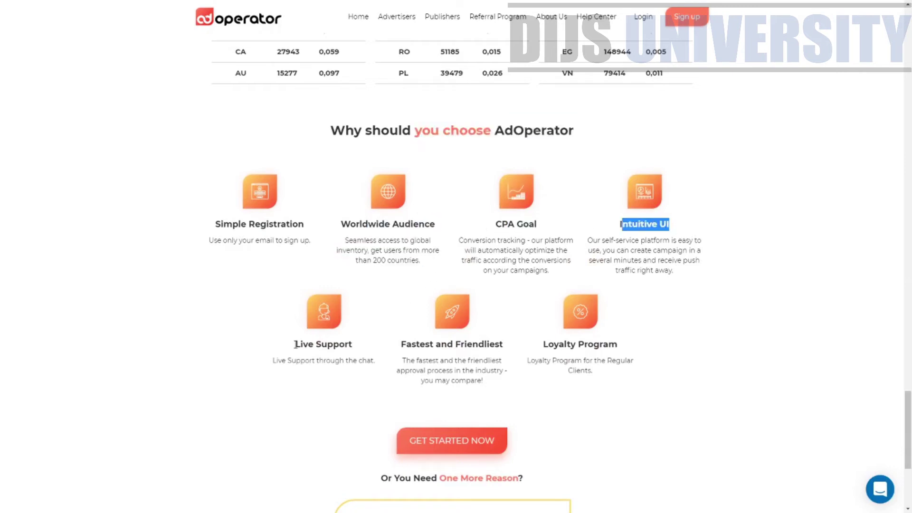
left_click_drag(423, 344, 526, 346)
left_click(579, 354)
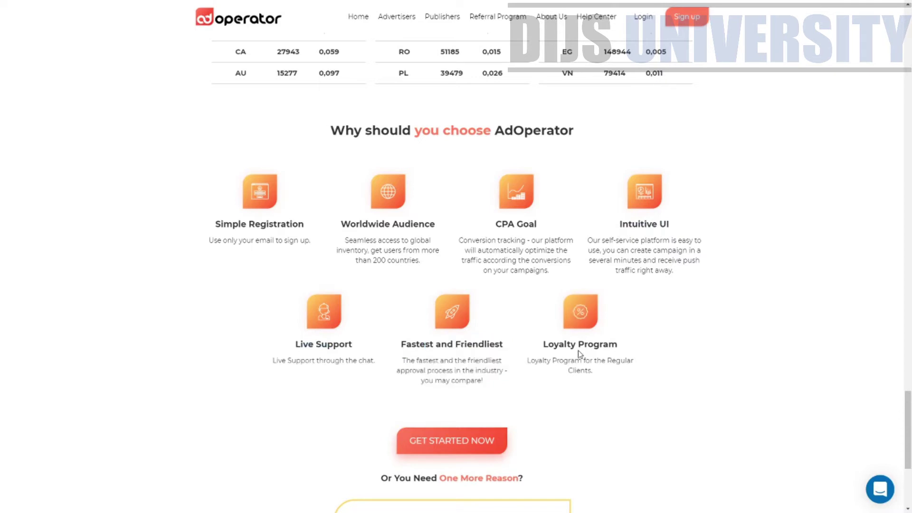
Highlight the 10% Referral for Advertisers box, then return to the top of the page.
scroll(612, 348, "down", 5)
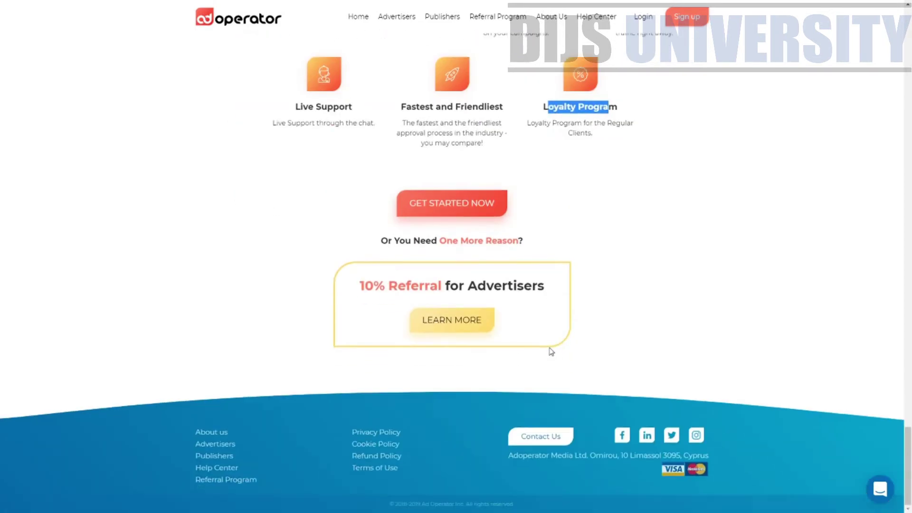
left_click_drag(363, 290, 394, 279)
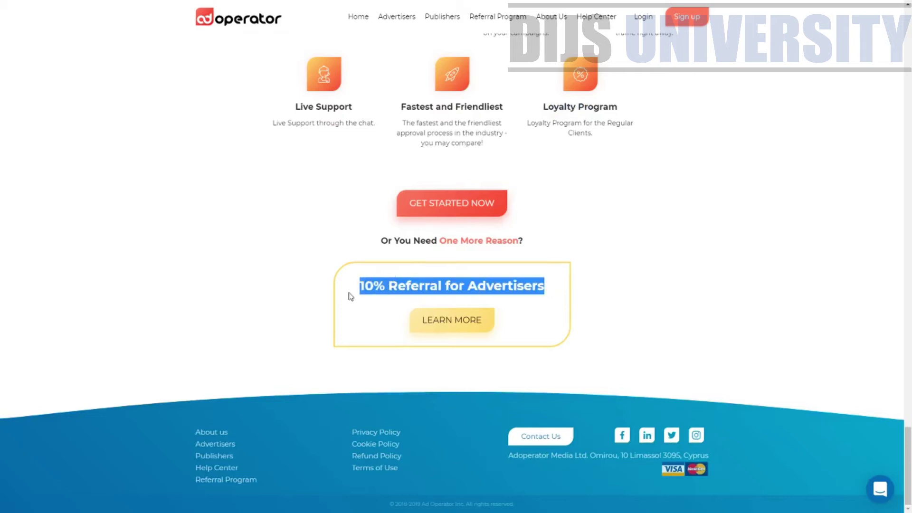
left_click_drag(909, 427, 909, 28)
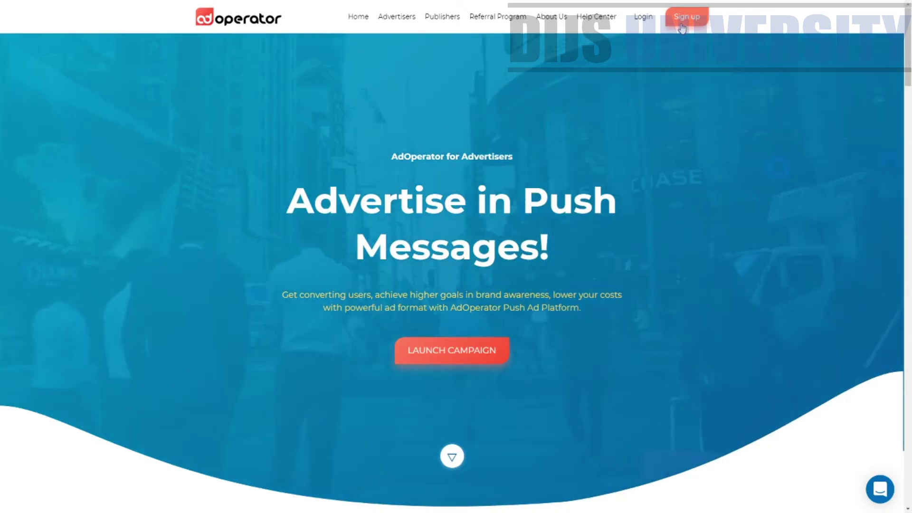
Log in to the advertiser panel and check the zero account balance.
left_click(653, 23)
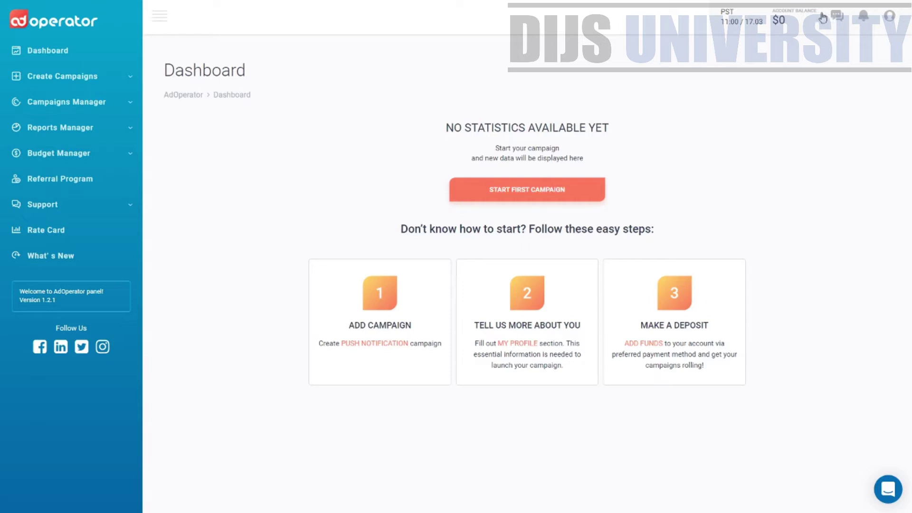
triple_click(779, 20)
left_click(710, 138)
Review the Dashboard's no-statistics message, glance at Add Funds, and dismiss the welcome dialog.
left_click(66, 50)
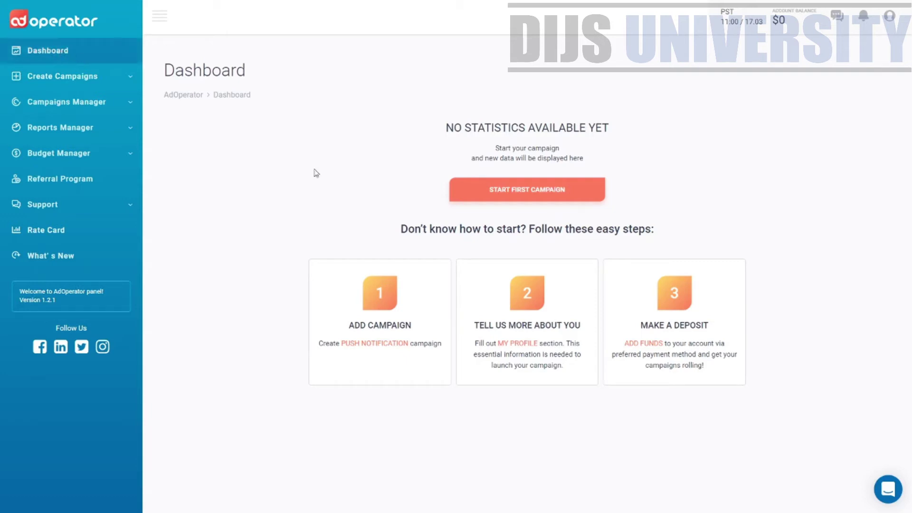
left_click_drag(163, 74, 248, 71)
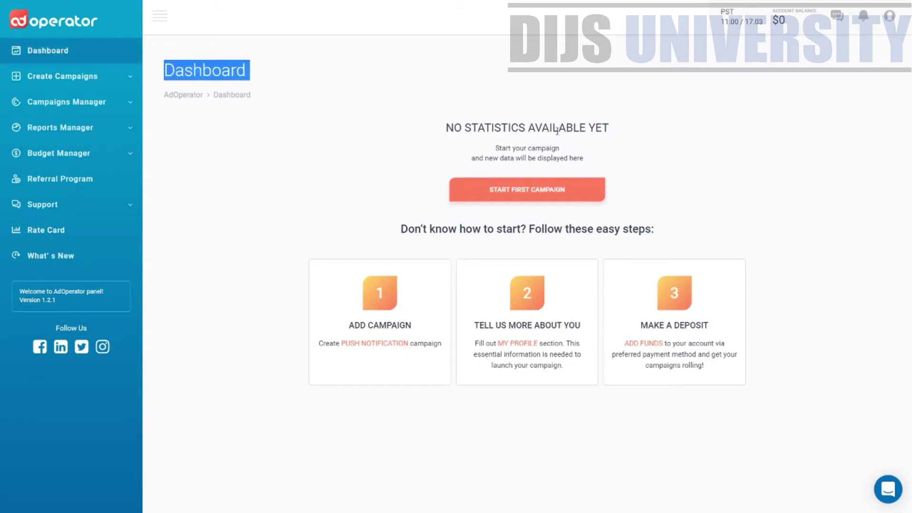
left_click_drag(639, 132, 426, 124)
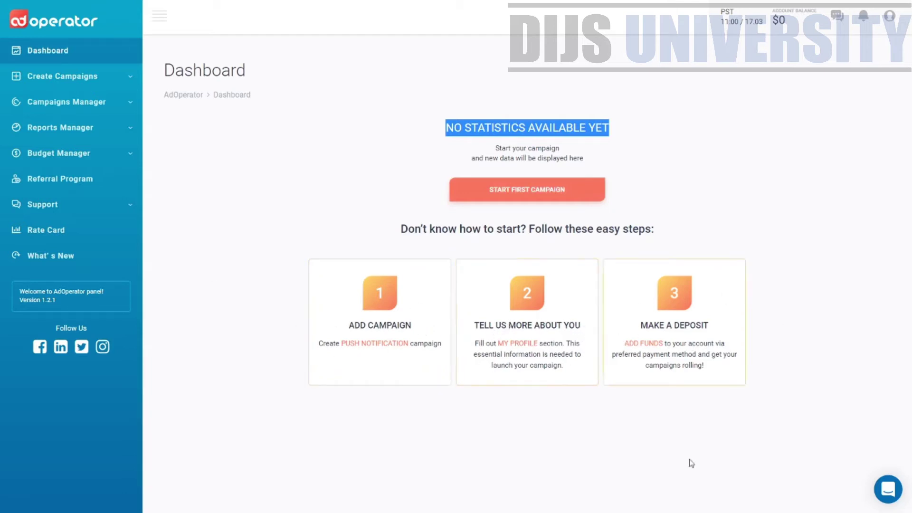
left_click(675, 334)
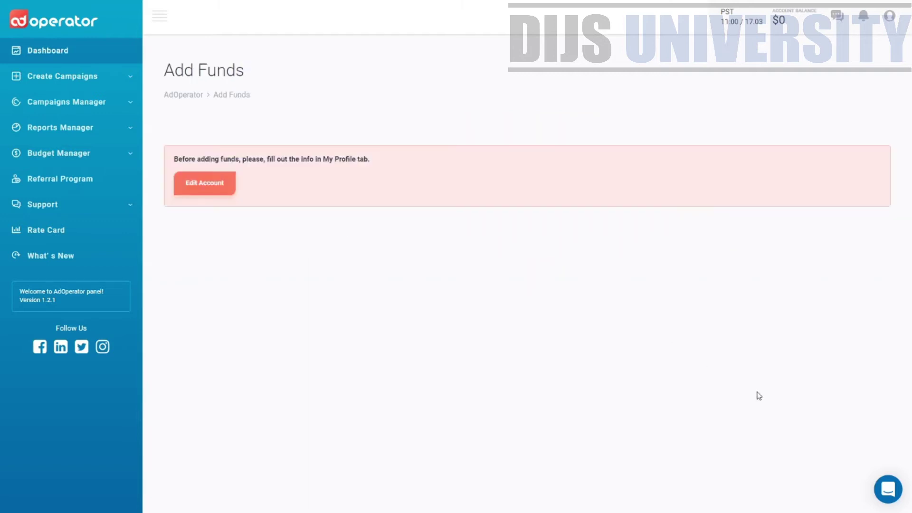
left_click(31, 51)
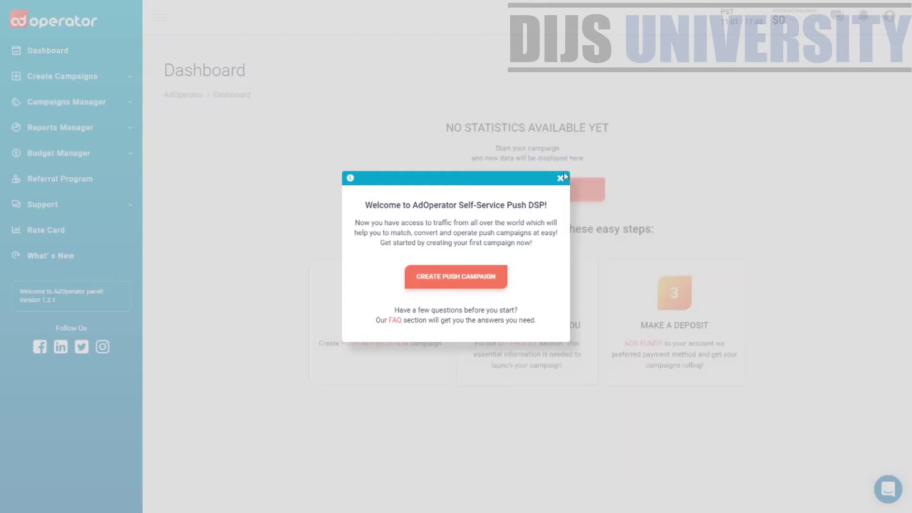
left_click(563, 177)
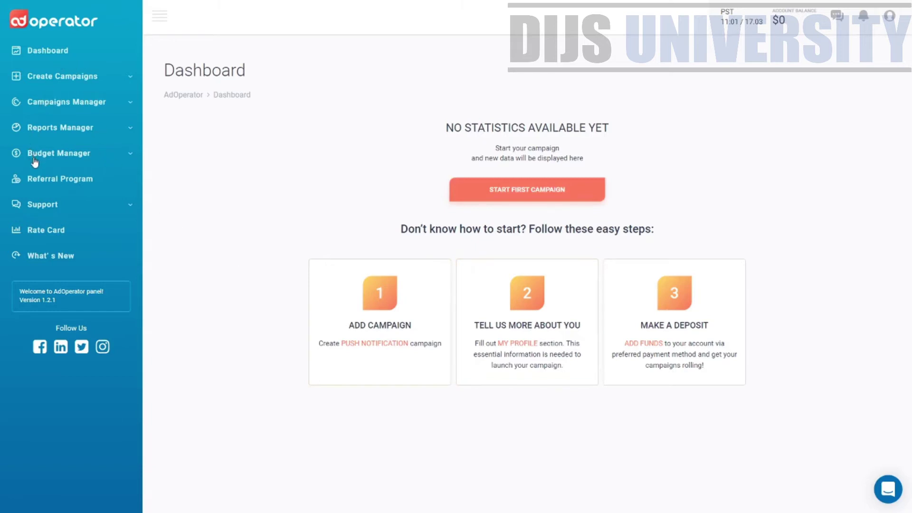
Expand Campaigns Manager in the sidebar and view the campaigns list.
left_click(49, 79)
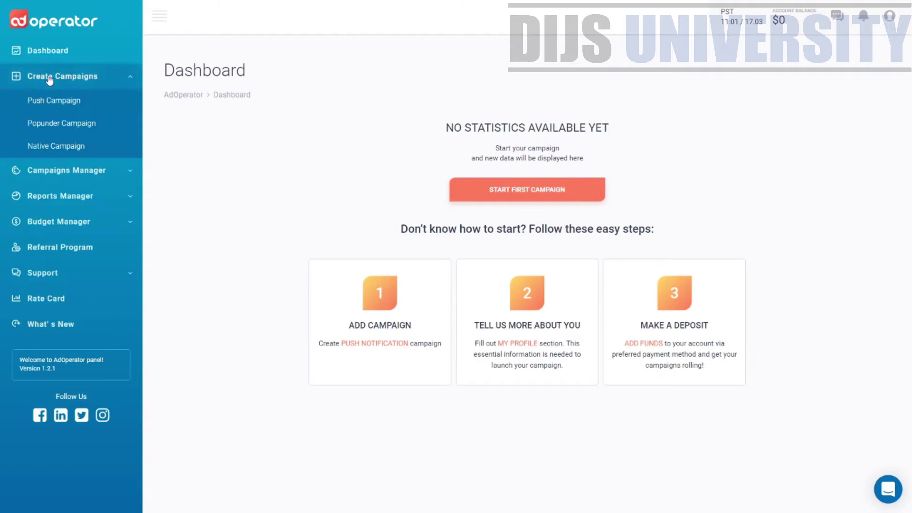
left_click(113, 76)
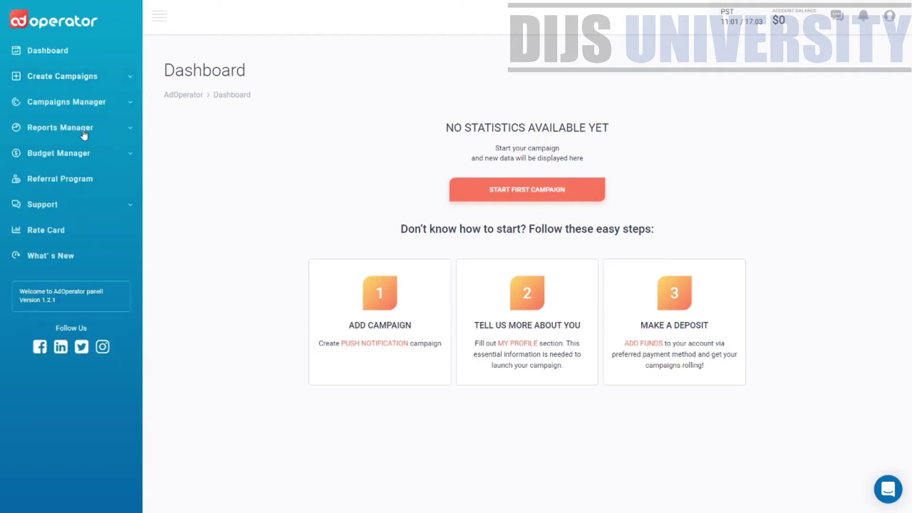
left_click(92, 108)
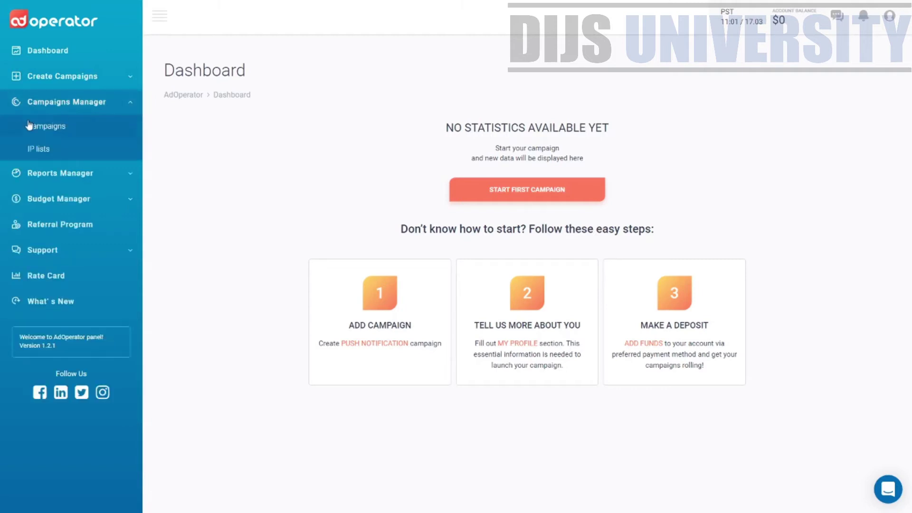
left_click(48, 129)
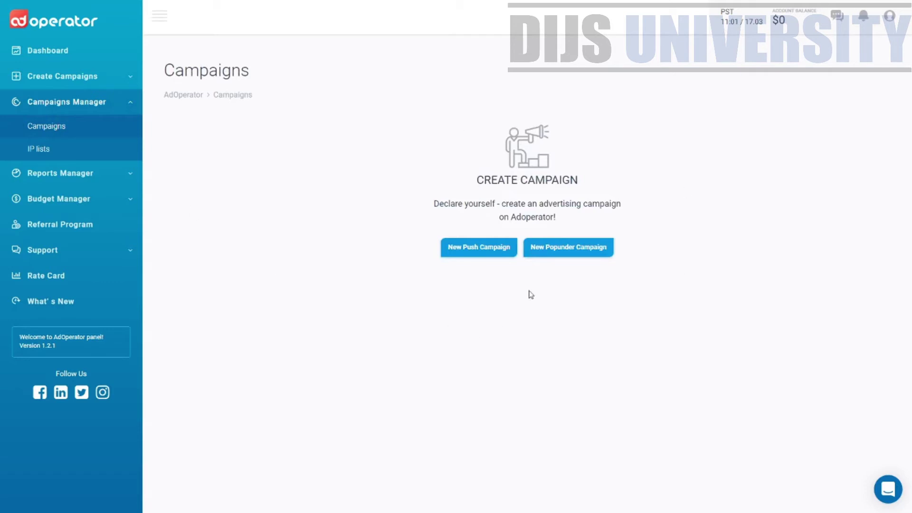
Go to IP lists and start an Add IP List form, then close it unsaved.
left_click(28, 150)
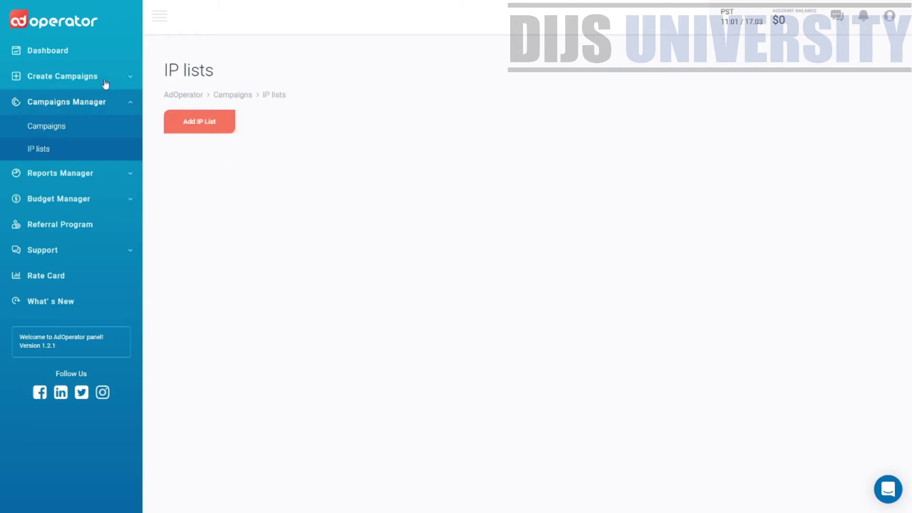
left_click_drag(167, 71, 215, 75)
left_click(208, 130)
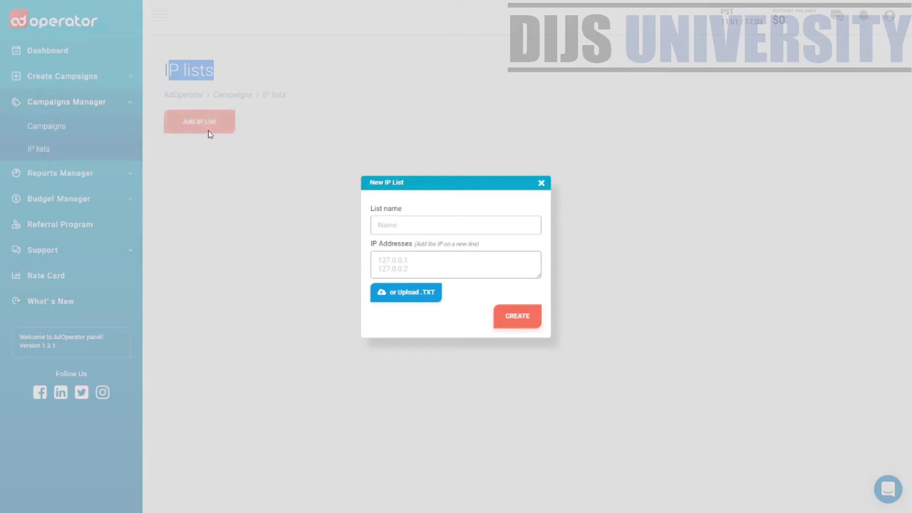
left_click(448, 228)
left_click(593, 184)
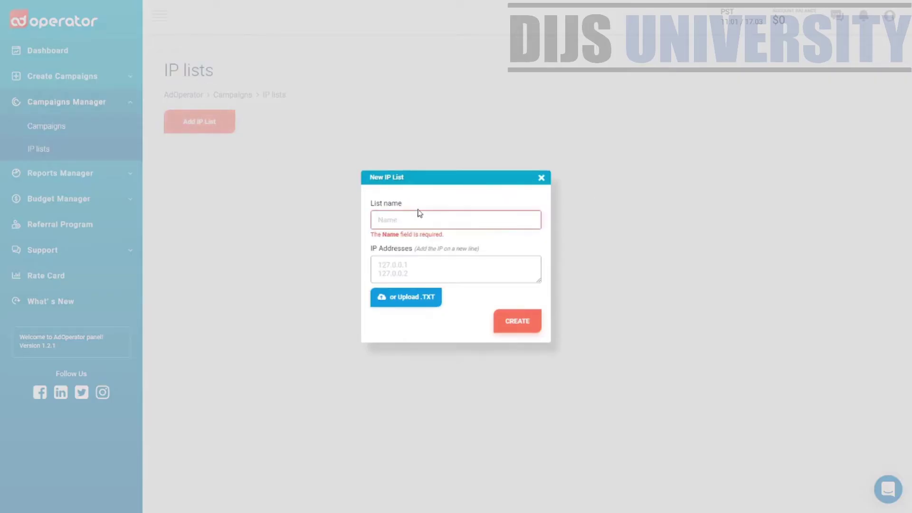
left_click(546, 179)
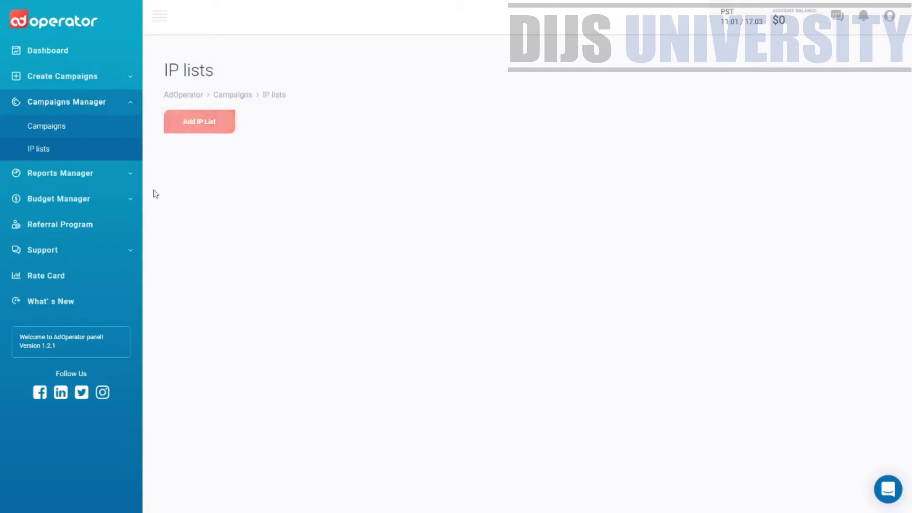
Expand Reports Manager and view the By Date, By Campaign and By Country reports.
left_click(61, 174)
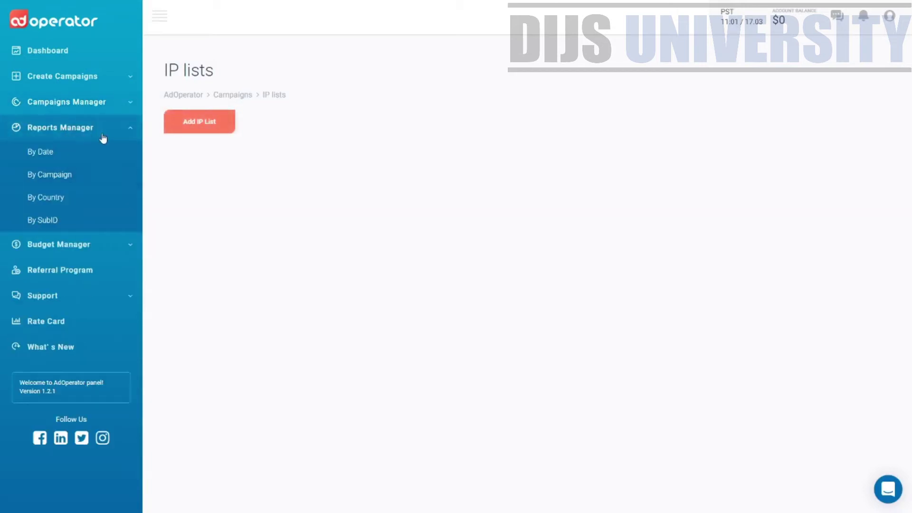
left_click(102, 163)
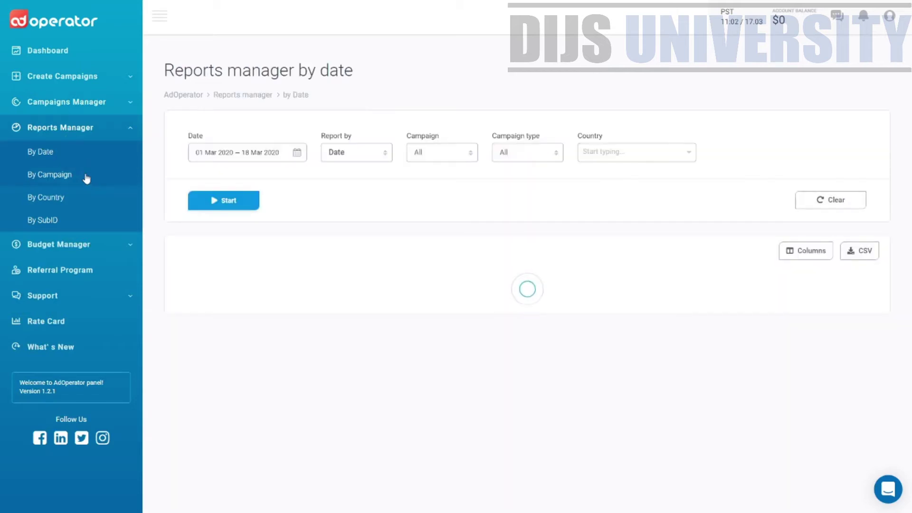
left_click(88, 178)
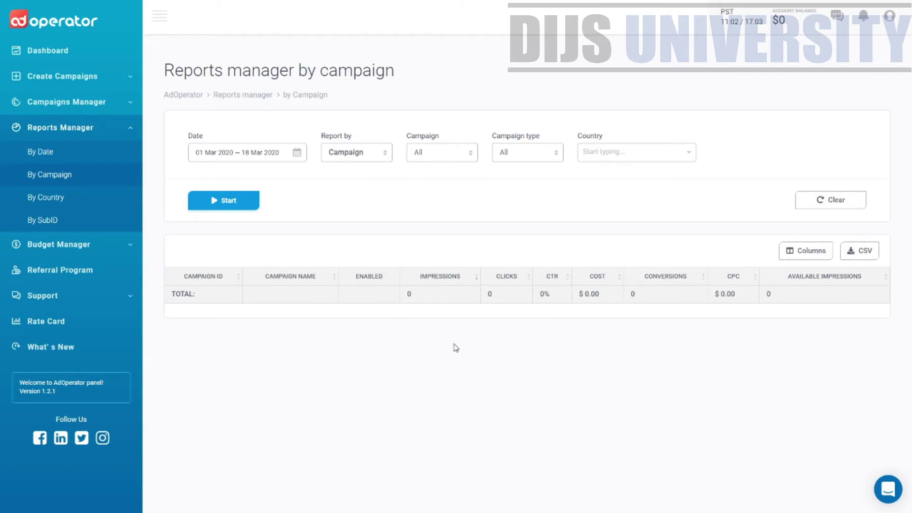
left_click(56, 205)
Switch to the By SubID report (0 impressions, 0 clicks, $0.00) and collapse Reports Manager.
left_click(56, 223)
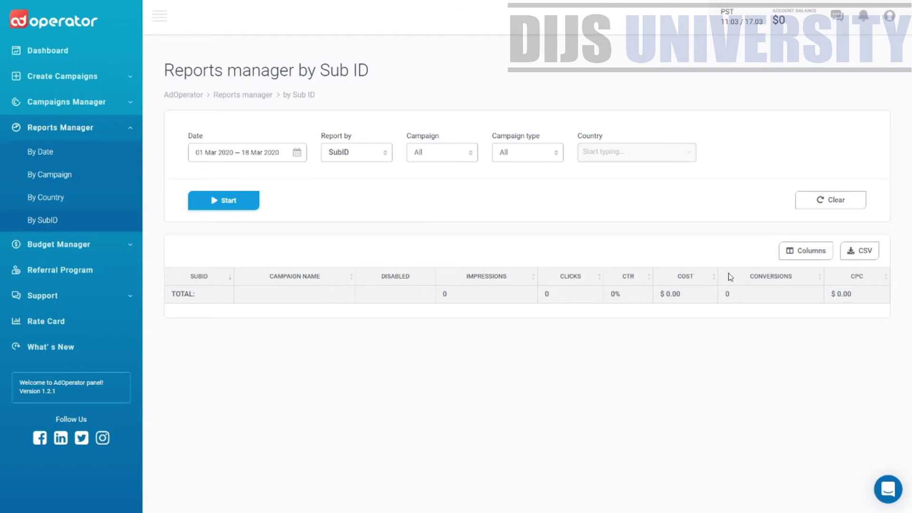
left_click(126, 127)
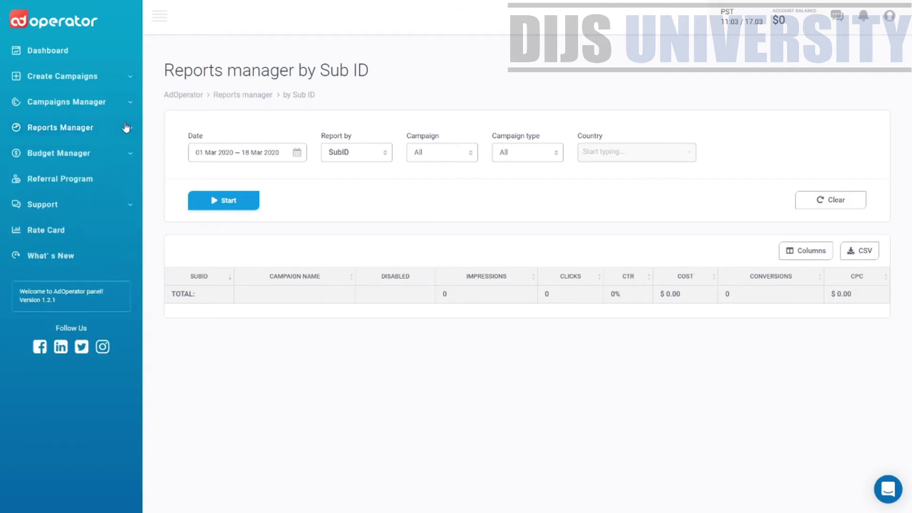
Under Budget Manager, view Billing History, then Add funds, and follow its profile notice to Edit Account.
left_click(106, 160)
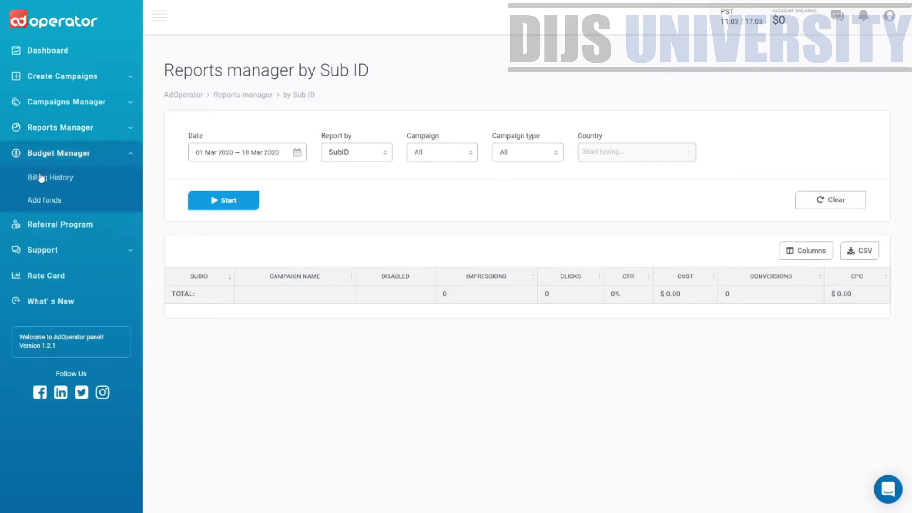
left_click(65, 184)
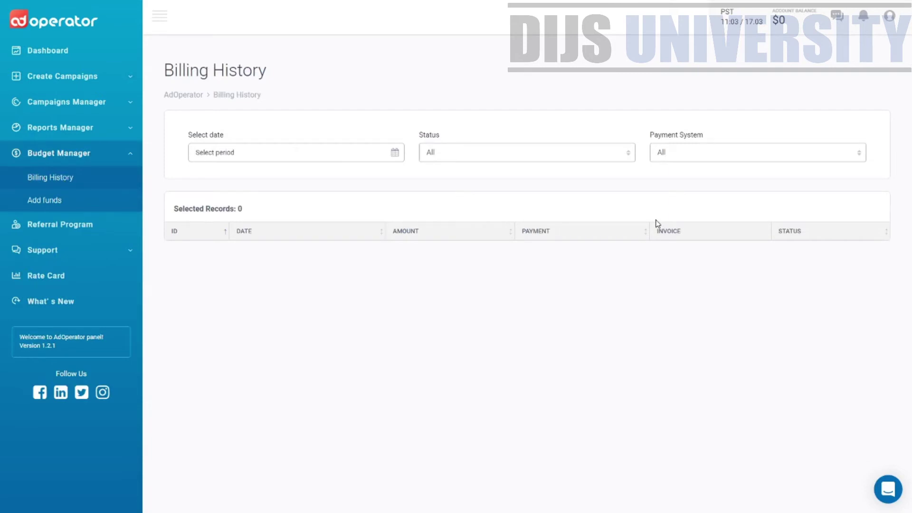
left_click(93, 202)
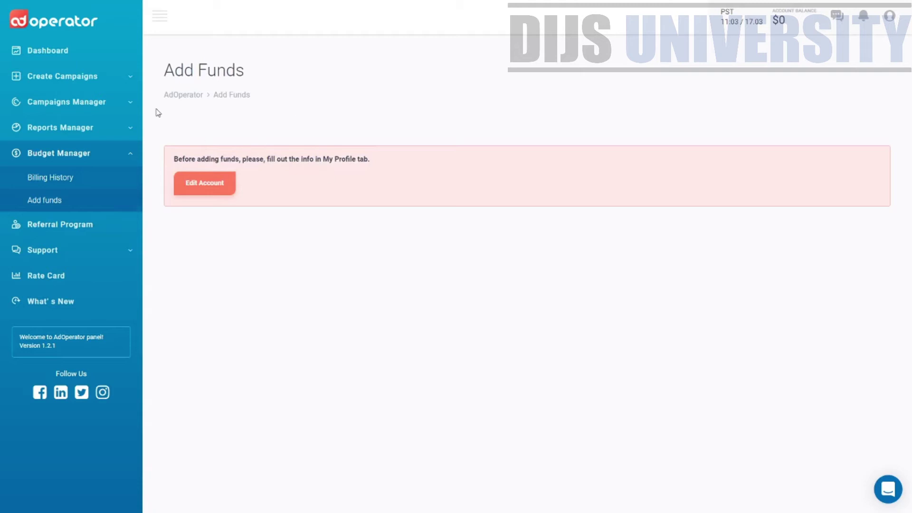
left_click_drag(178, 159, 358, 171)
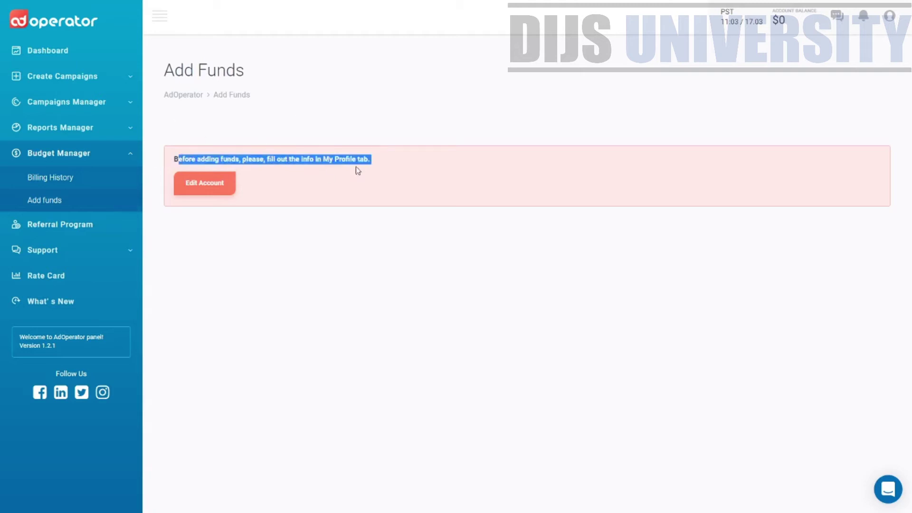
left_click(217, 185)
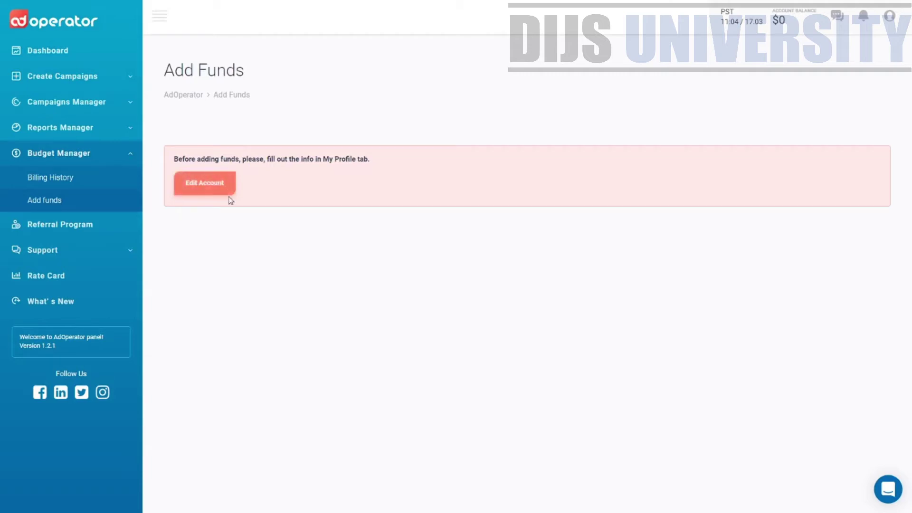
Complete the account profile form so Add Funds lists payment systems with a $50 minimum deposit.
left_click(227, 195)
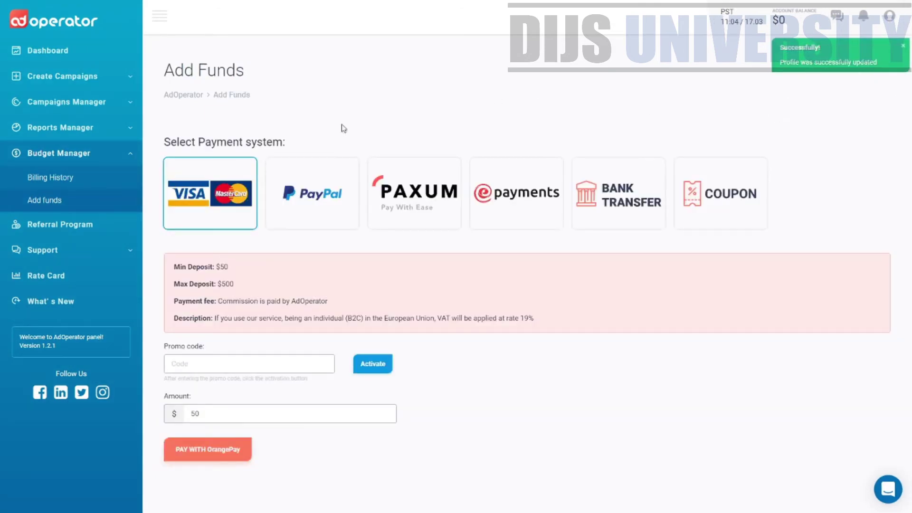
left_click_drag(246, 72, 162, 71)
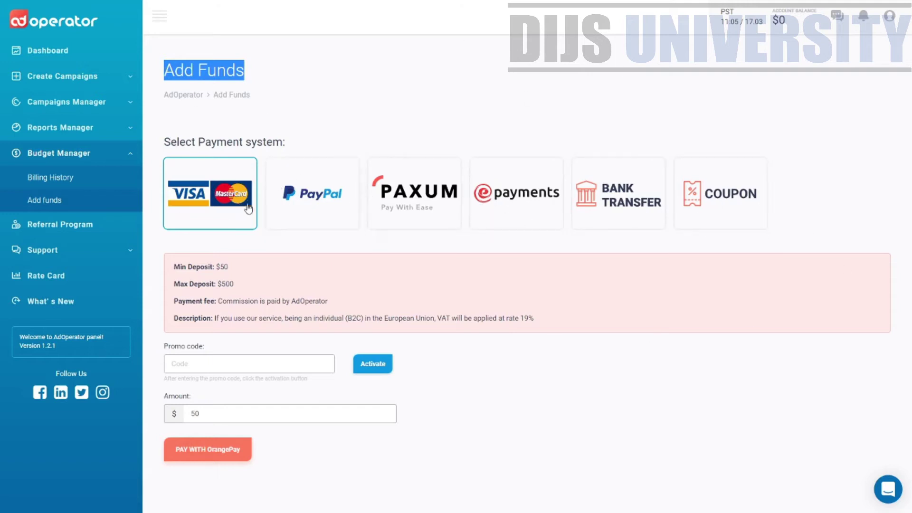
Cycle through PayPal, PAXUM, ePayments and Bank Transfer, then read the coupon redemption terms.
left_click(299, 214)
left_click(412, 219)
left_click(505, 208)
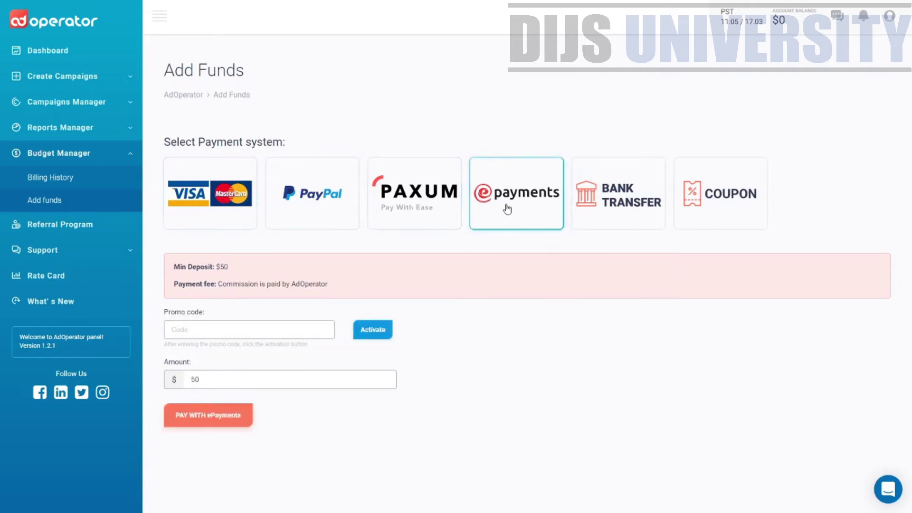
left_click(632, 199)
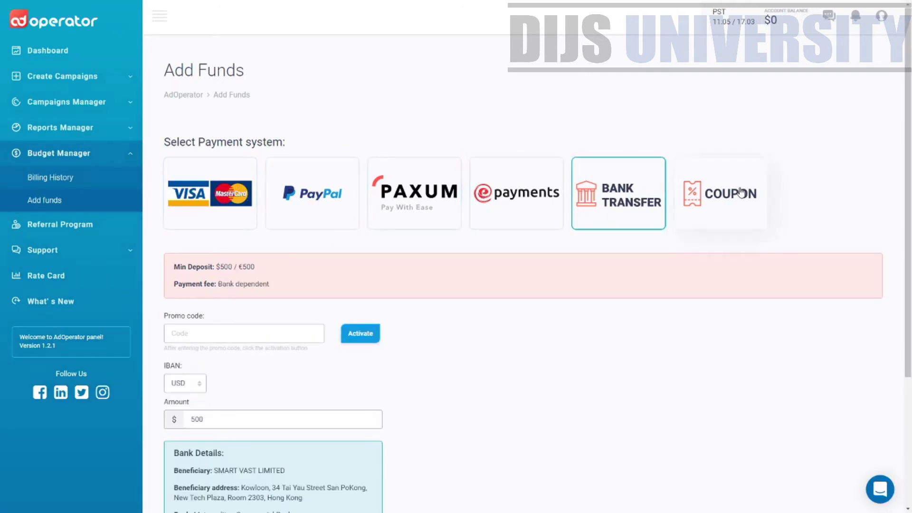
left_click(738, 193)
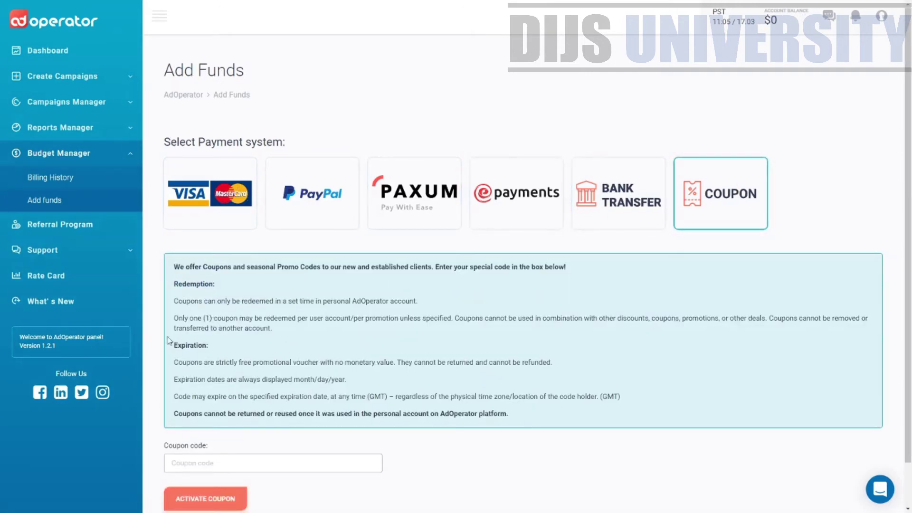
left_click_drag(679, 394, 370, 253)
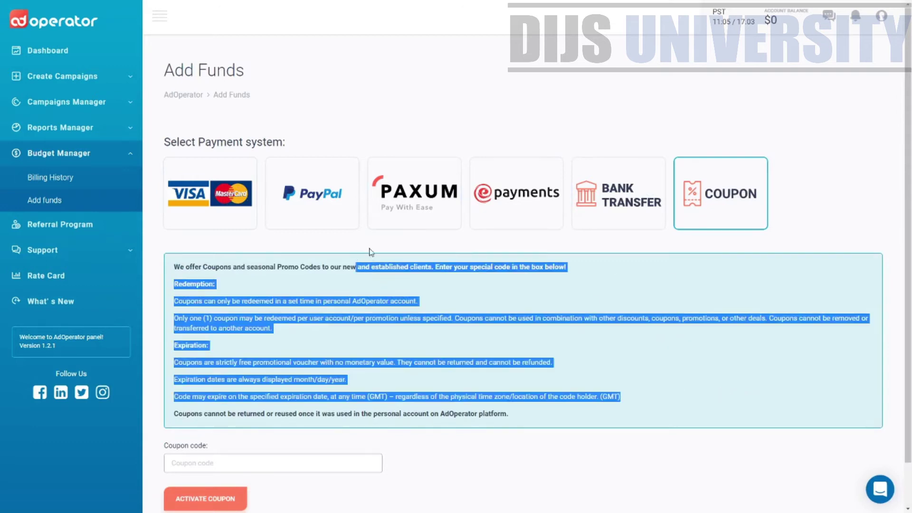
Compare card and PayPal deposits: $50 minimum, $500 maximum, and the card commission note.
left_click(245, 200)
left_click(323, 200)
left_click(418, 200)
left_click(618, 194)
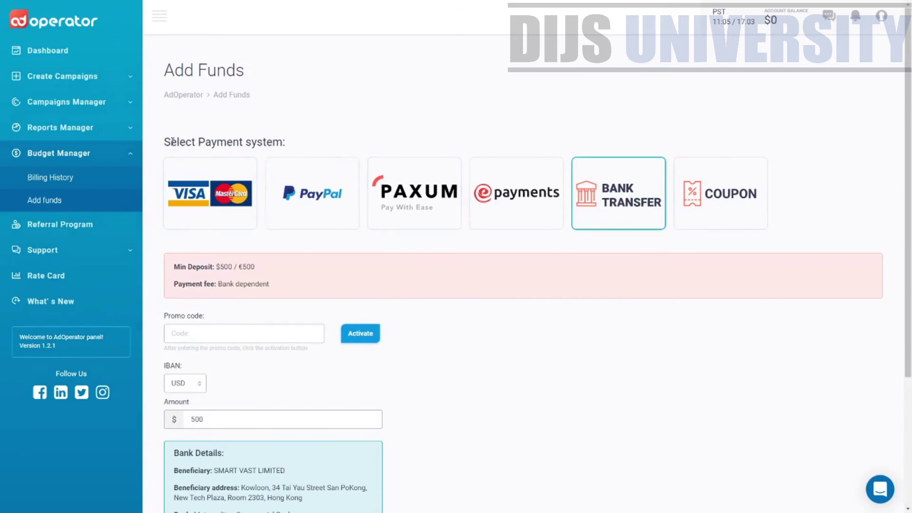
left_click(203, 228)
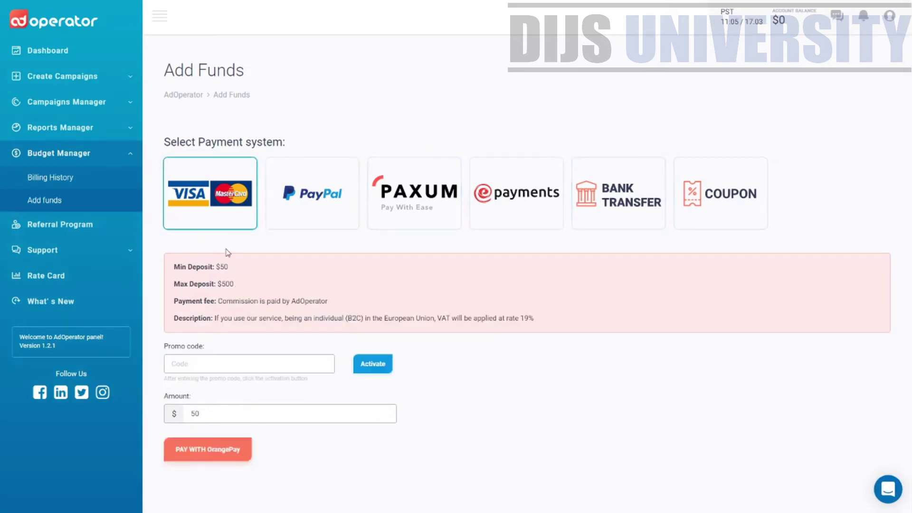
left_click_drag(236, 269, 216, 267)
left_click_drag(264, 287, 216, 288)
left_click(305, 208)
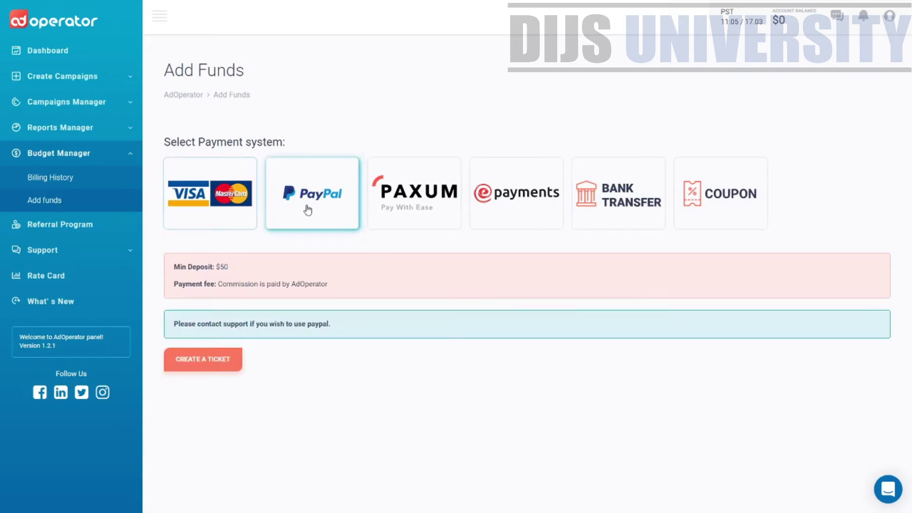
left_click_drag(248, 271, 227, 270)
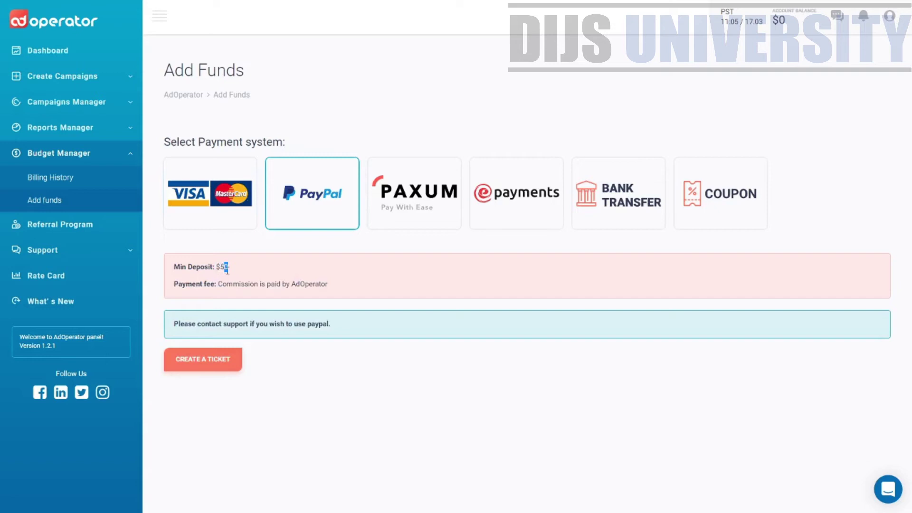
left_click(192, 191)
left_click_drag(337, 301, 259, 296)
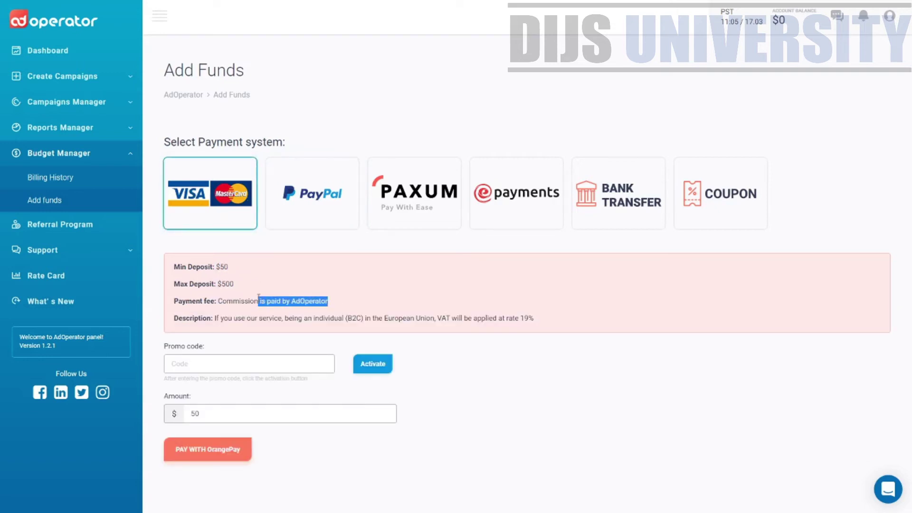
Recheck PayPal terms, then note PAXUM's $0.25 payment fee and $50 minimum deposit.
left_click(310, 214)
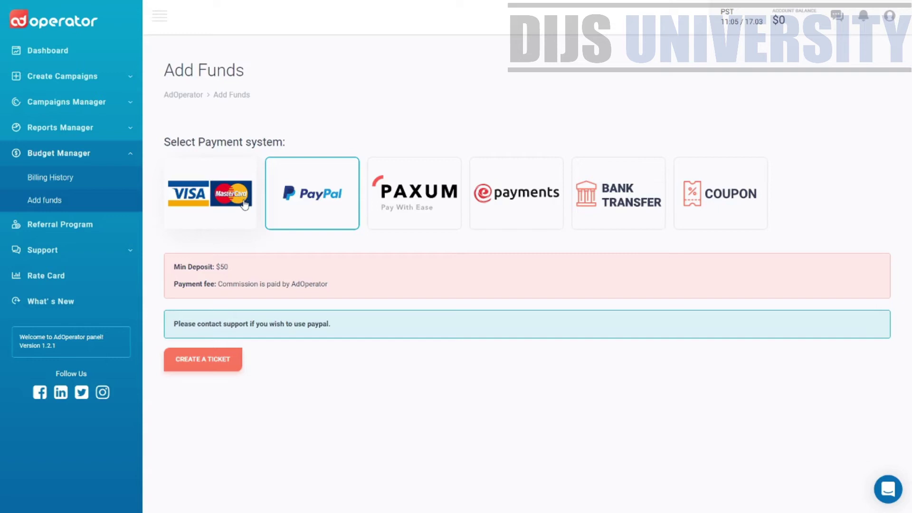
left_click(206, 202)
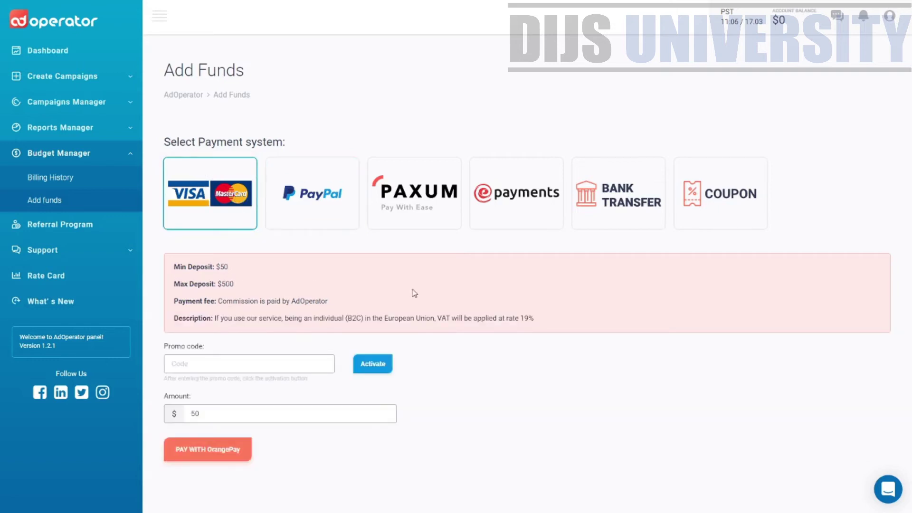
left_click(352, 227)
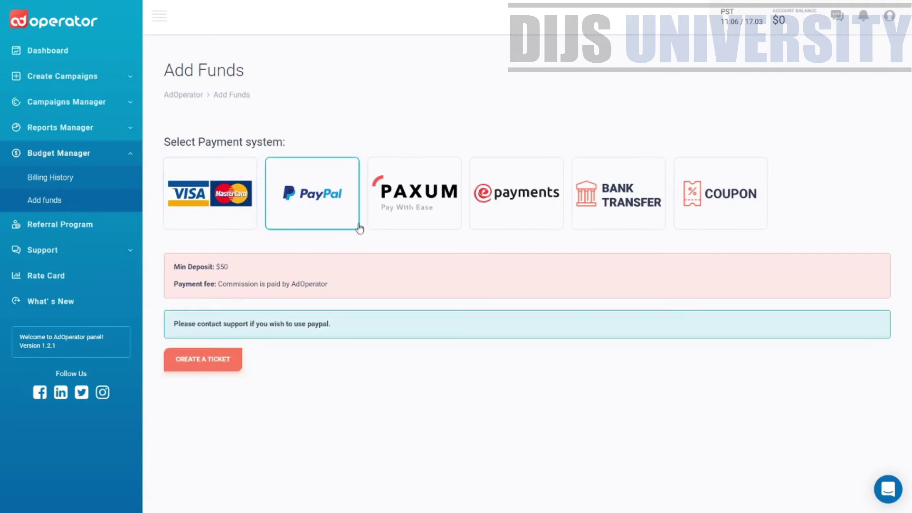
left_click(393, 221)
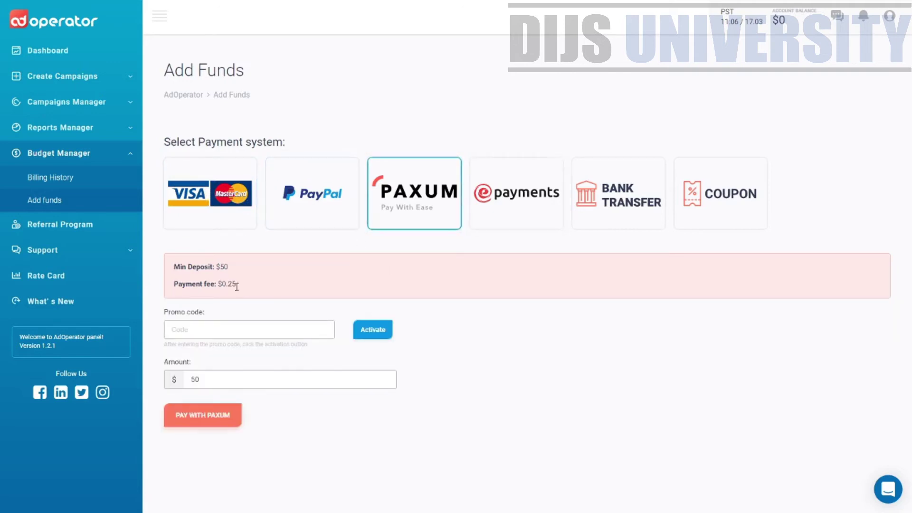
left_click_drag(236, 284, 219, 284)
left_click_drag(230, 267, 216, 267)
Review ePayments and Bank Transfer ($500 / €500 minimum), then return to card payment, commission paid by AdOperator.
left_click(492, 203)
left_click_drag(329, 284, 218, 285)
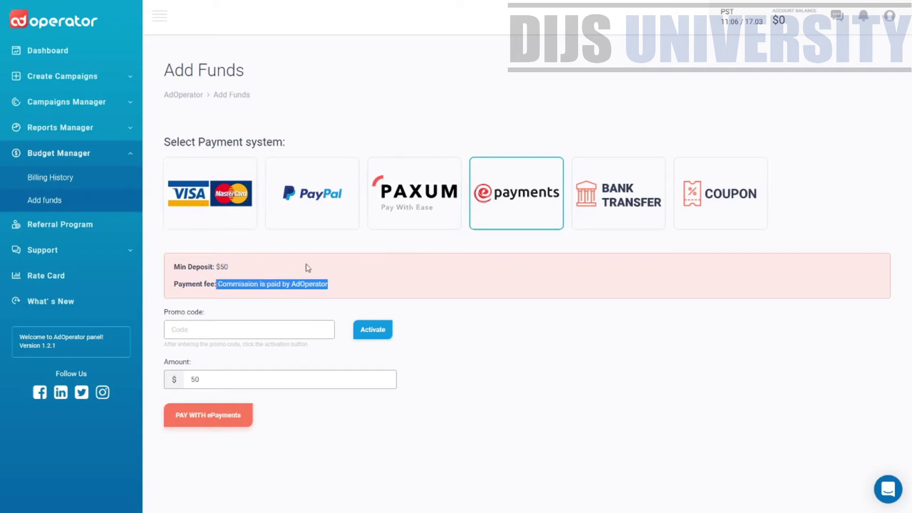
left_click_drag(230, 267, 216, 267)
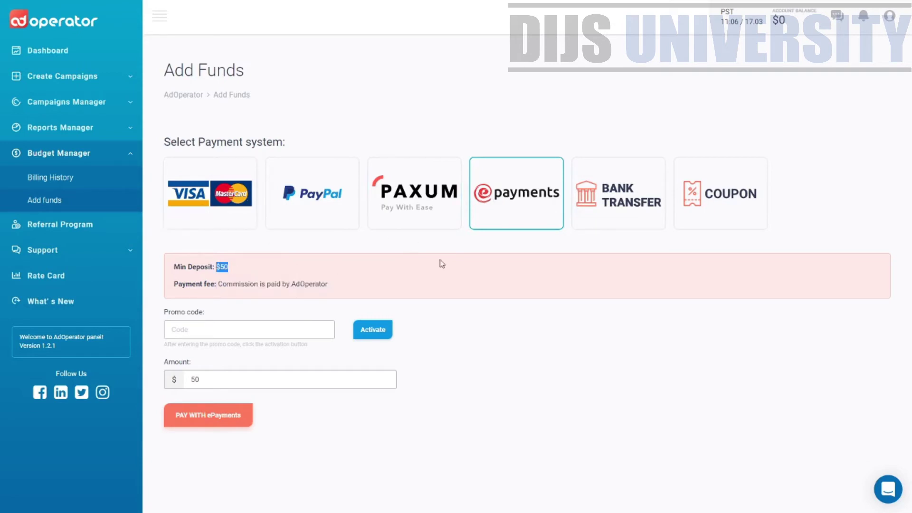
left_click(635, 209)
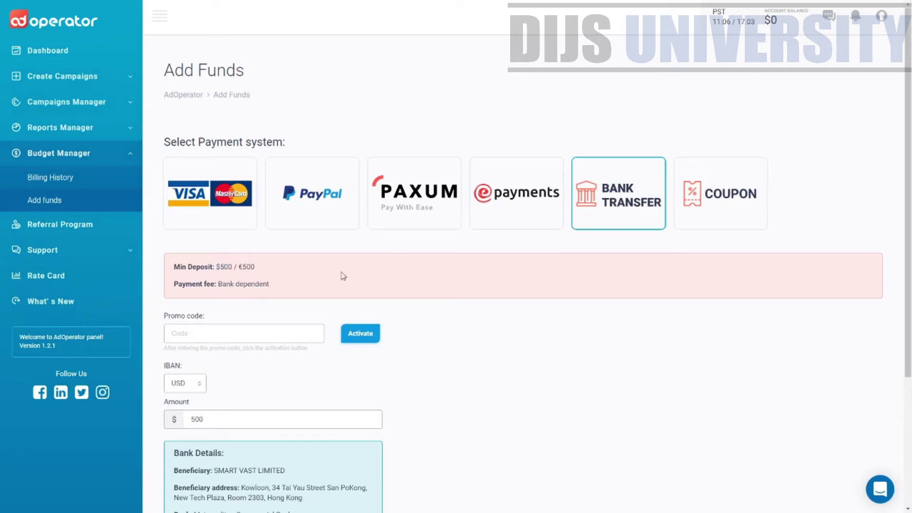
left_click_drag(269, 284, 219, 280)
left_click_drag(256, 267, 222, 271)
scroll(230, 284, "down", 1)
left_click(219, 164)
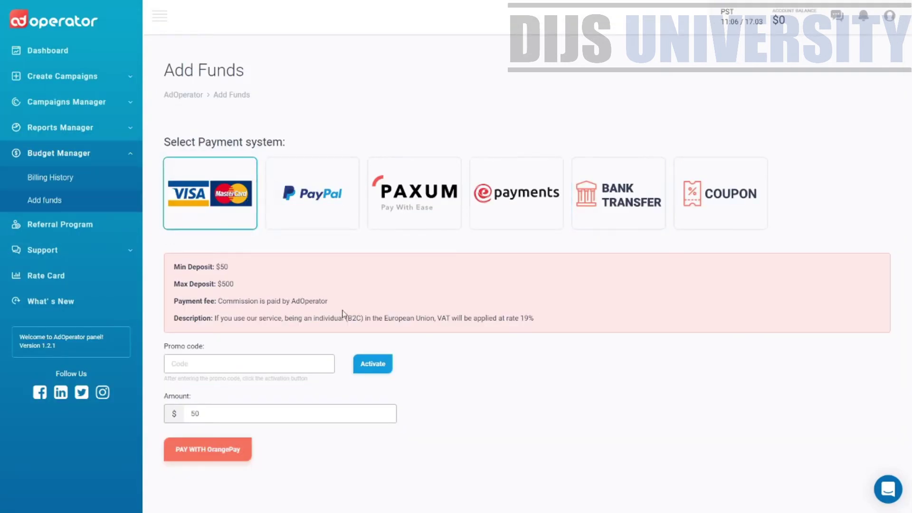
left_click_drag(329, 301, 215, 298)
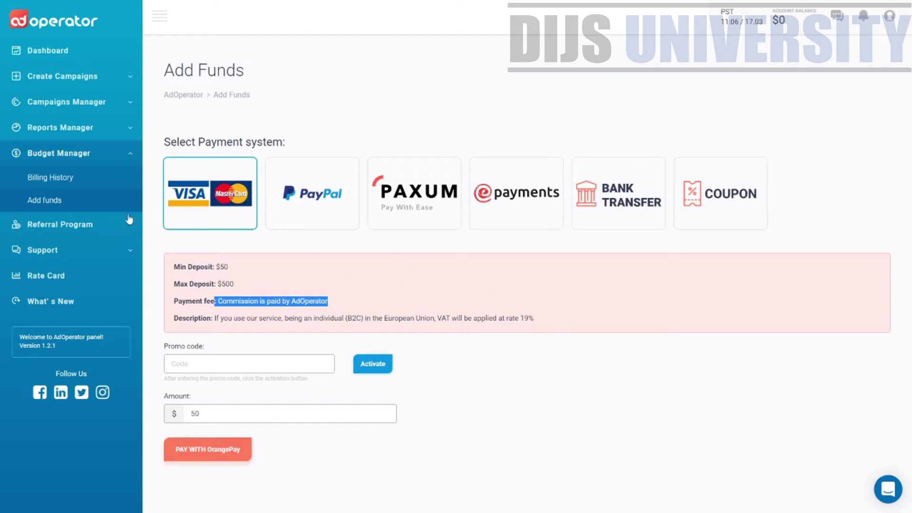
Open the Referral Program page and read its 10% referral earnings terms.
left_click(79, 228)
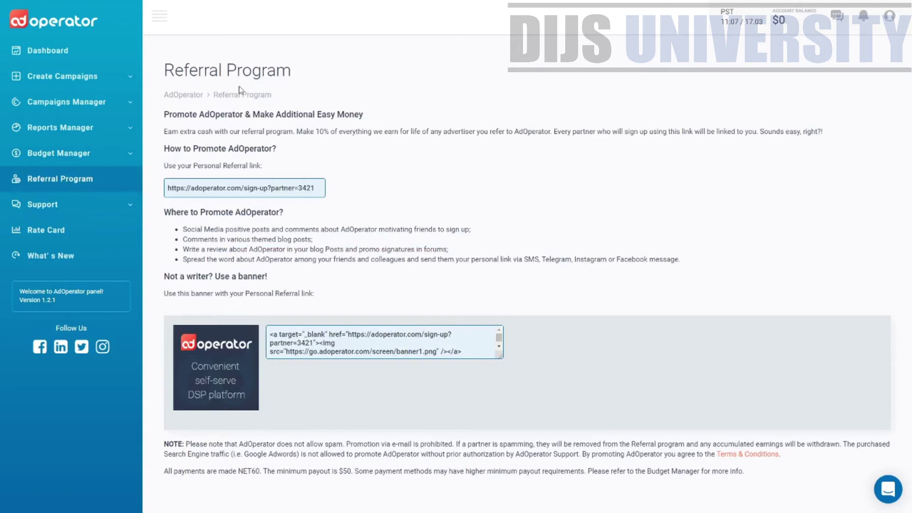
left_click_drag(163, 66, 333, 76)
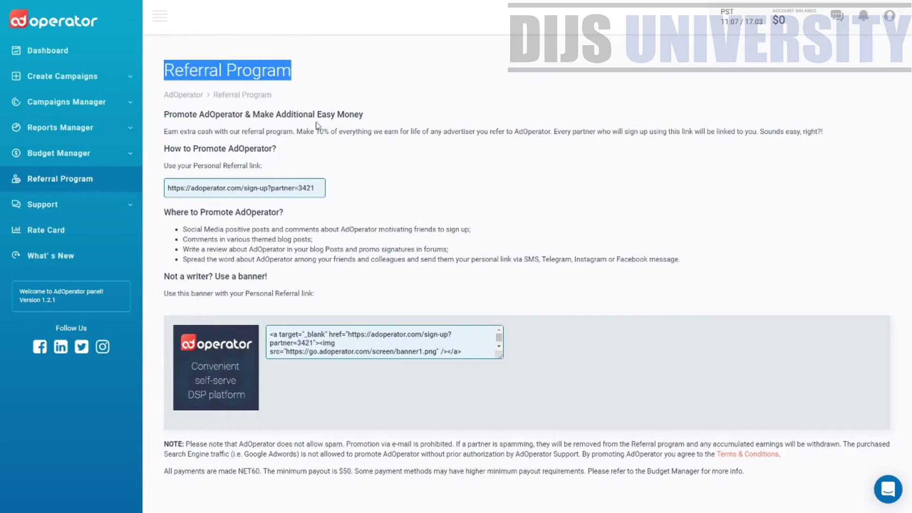
left_click_drag(295, 132, 502, 150)
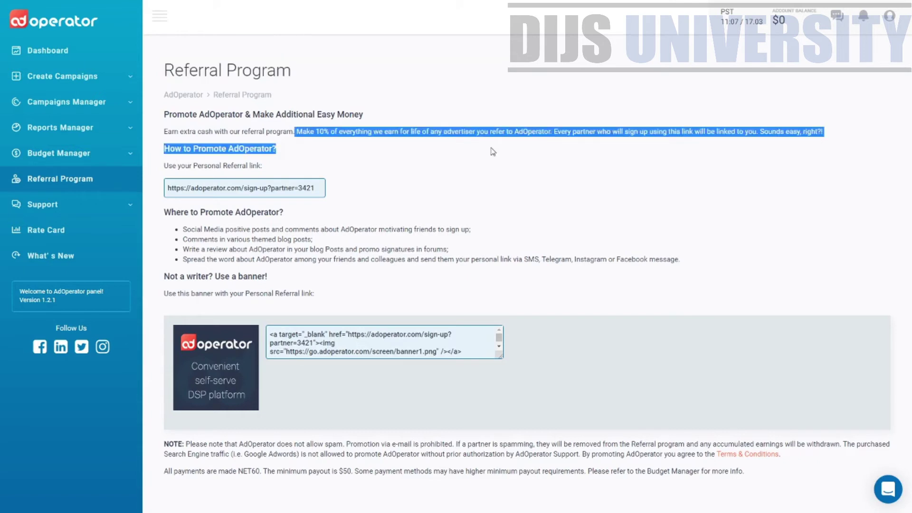
left_click(62, 205)
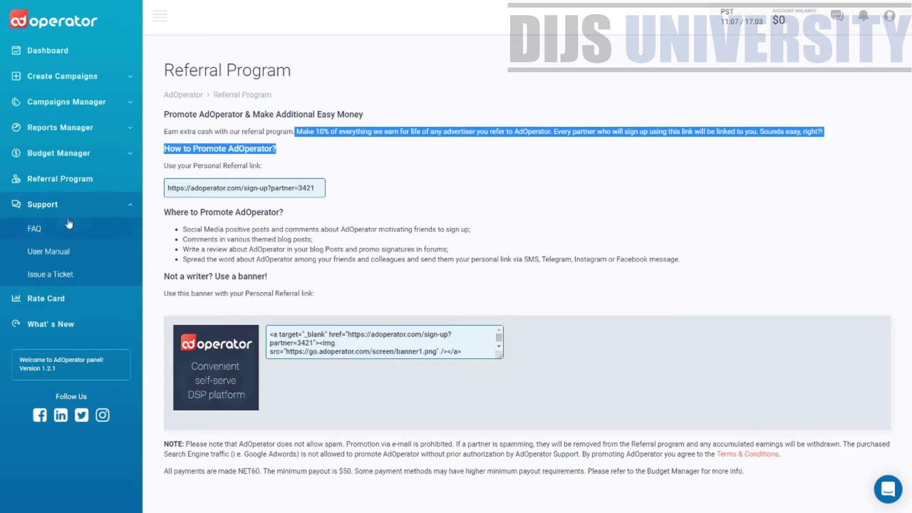
Visit the FAQ, then scroll through the User Manual and back to its top.
left_click(57, 236)
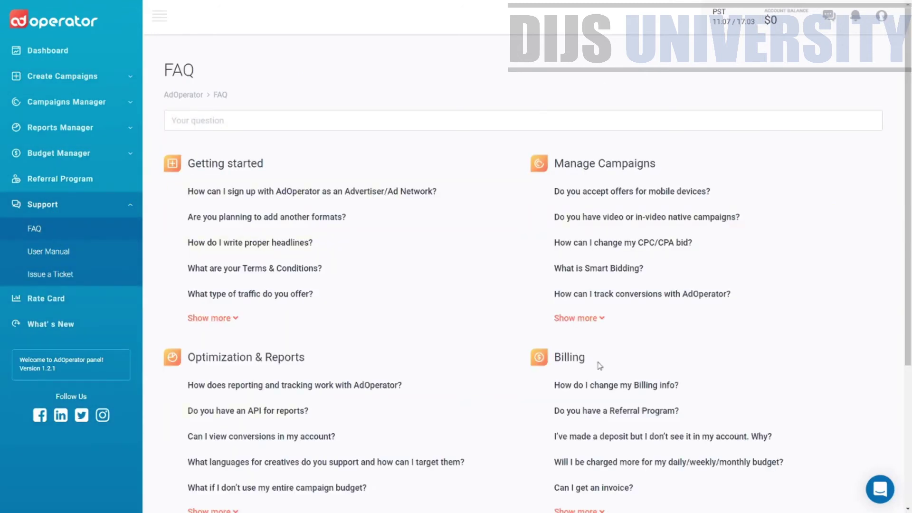
left_click(93, 255)
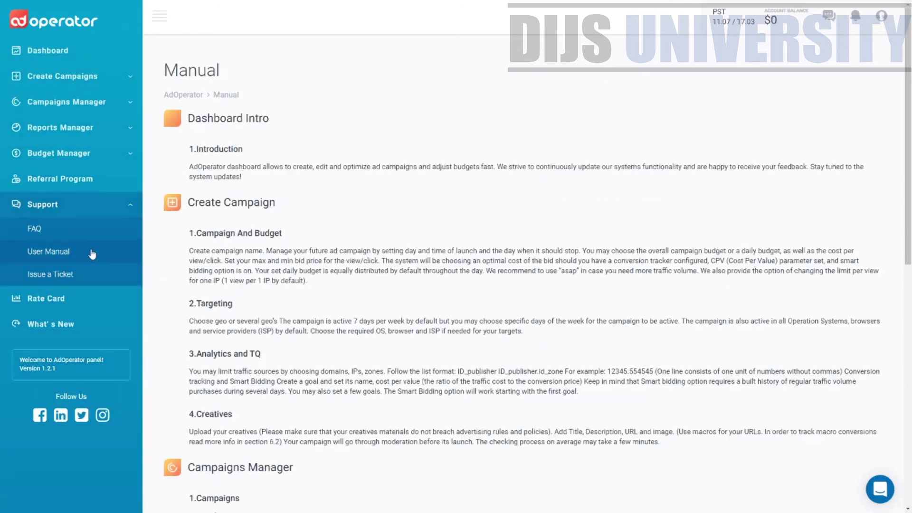
left_click_drag(234, 78, 166, 69)
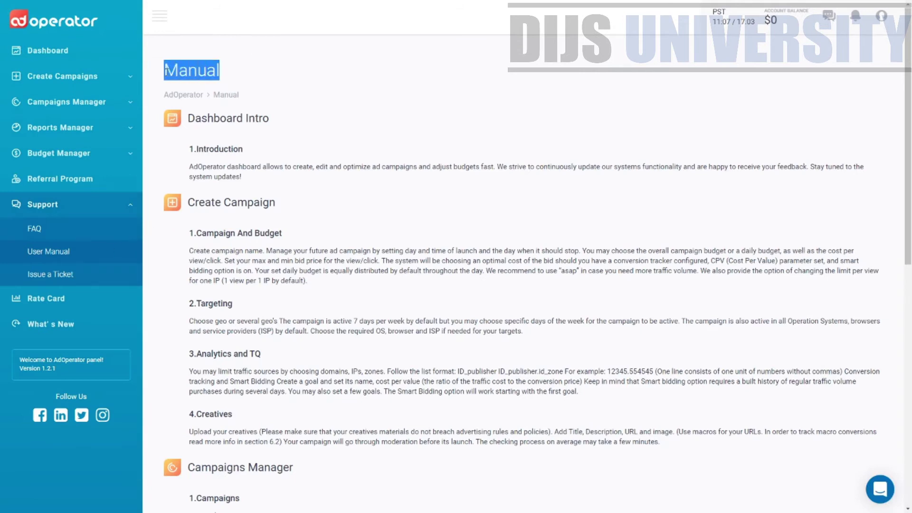
scroll(276, 418, "down", 10)
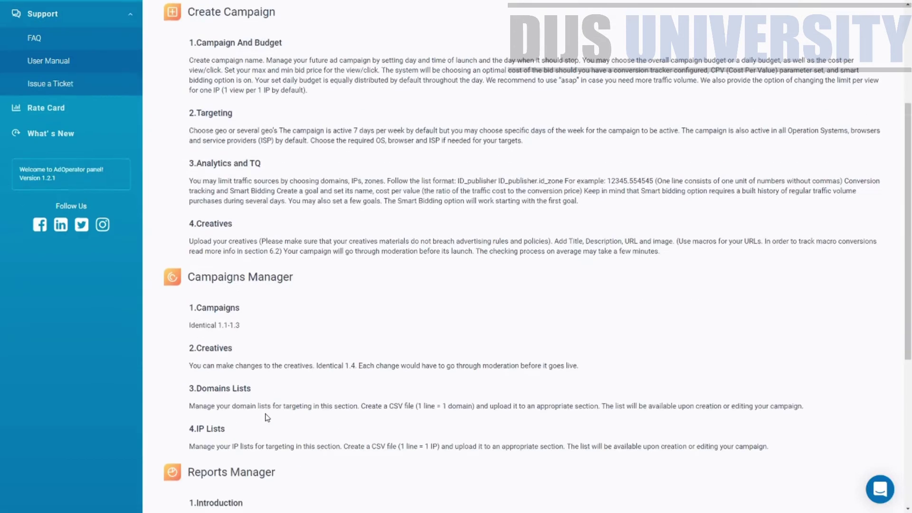
scroll(285, 414, "down", 1)
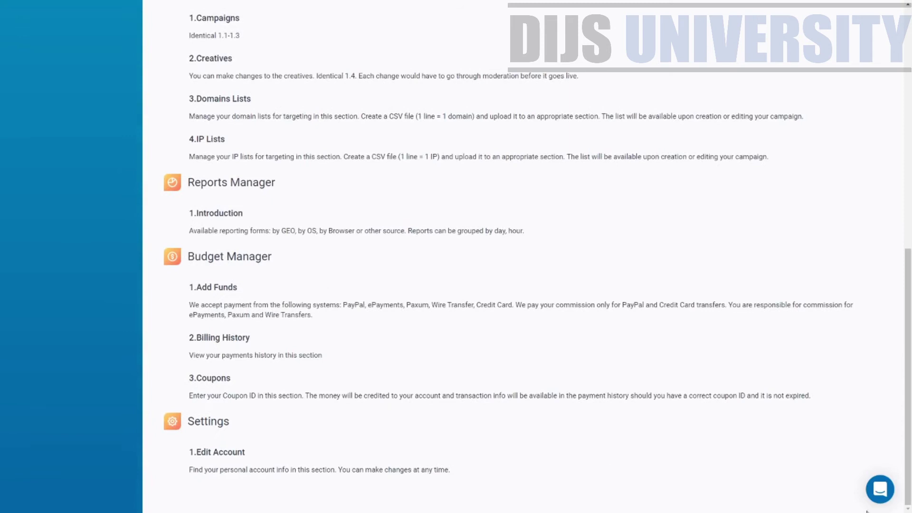
scroll(320, 286, "up", 10)
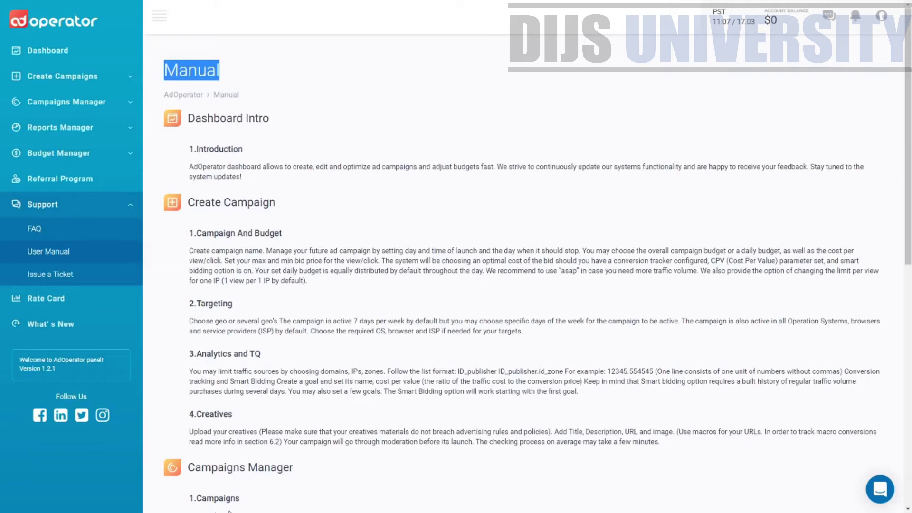
Look over the Issue a Ticket support form and its question type choice.
left_click(70, 273)
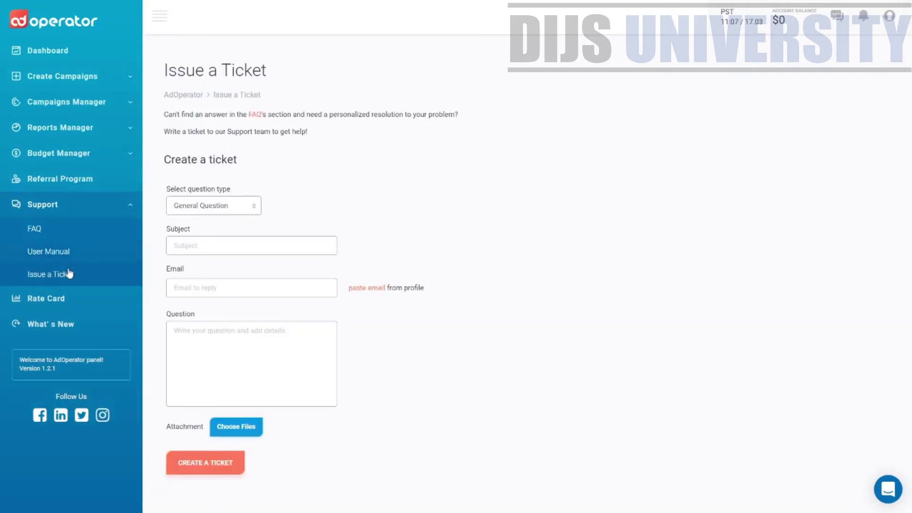
left_click_drag(177, 71, 355, 71)
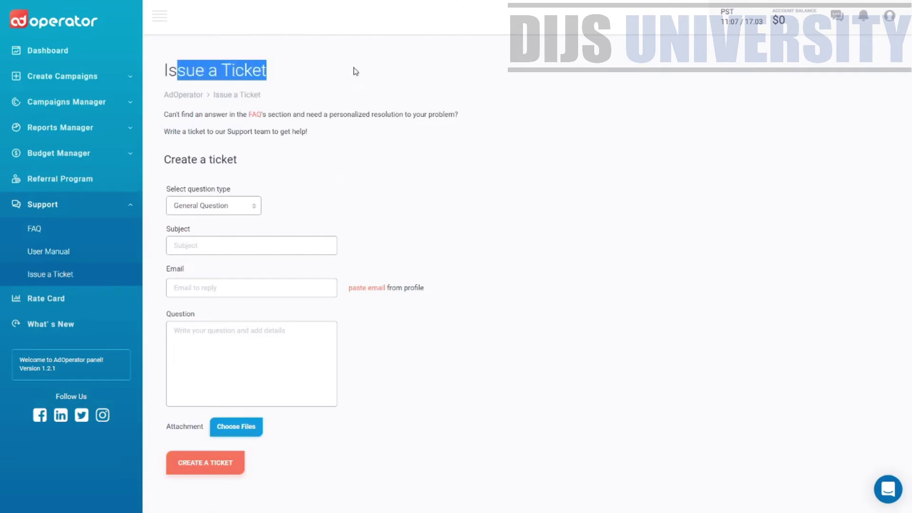
left_click(227, 210)
left_click(429, 173)
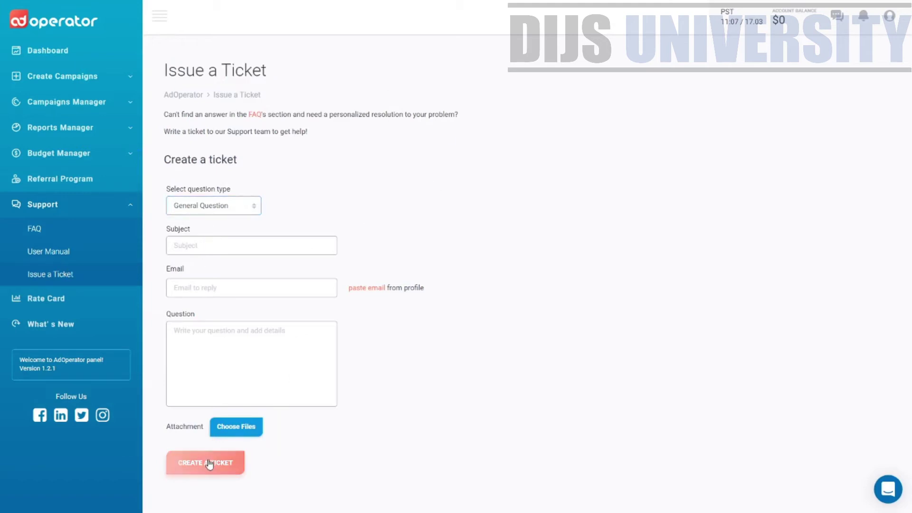
Open and close the live support chat, then go to the Rate Card page.
left_click(898, 489)
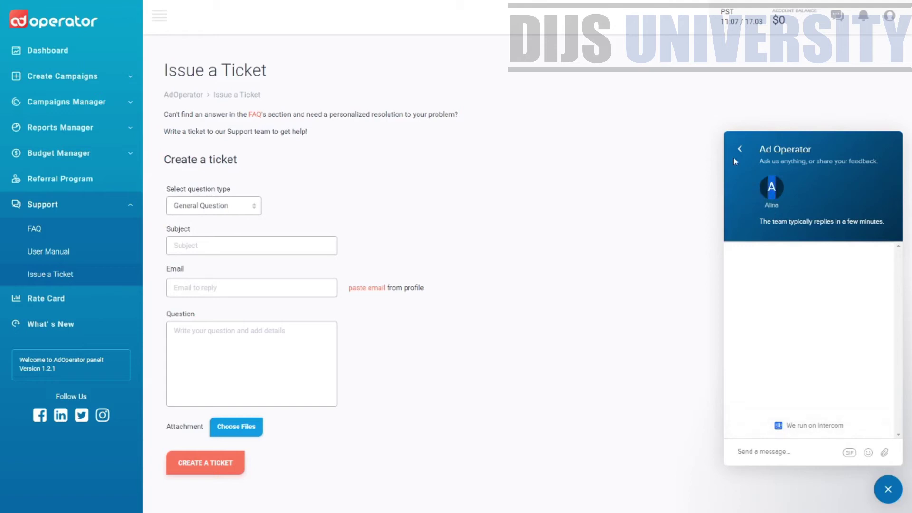
left_click(888, 489)
left_click(101, 299)
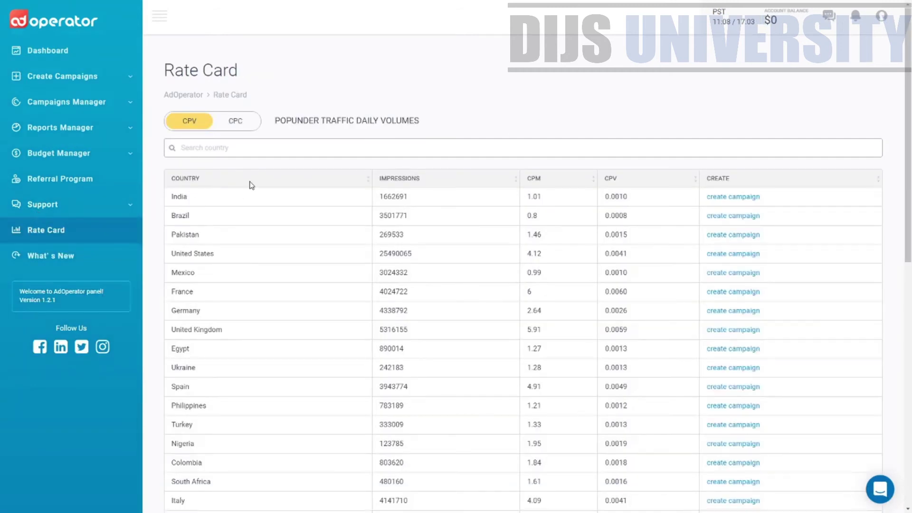
Show push CPC rates and filter the table to Malaysia, noting its 0.021 CPC.
left_click_drag(173, 195, 275, 202)
left_click(257, 122)
left_click(245, 146)
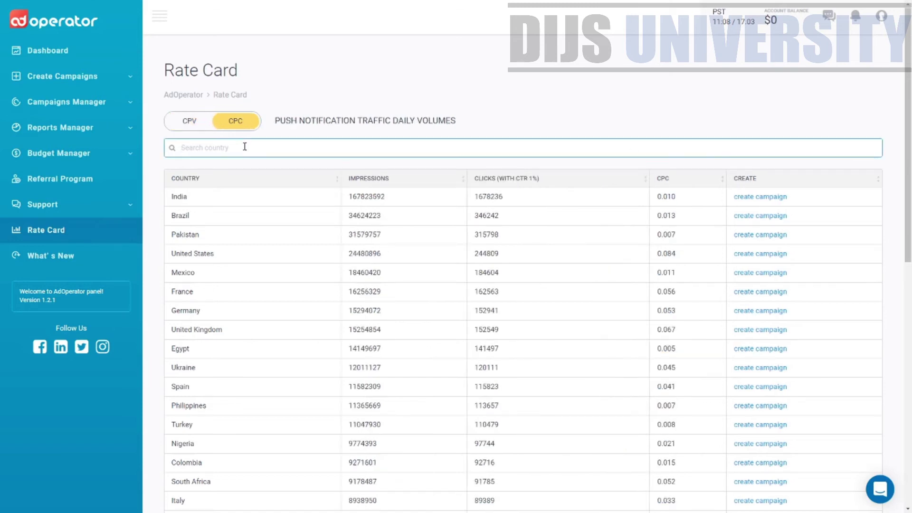
type("malaysi")
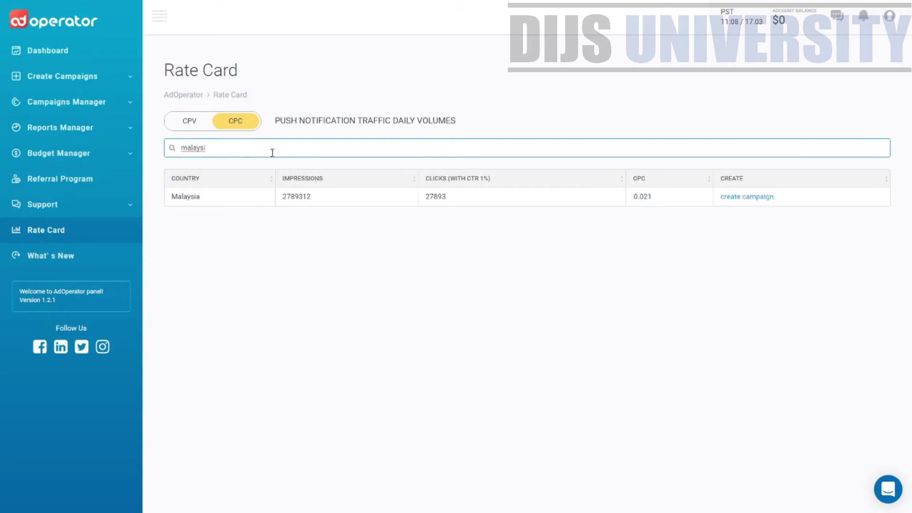
left_click(639, 197)
double_click(639, 197)
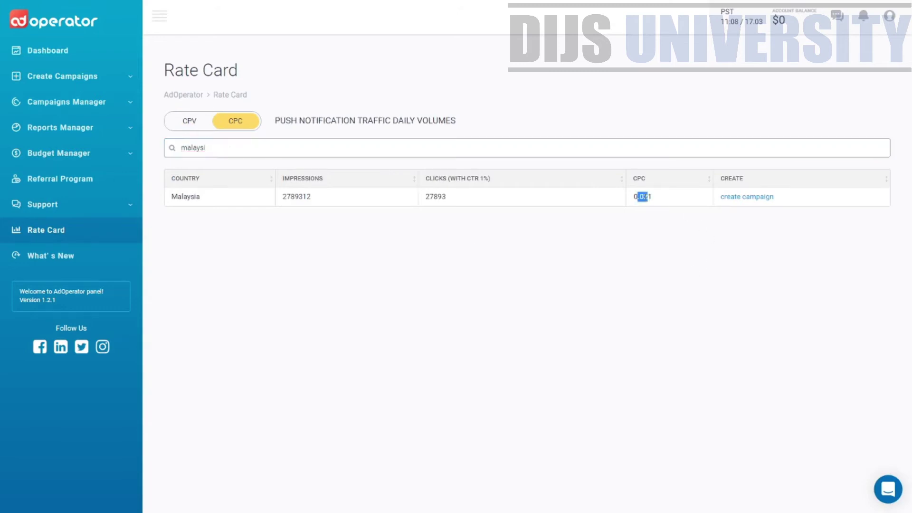
left_click_drag(634, 197, 649, 196)
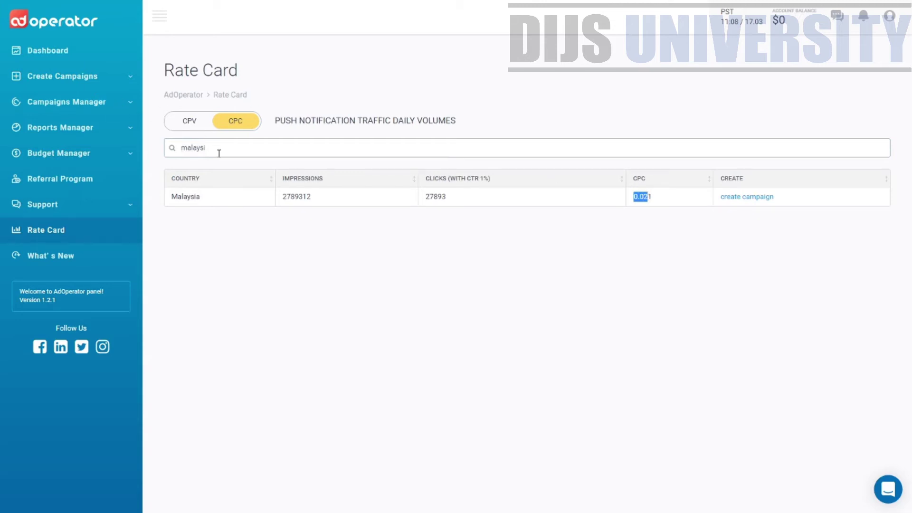
Clear the country filter and scroll through the full push CPC rate table.
left_click_drag(217, 149, 177, 143)
key("BackSpace")
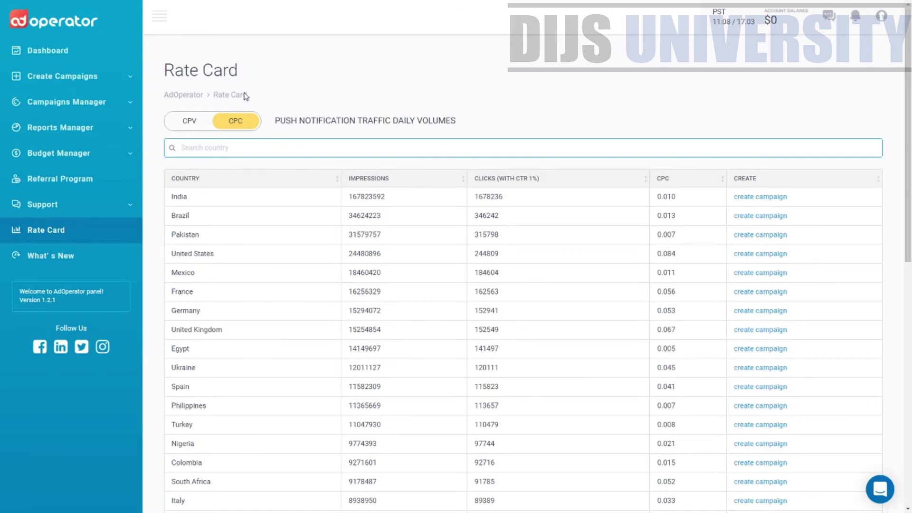
scroll(910, 300, "down", 3)
scroll(910, 299, "down", 5)
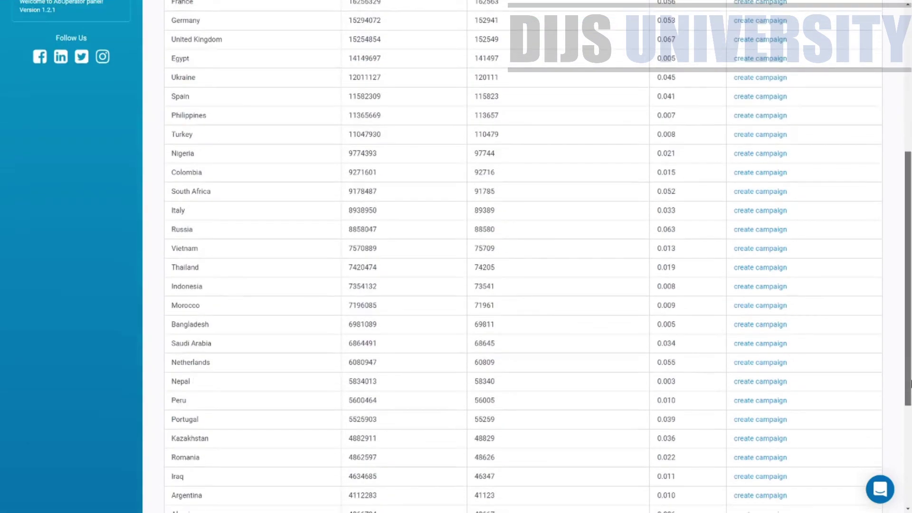
scroll(886, 287, "up", 10)
scroll(886, 288, "up", 2)
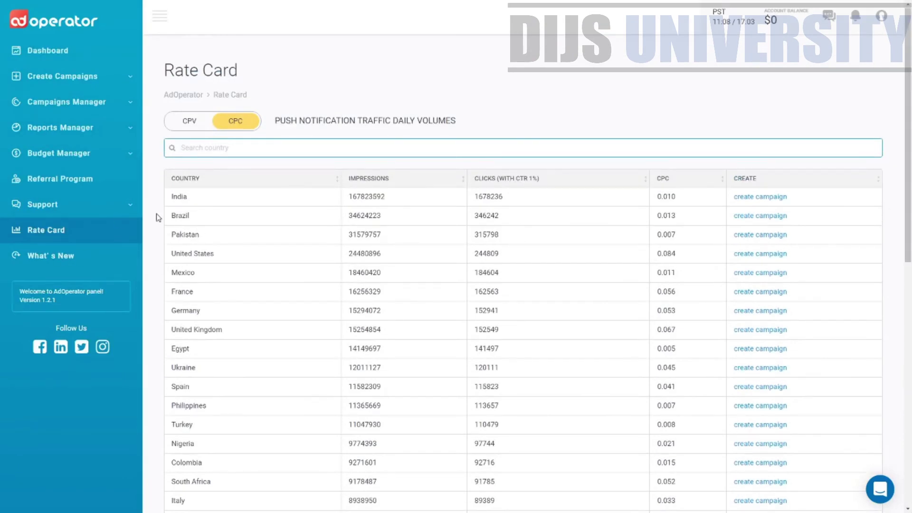
left_click(53, 264)
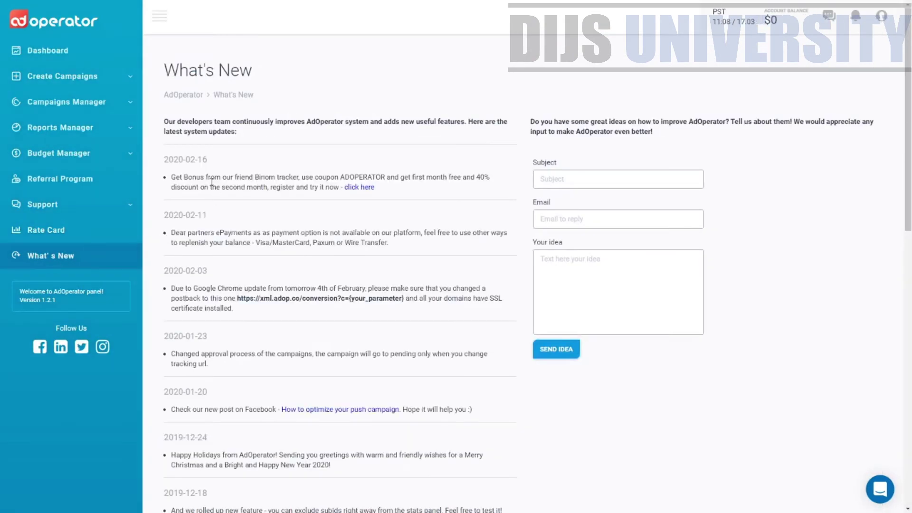
Read the 2020-02-16 update on What's New, then expand Create Campaigns to list campaign types.
left_click_drag(261, 76, 151, 73)
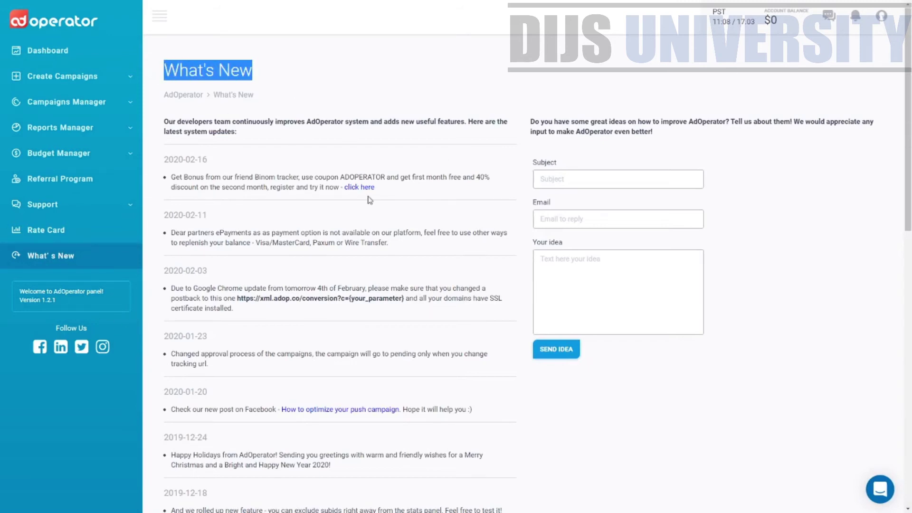
left_click_drag(414, 199, 339, 188)
left_click(210, 168)
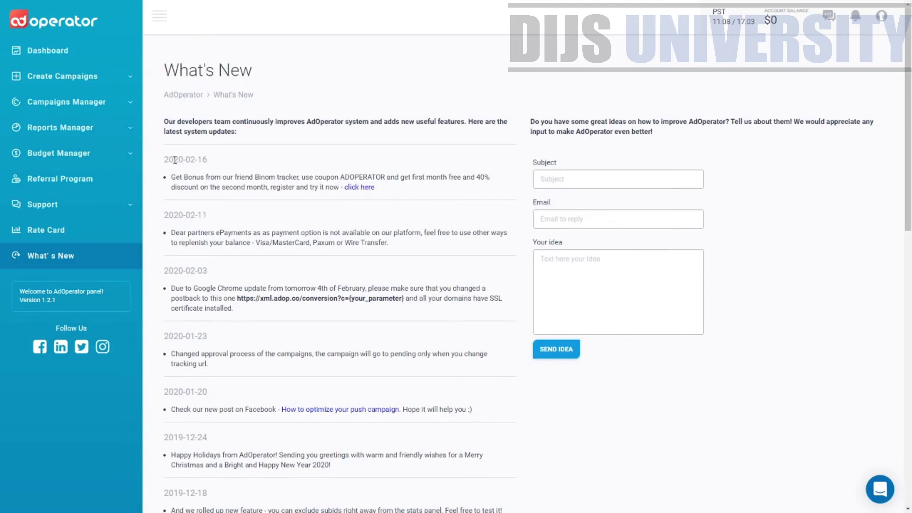
double_click(179, 159)
left_click(200, 166)
left_click_drag(208, 159, 162, 160)
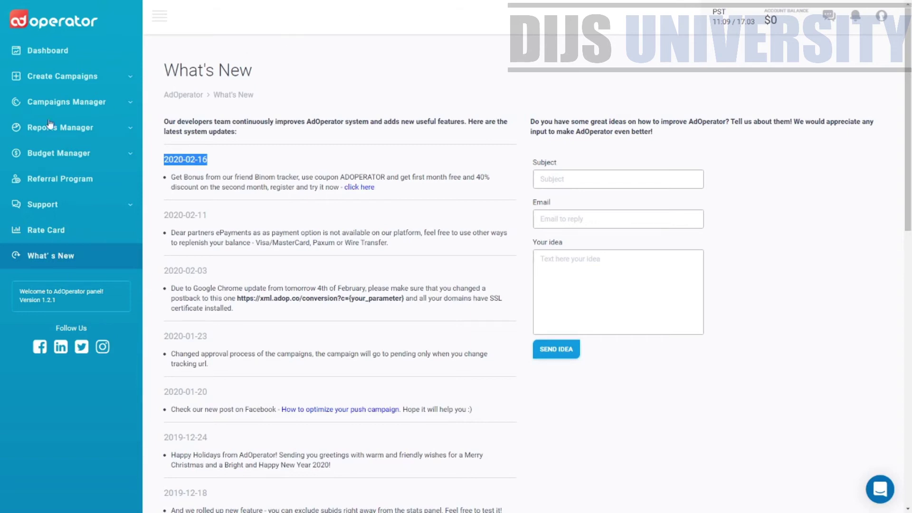
left_click(57, 105)
left_click(80, 84)
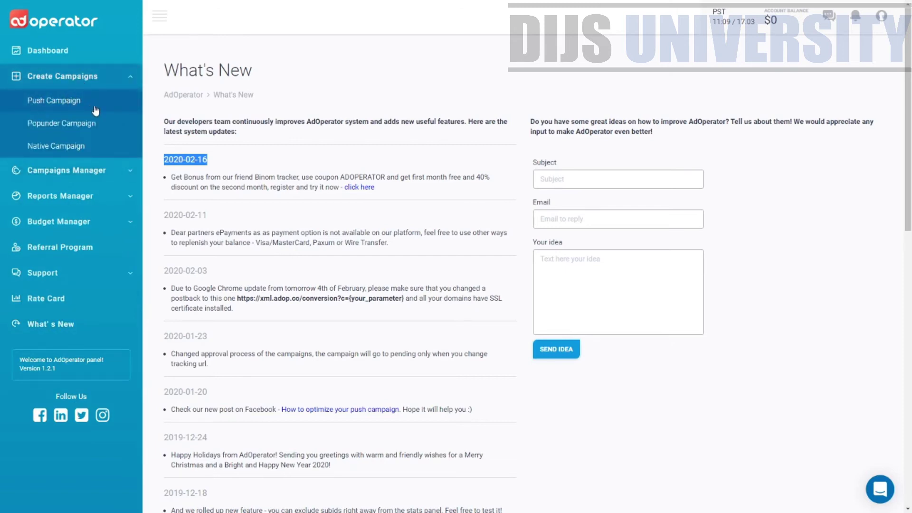
Start a new push campaign and name it Test.
left_click(86, 104)
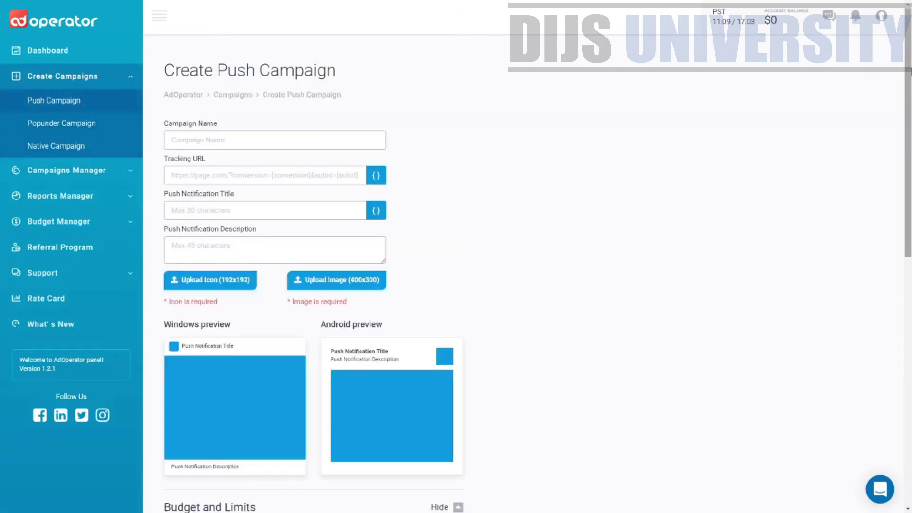
left_click_drag(909, 72, 754, 110)
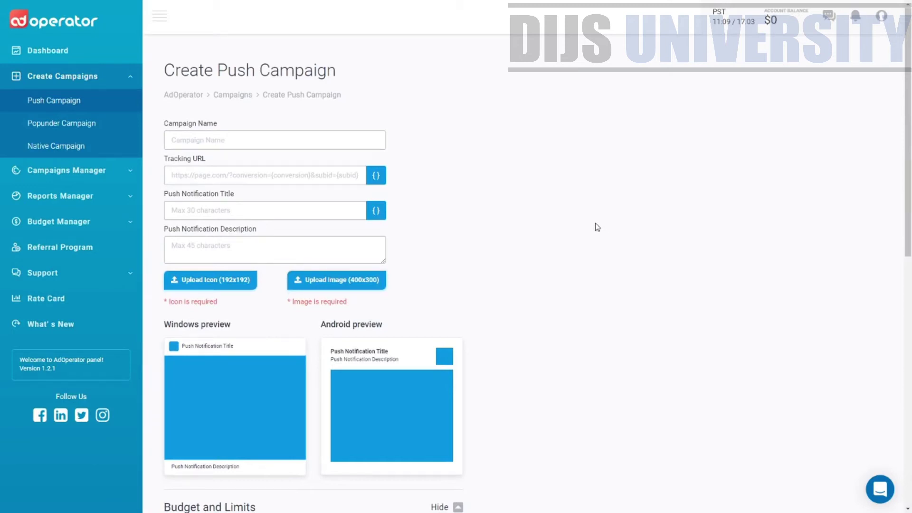
left_click(221, 140)
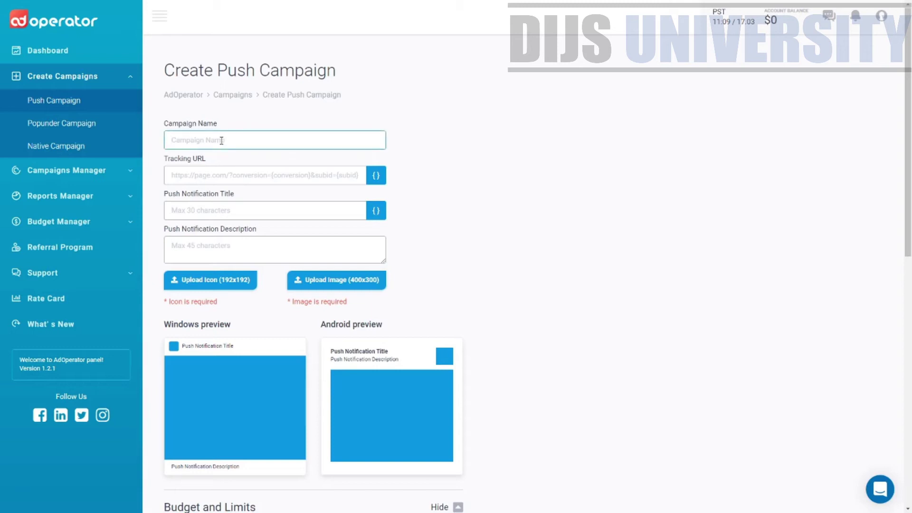
type("Test")
key("Tab")
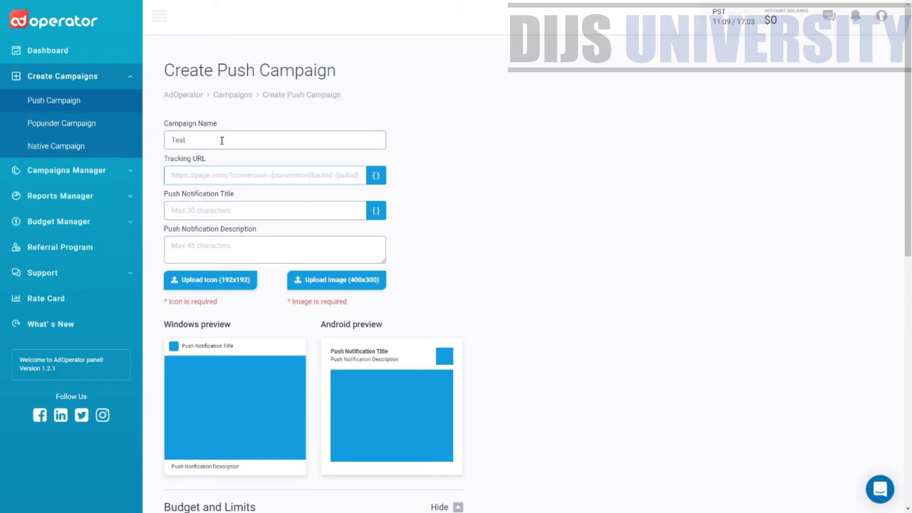
key("Tab")
key("Tab")
key("Tab")
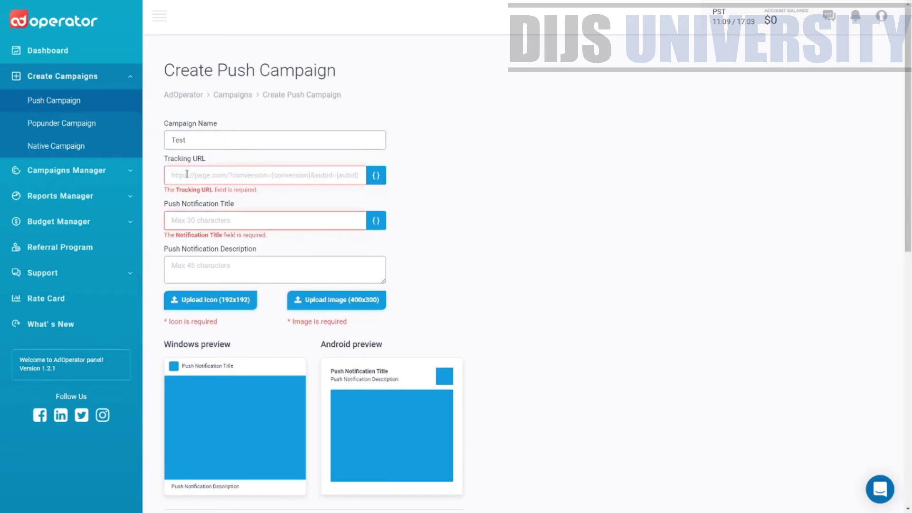
left_click(187, 175)
type("https://a3b427q5rjvj0w2592crv14r0l.hop.clickbank.net/")
type("Test")
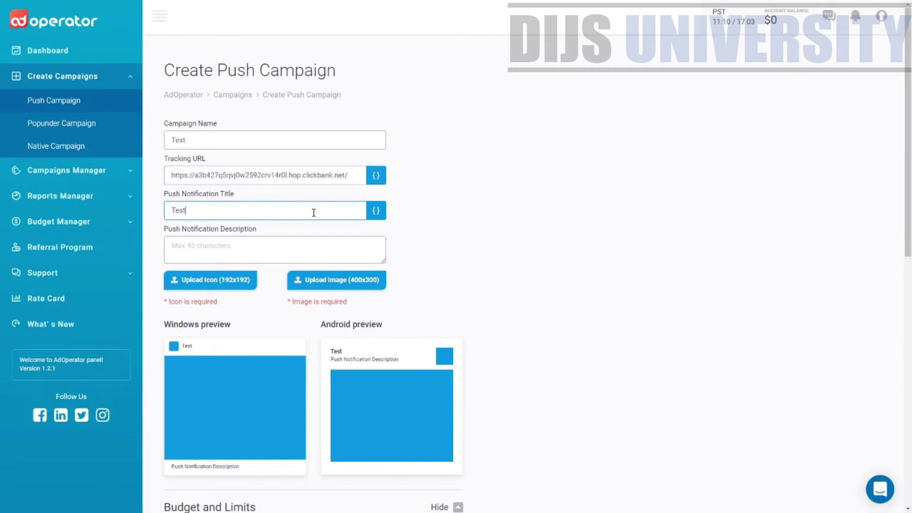
key("Tab")
type("Te")
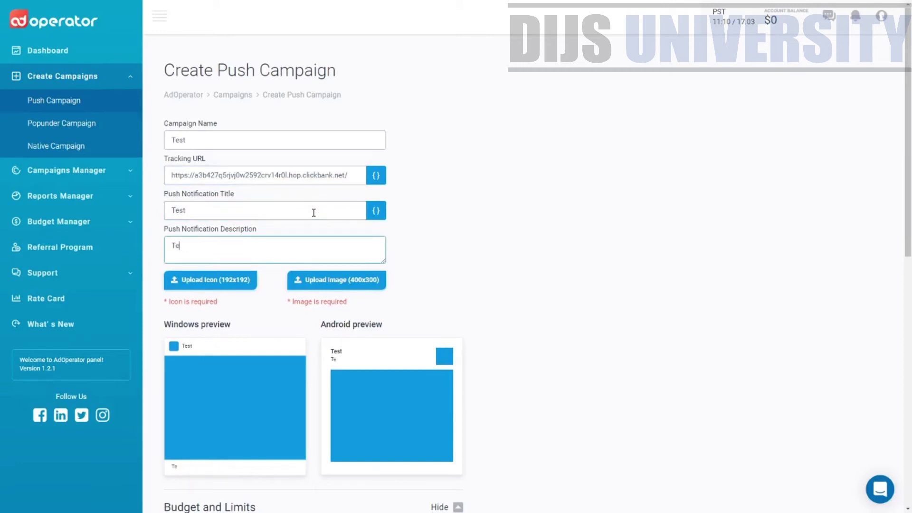
type("st 12345678910")
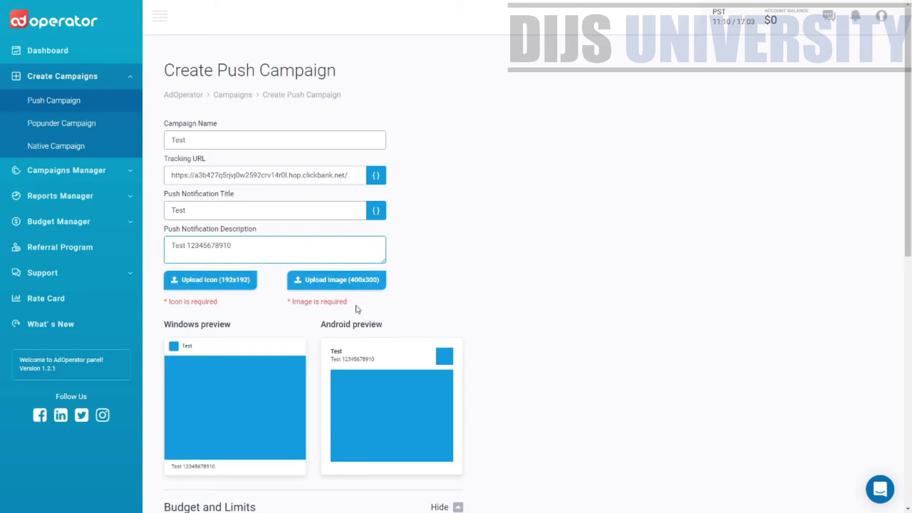
Try uploading the icon and image, dismissing the 192x192 px and 400x300 px size errors.
left_click(240, 281)
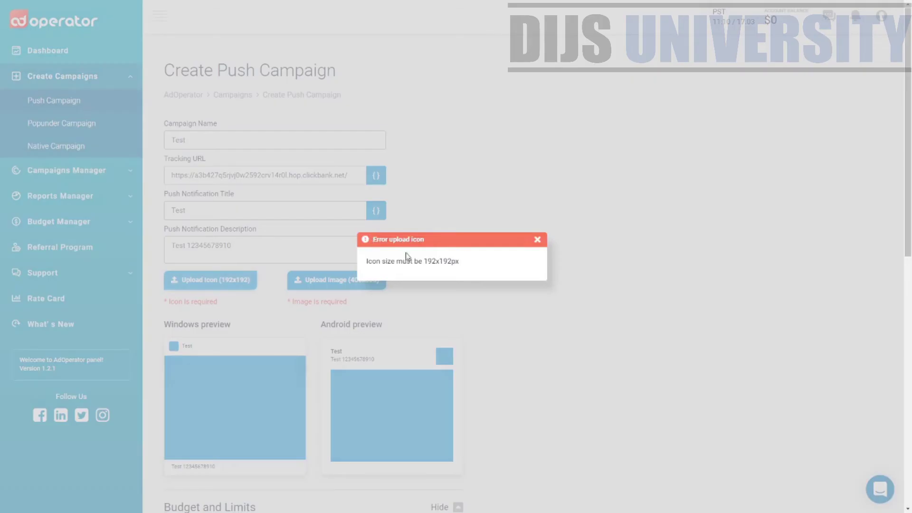
left_click(537, 241)
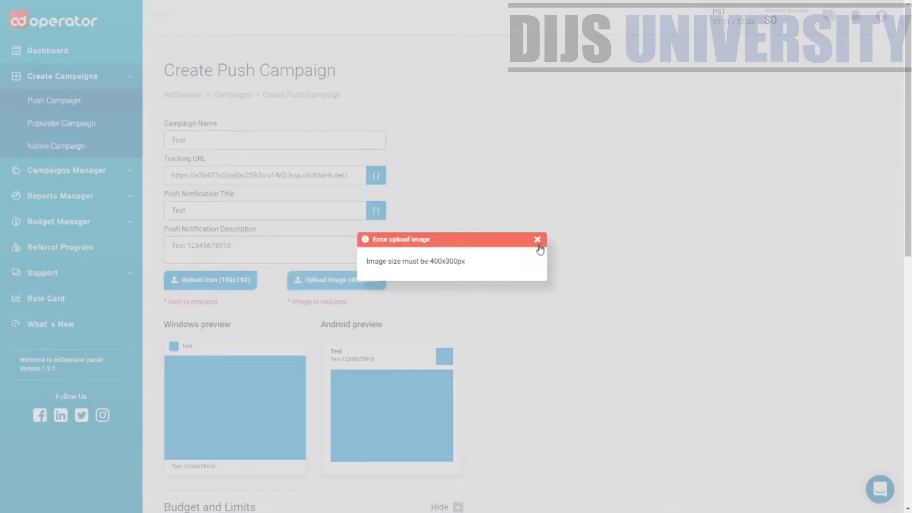
left_click(538, 240)
left_click_drag(351, 305, 193, 302)
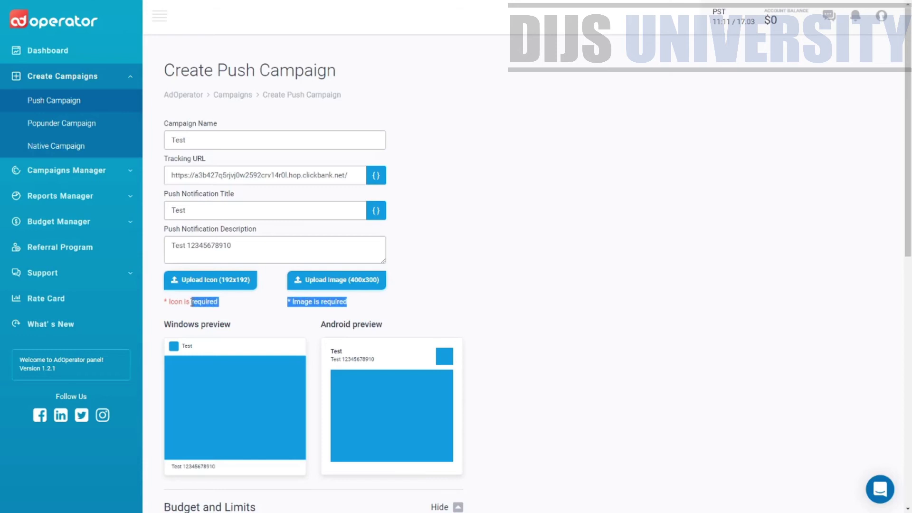
left_click(251, 307)
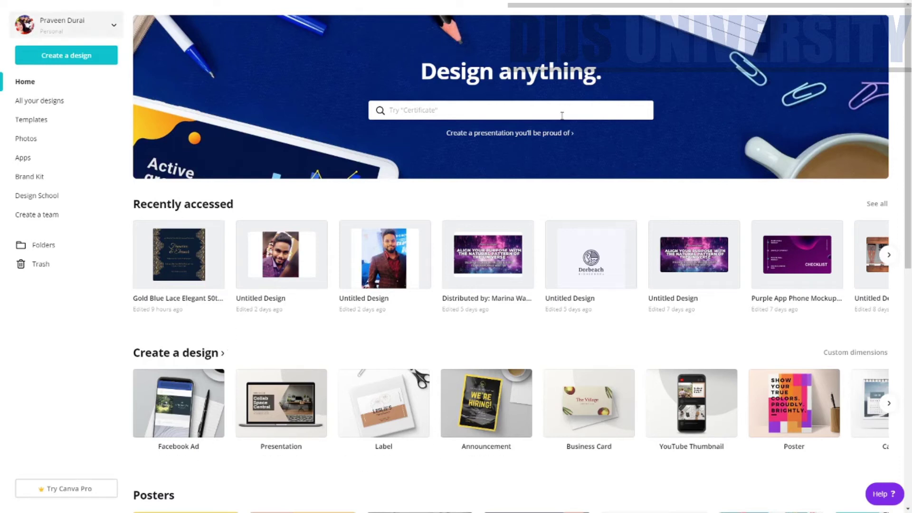
Create a Canva design with custom 192 × 192 px dimensions.
left_click(90, 56)
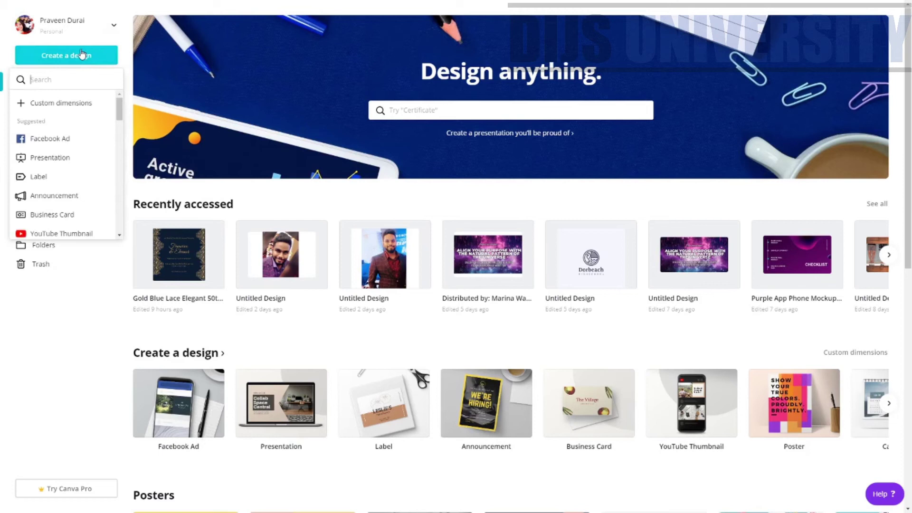
left_click(83, 105)
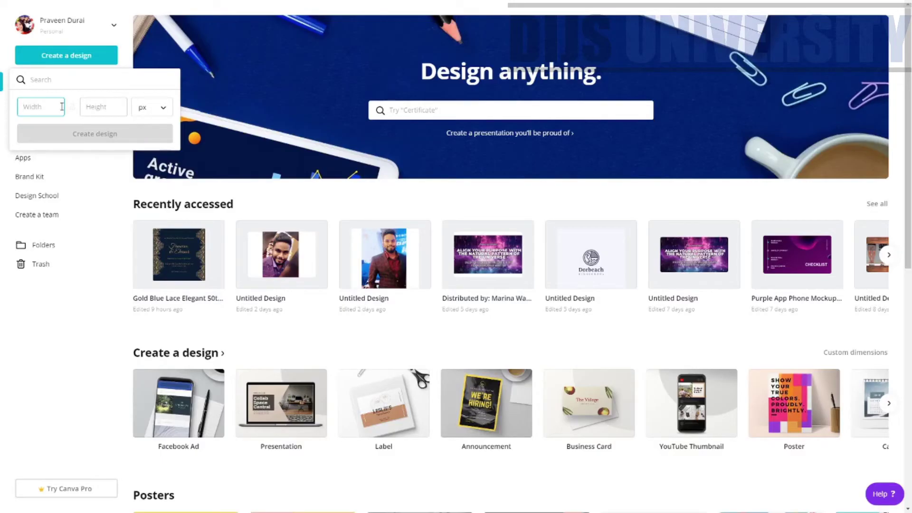
type("192")
key("Tab")
type("191")
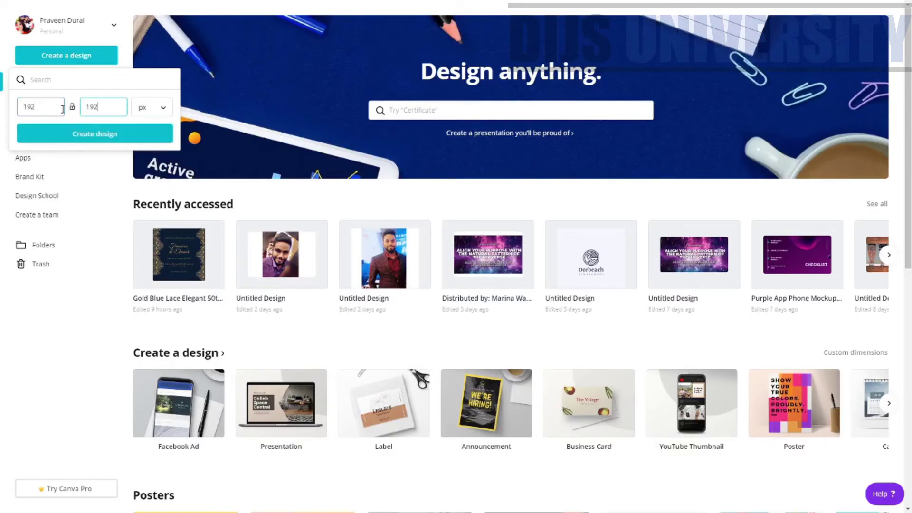
left_click(153, 133)
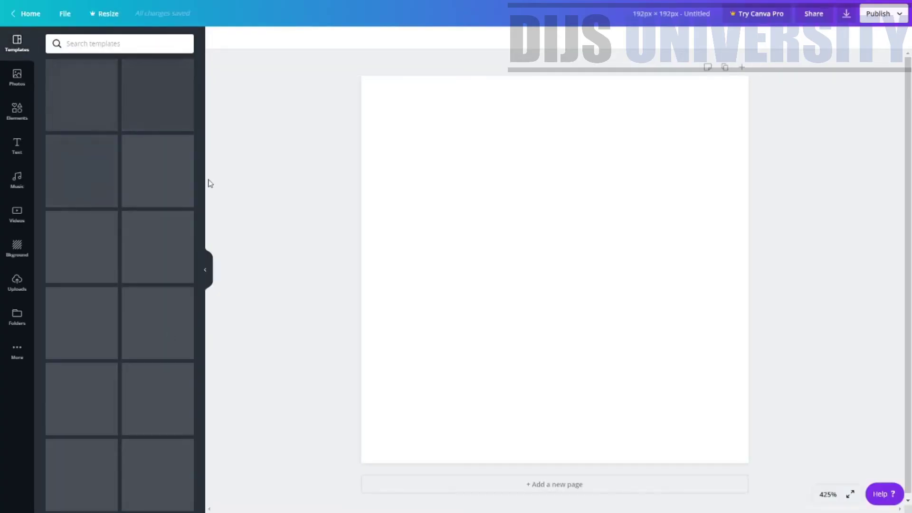
Place an uploaded portrait photo on the 192 × 192 px page and download it as PNG.
left_click(17, 283)
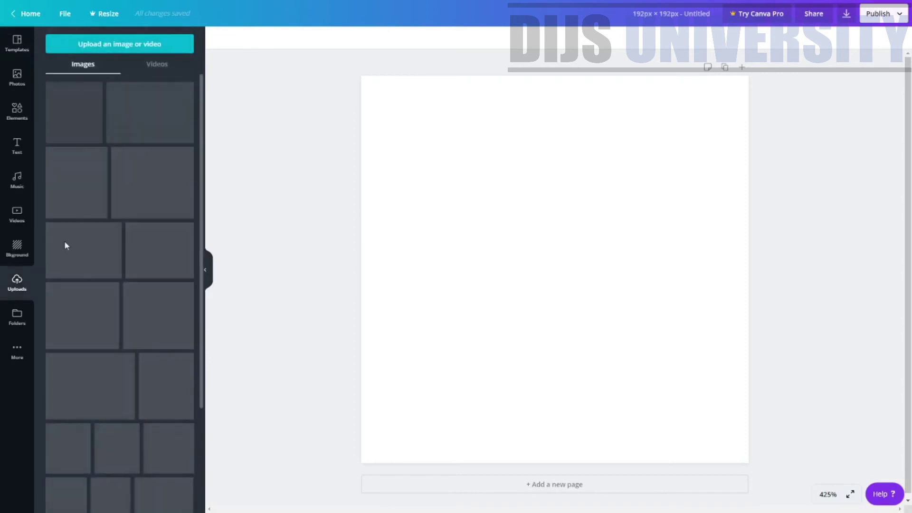
left_click_drag(93, 112, 413, 106)
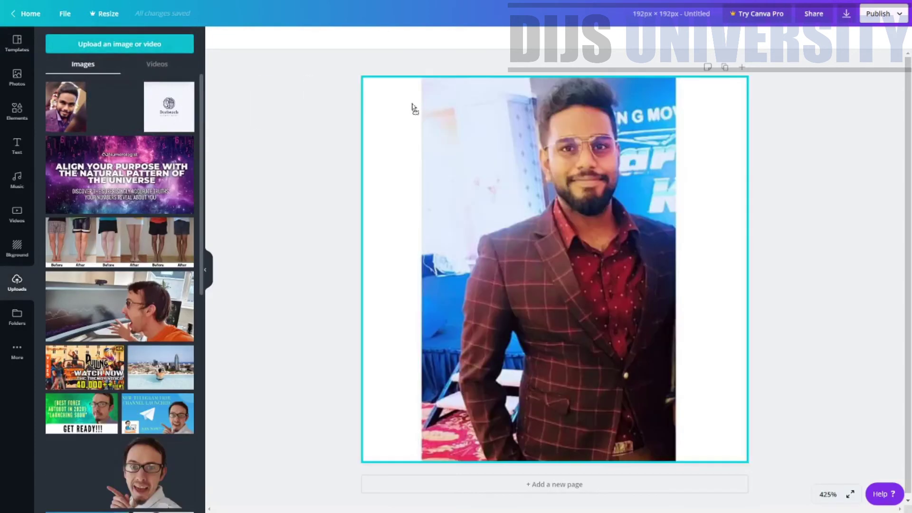
left_click(846, 13)
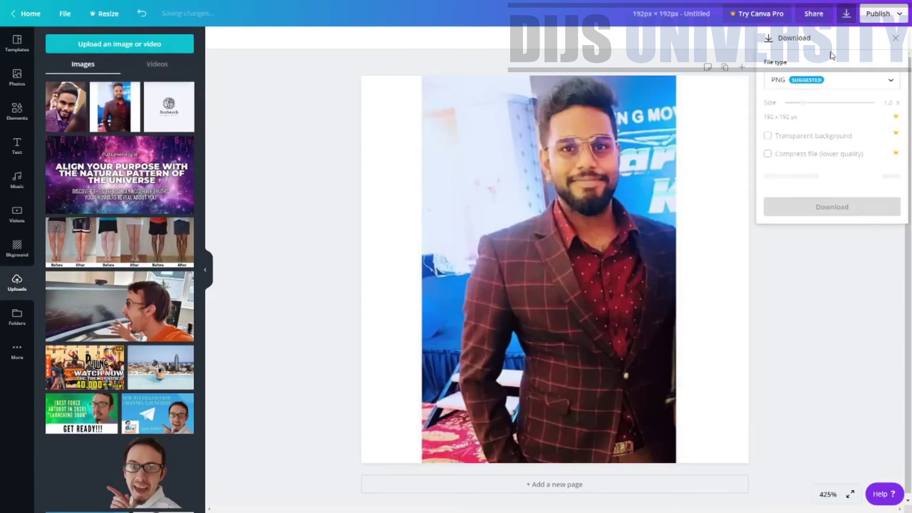
left_click(828, 191)
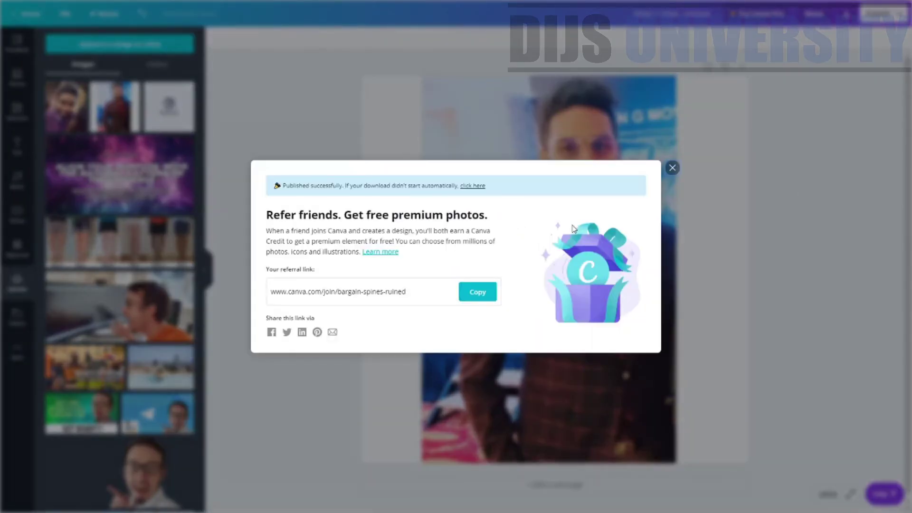
left_click(673, 156)
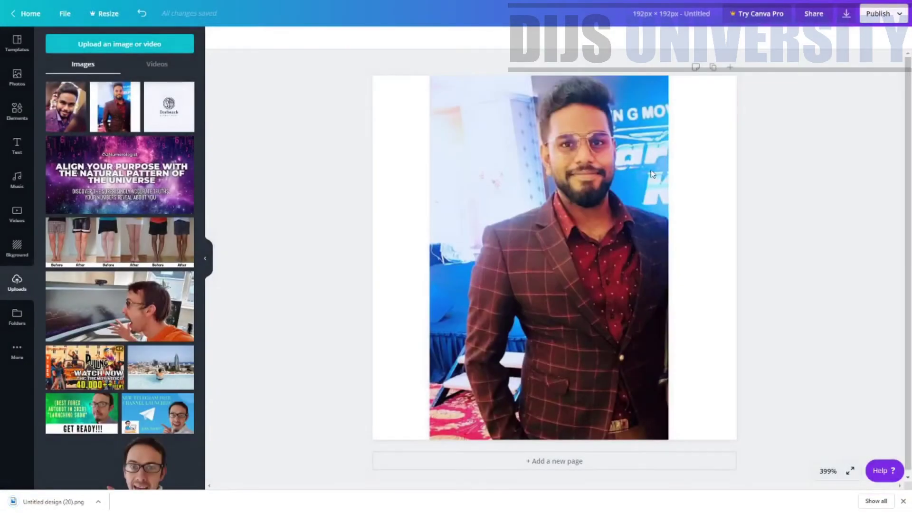
key("ctrl+Tab")
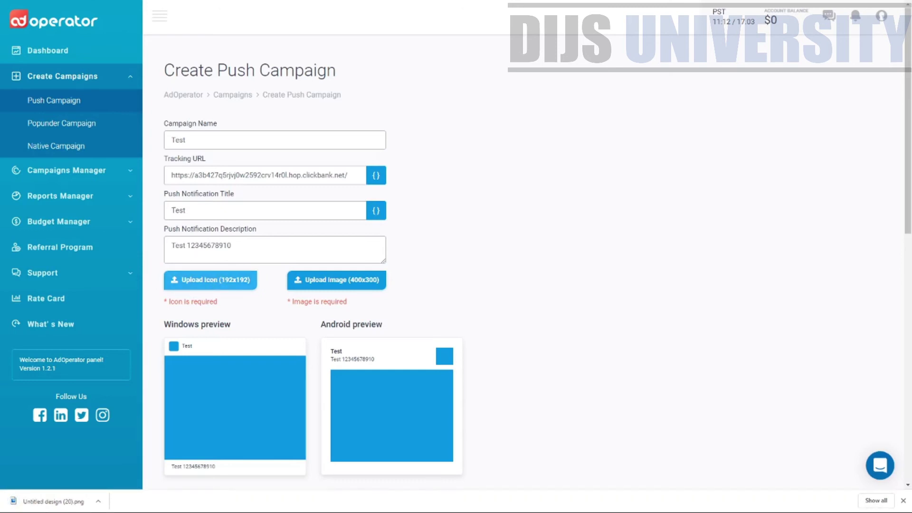
Attach the icon PNG to Upload Icon (192x192) so it shows in the Windows and Android previews.
left_click_drag(54, 501, 211, 280)
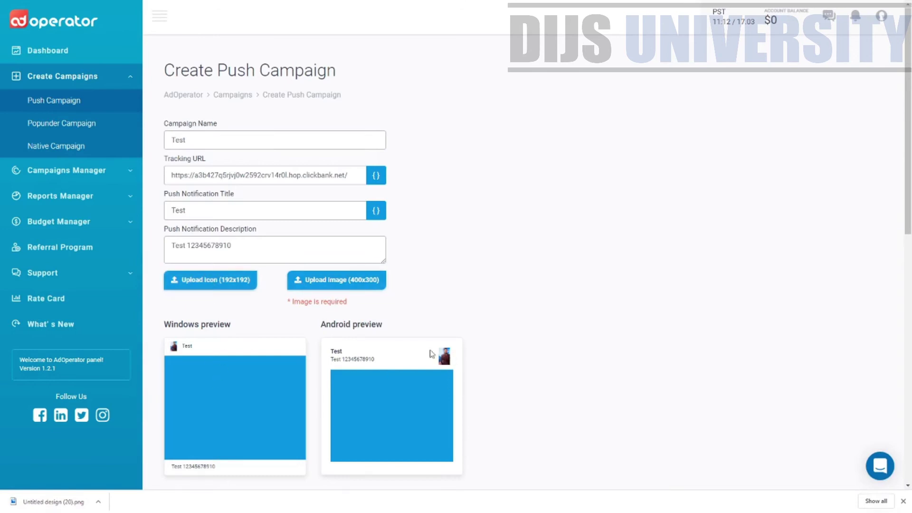
left_click_drag(373, 326, 304, 327)
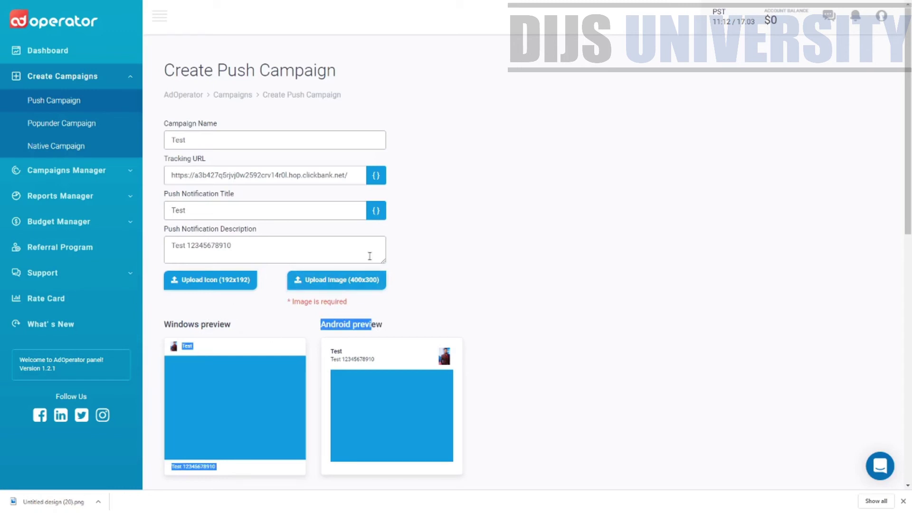
left_click(117, 334)
left_click(361, 312)
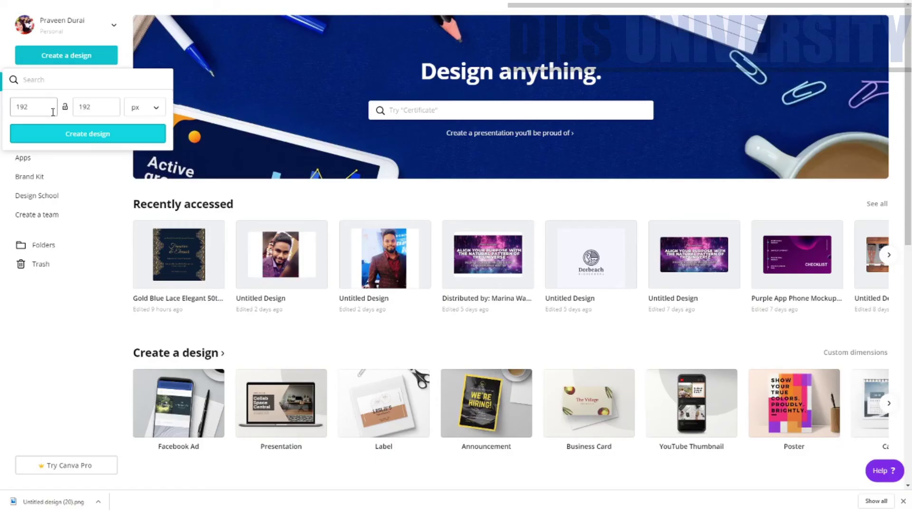
double_click(15, 107)
Create a new Canva design with a custom size of 400 × 300 px.
type("400")
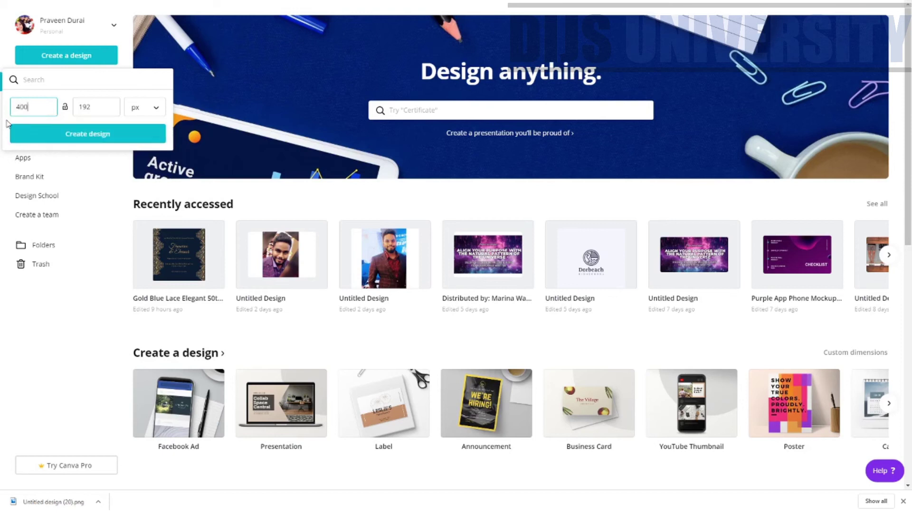
key("Tab")
type("300")
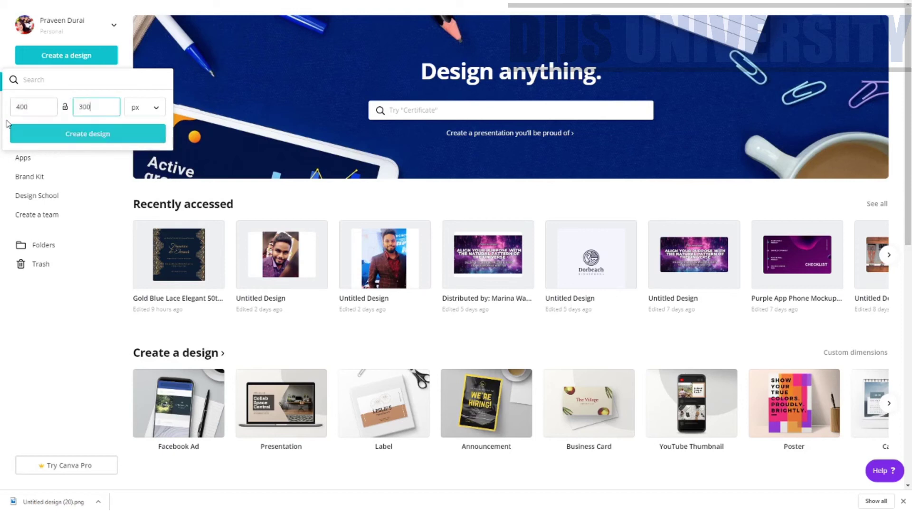
left_click(74, 135)
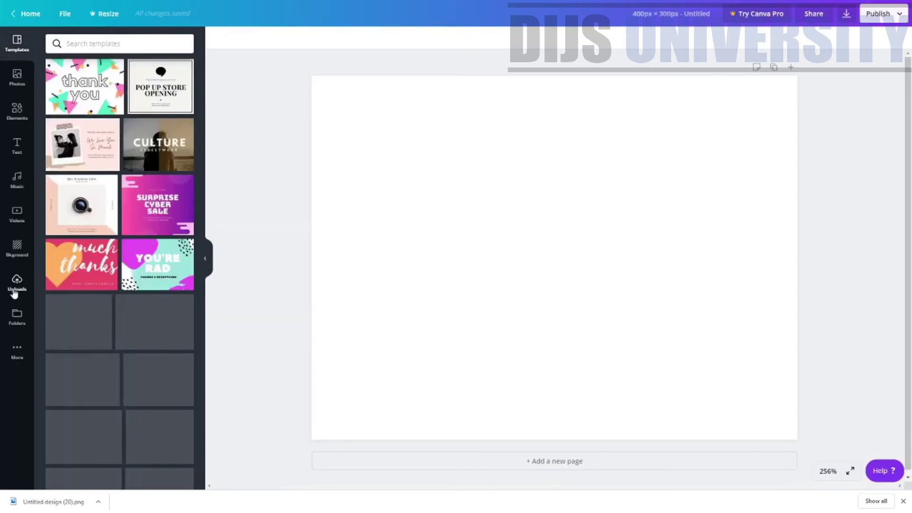
Place the uploaded portrait photo on the page and enlarge it to fill the height.
left_click(16, 290)
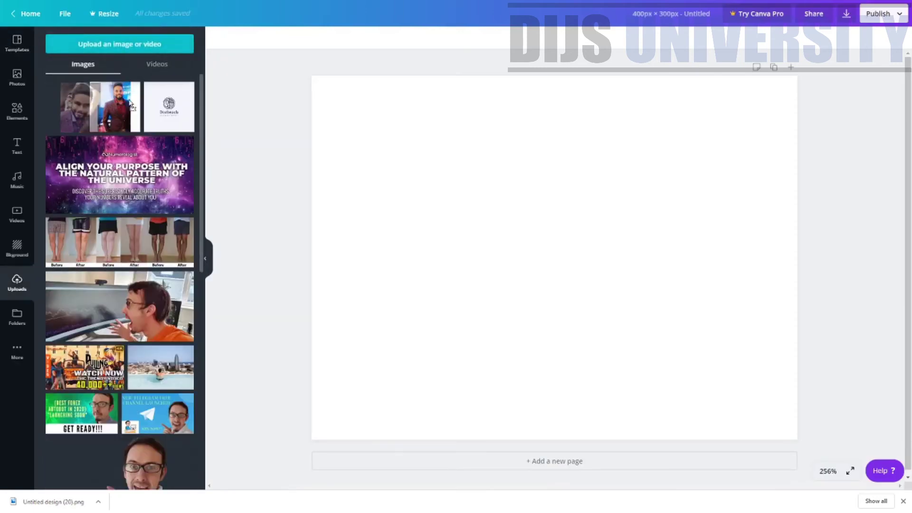
left_click_drag(133, 106, 460, 99)
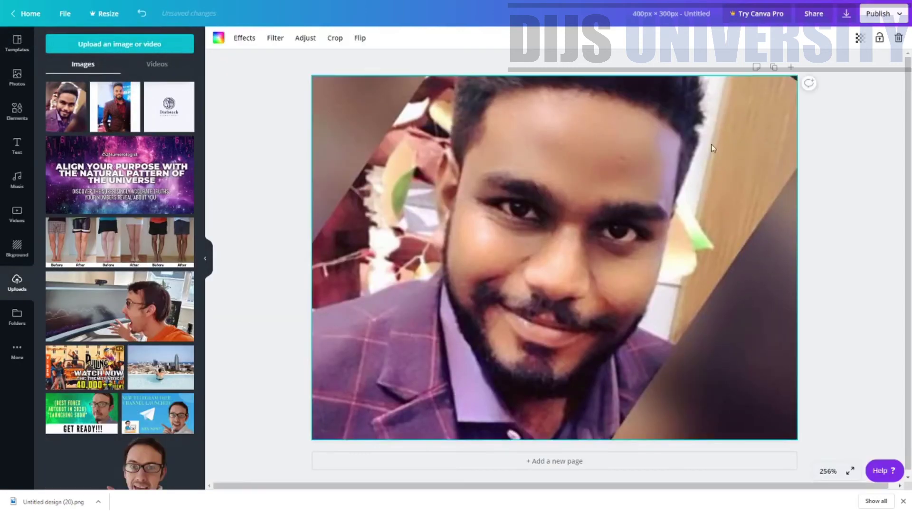
left_click_drag(320, 240, 455, 135)
left_click_drag(662, 114, 690, 76)
left_click_drag(426, 405, 399, 440)
Download the 400 × 300 design as a PNG image.
left_click(847, 14)
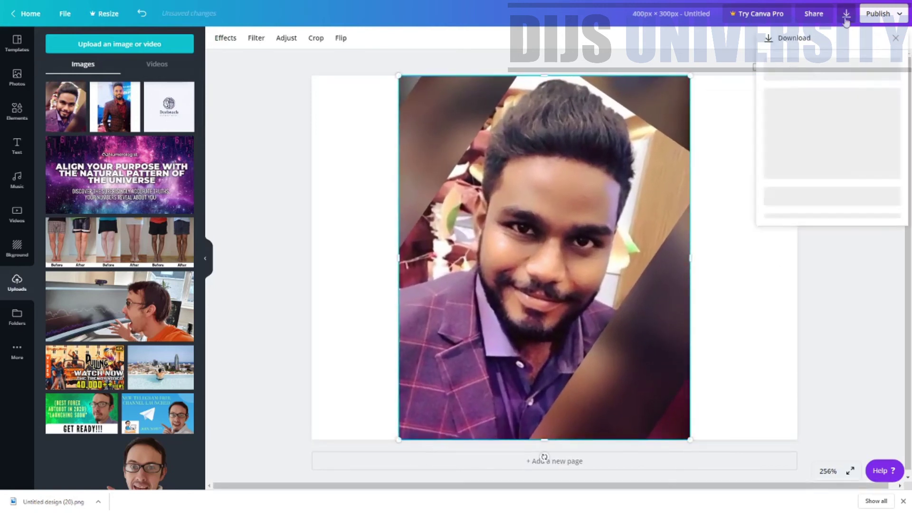
left_click(842, 183)
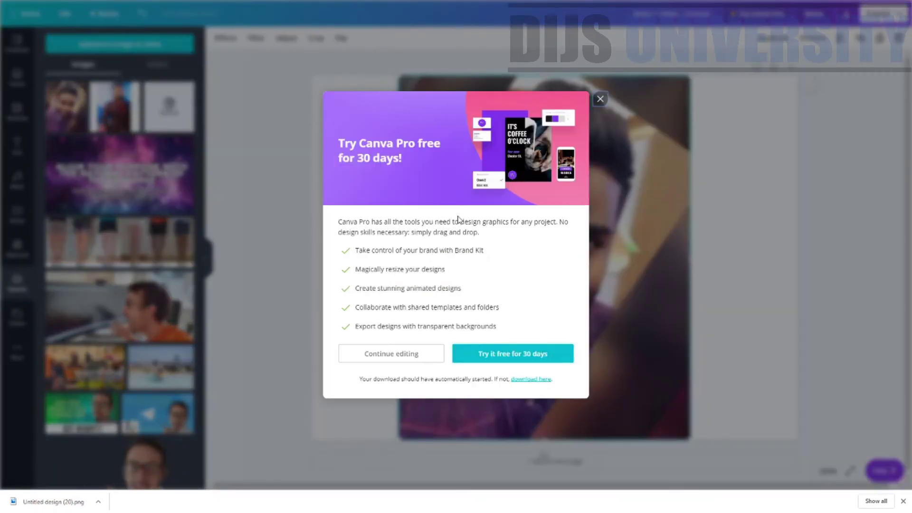
key("ctrl+Tab")
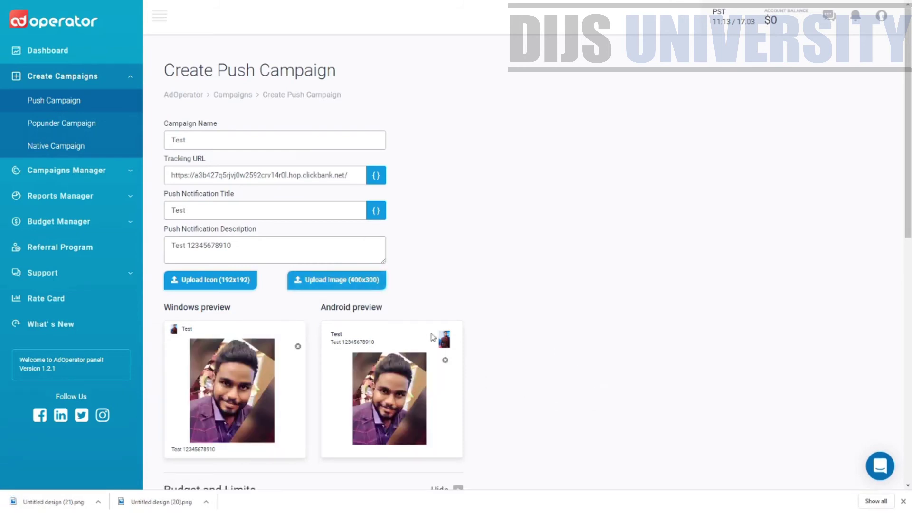
Attach the 400×300 portrait PNG as the main image and scroll down to Budget and Limits.
left_click_drag(232, 310, 164, 307)
scroll(631, 303, "down", 3)
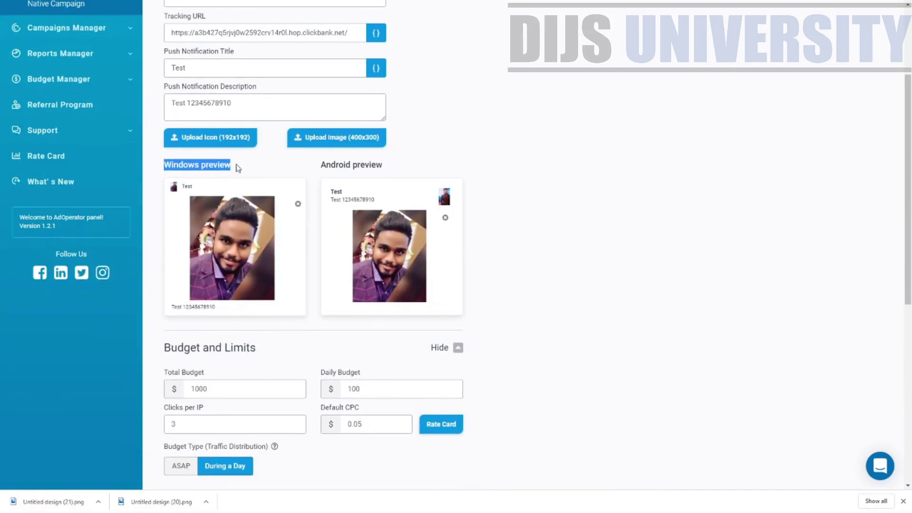
left_click_drag(318, 165, 415, 171)
scroll(414, 171, "up", 1)
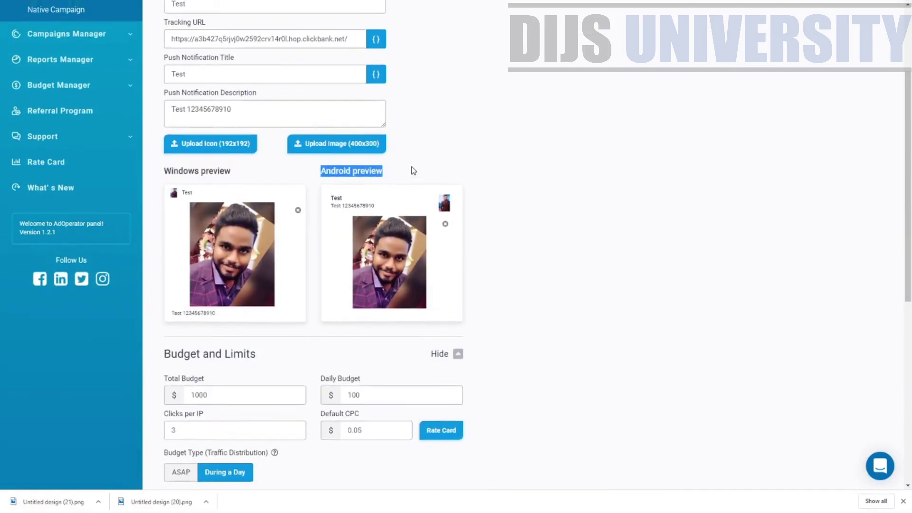
scroll(413, 171, "up", 2)
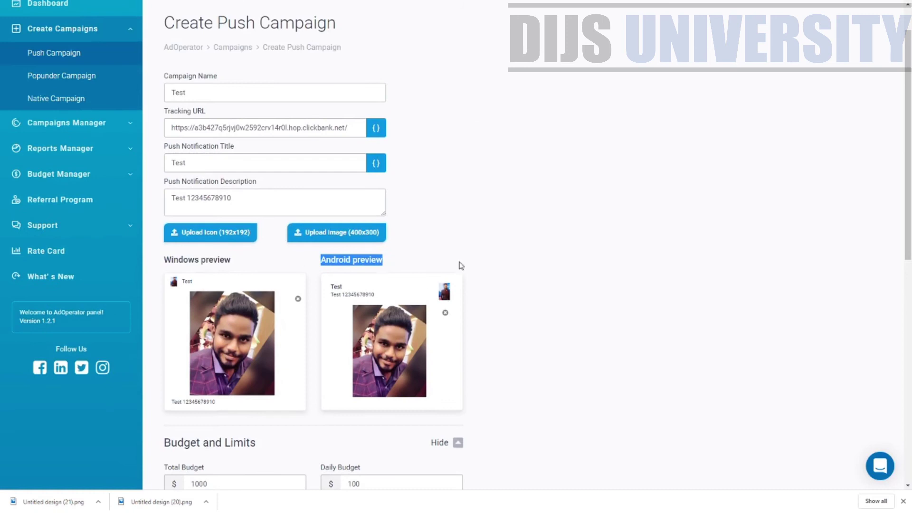
left_click(424, 273)
scroll(431, 265, "down", 2)
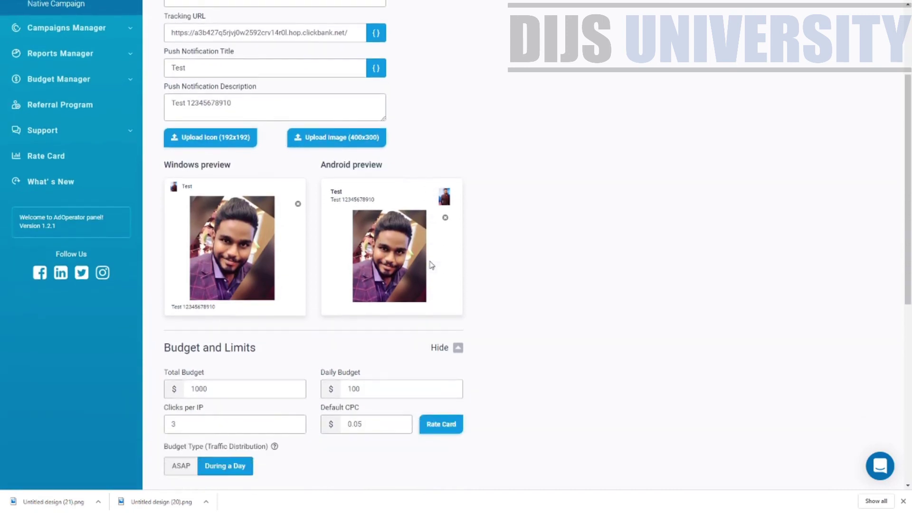
scroll(431, 265, "down", 3)
scroll(397, 238, "down", 1)
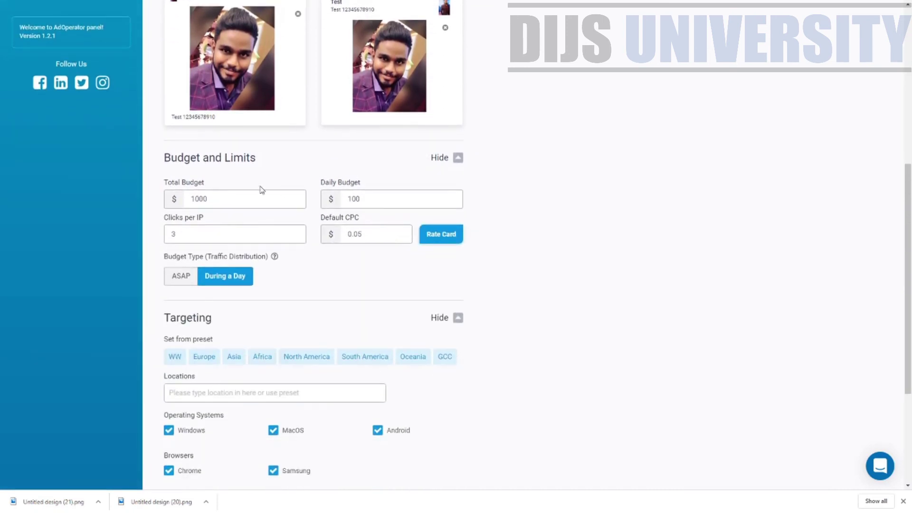
scroll(256, 216, "down", 4)
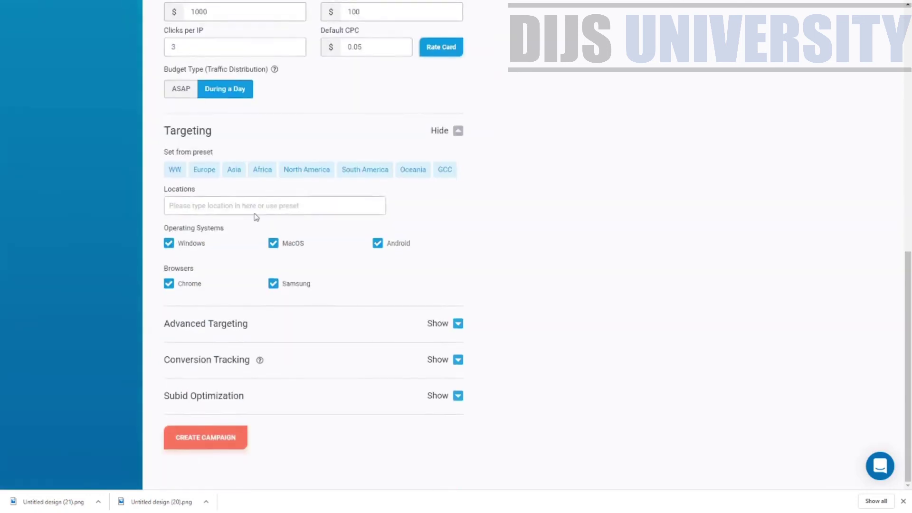
scroll(247, 200, "up", 4)
Reduce the Total Budget from $1000 to $100 and the Daily Budget to $10.
left_click(236, 205)
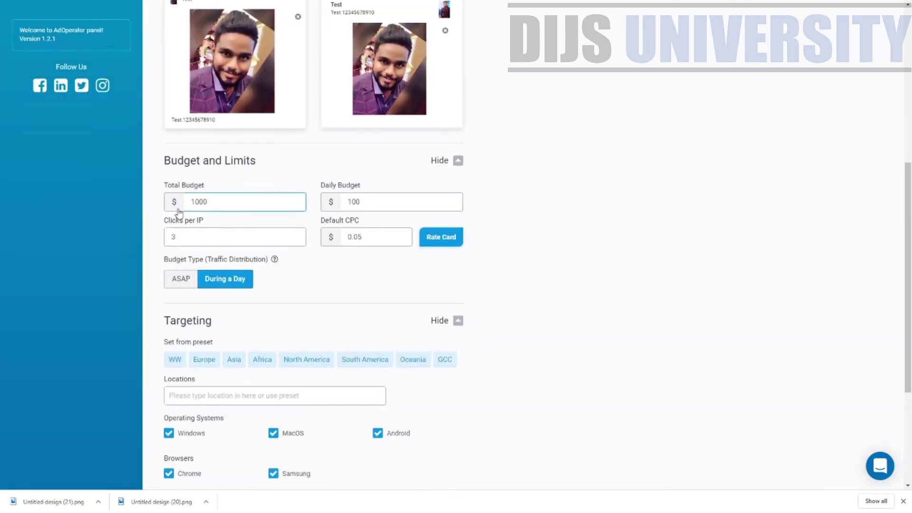
key("BackSpace")
left_click(435, 198)
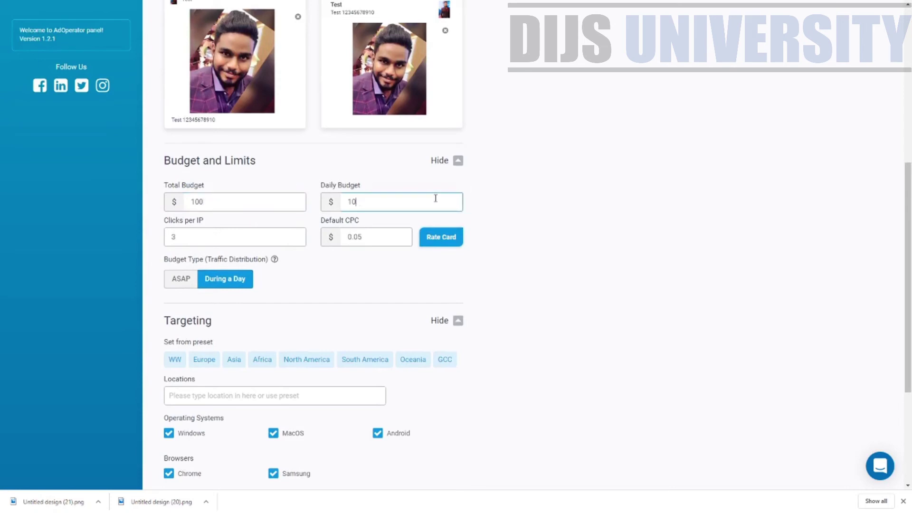
Re-enter 3 as the Clicks per IP value.
left_click(199, 238)
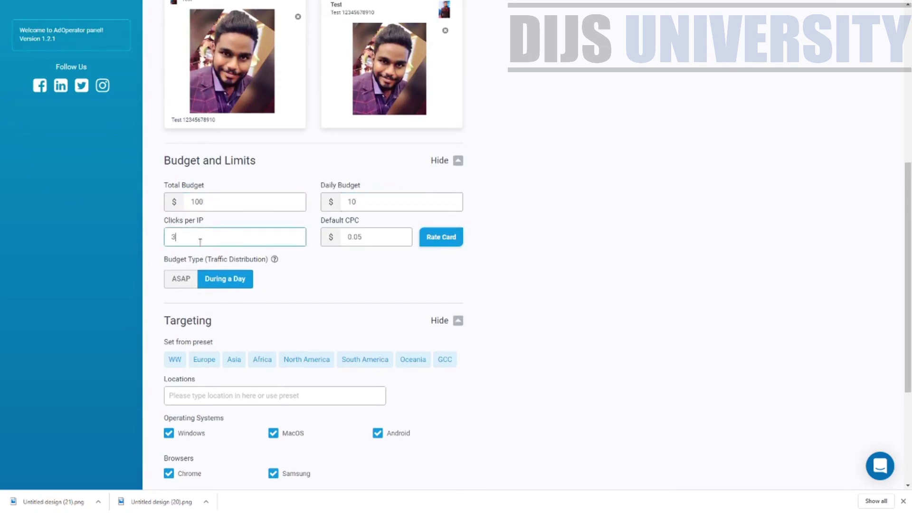
key("BackSpace")
type("1")
left_click(180, 222)
left_click(204, 224)
key("BackSpace")
type("3")
key("BackSpace")
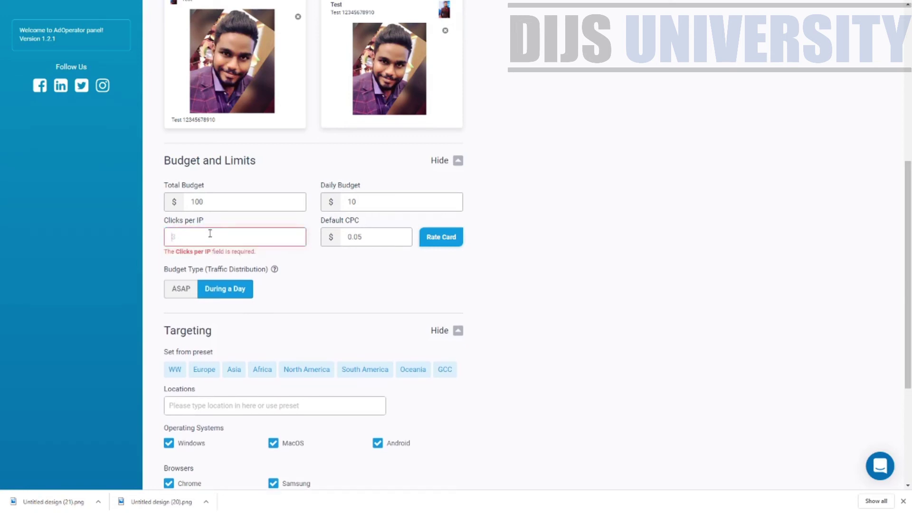
type("3")
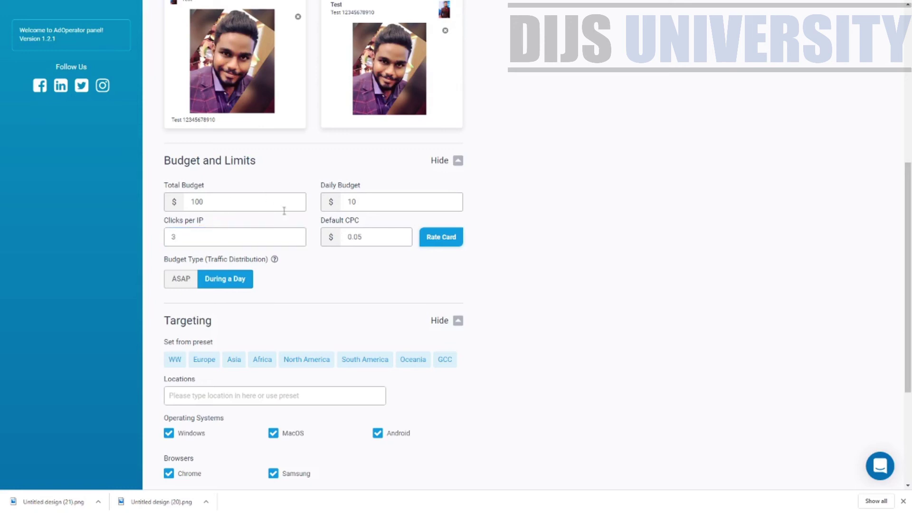
Change the Default CPC from $0.05 to $0.02.
left_click(209, 226)
left_click(331, 224)
left_click(376, 243)
key("BackSpace")
type("2")
left_click(232, 260)
Keep the budget distribution on During a Day.
left_click(238, 284)
scroll(347, 361, "down", 3)
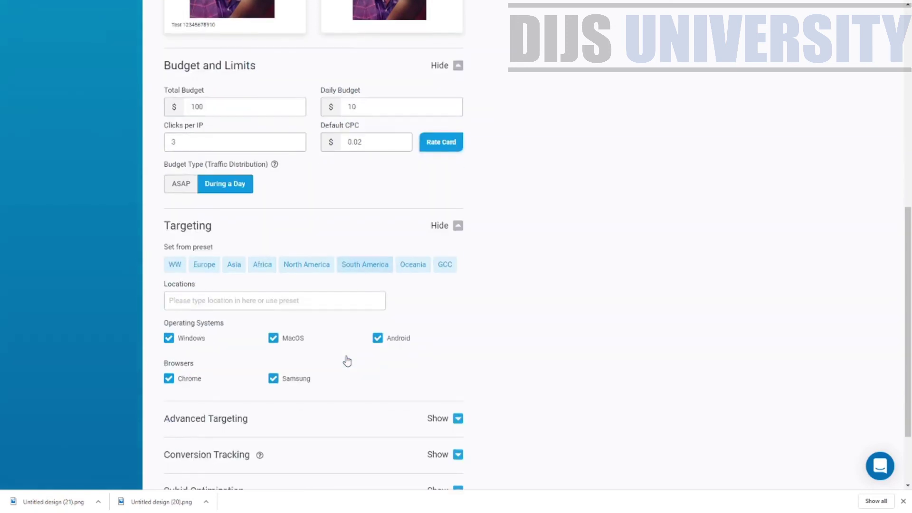
scroll(379, 322, "down", 1)
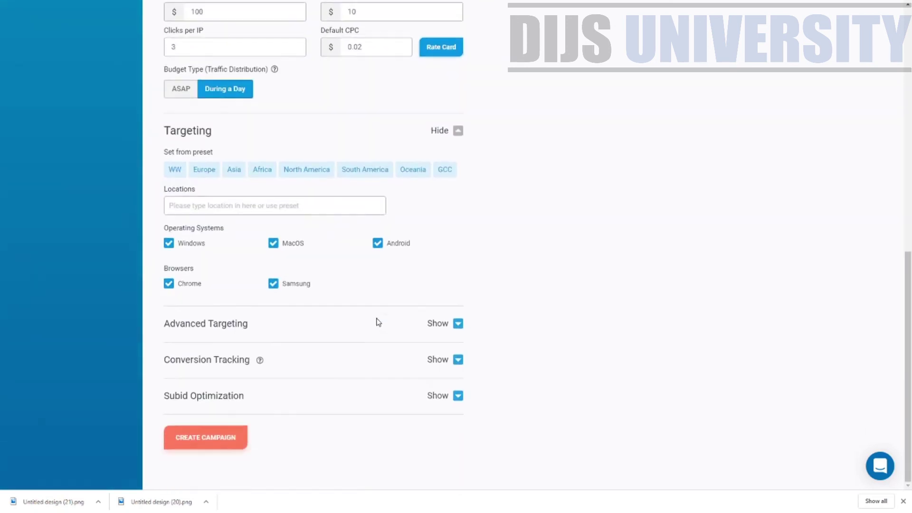
Add Malaysia as the only target location, keeping Windows ticked under Operating Systems.
left_click(188, 202)
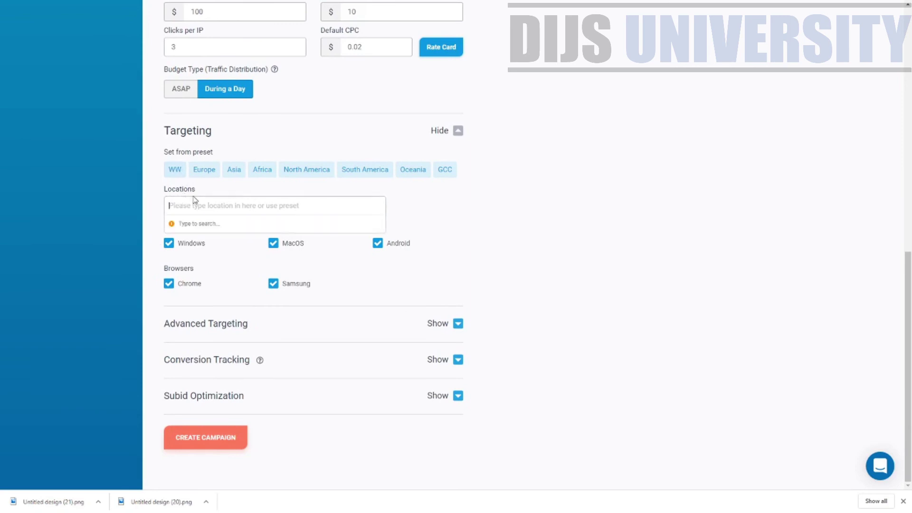
type("Mal")
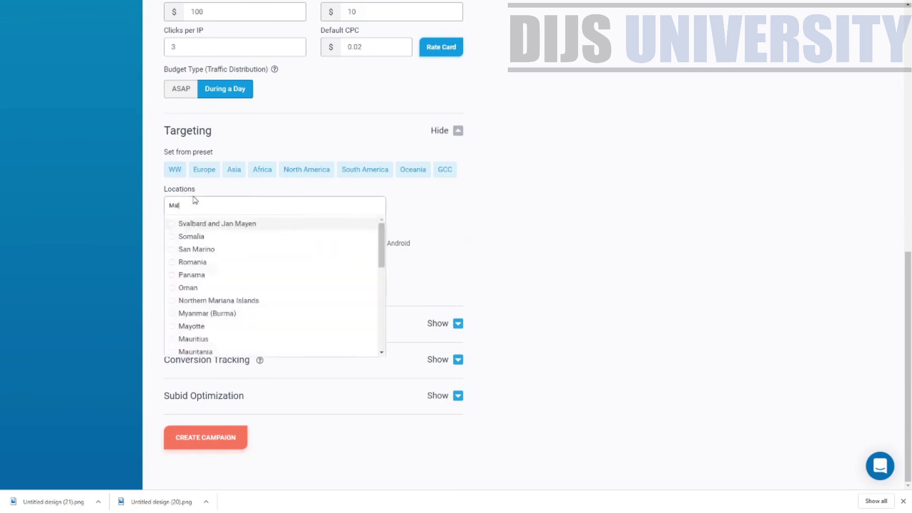
type("aysia")
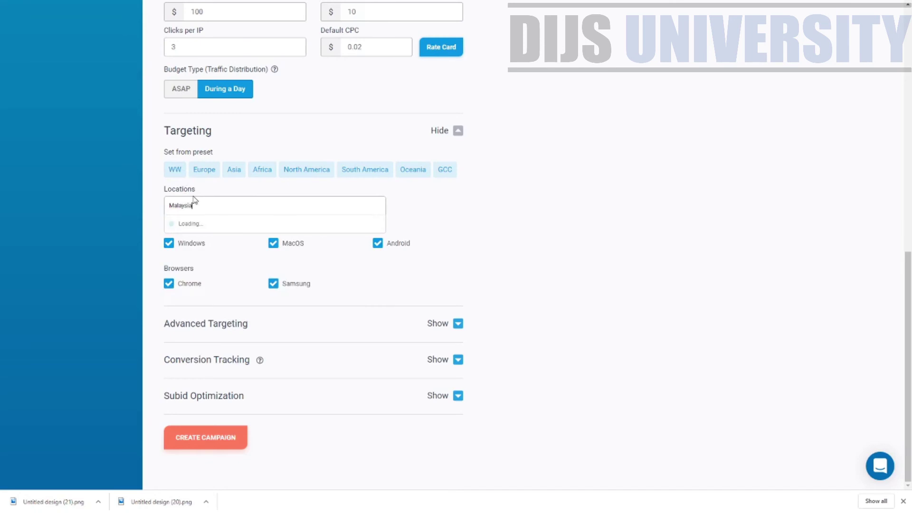
key("Return")
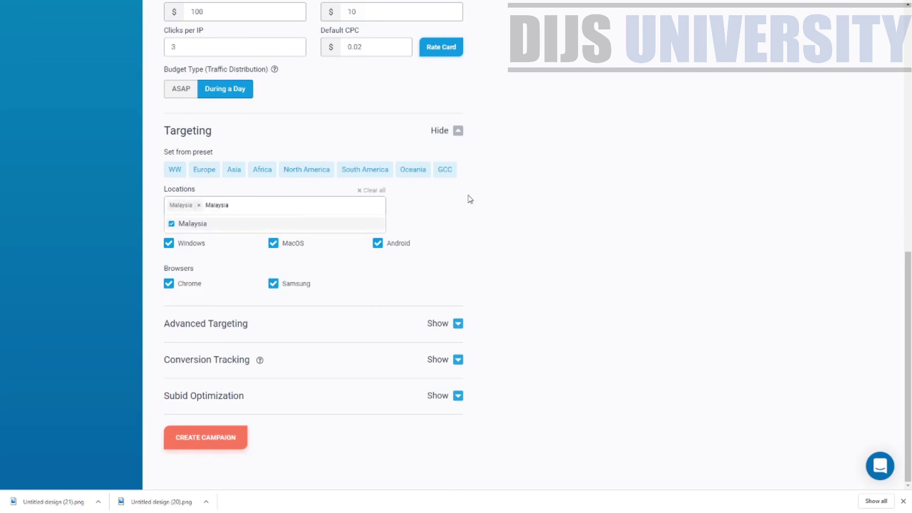
left_click(417, 223)
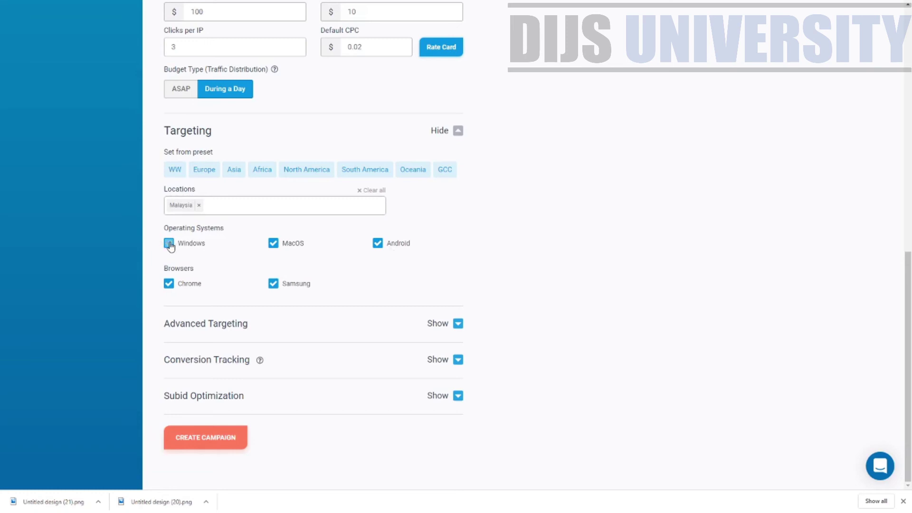
left_click(169, 242)
left_click(169, 243)
Expand Advanced Targeting and add Kuala Selangor as the target city, leaving carriers unchanged.
left_click(458, 325)
scroll(270, 292, "down", 2)
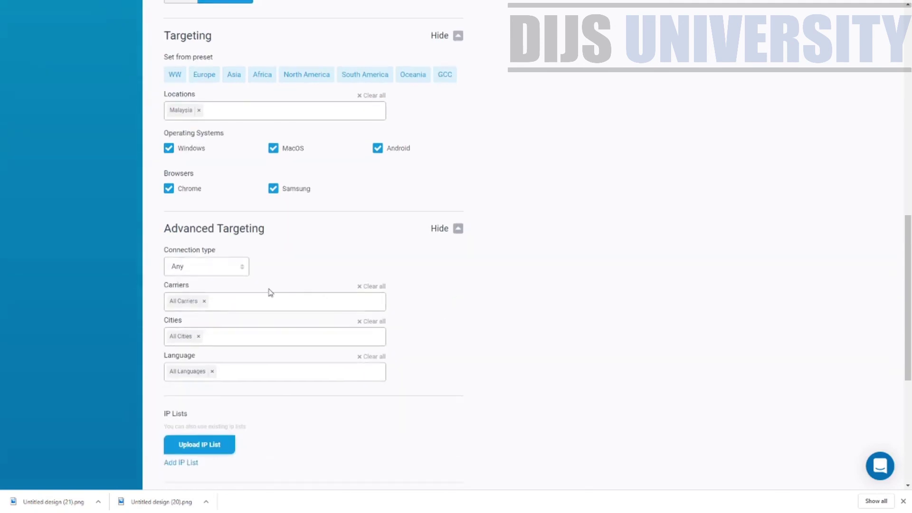
left_click(239, 268)
left_click(244, 306)
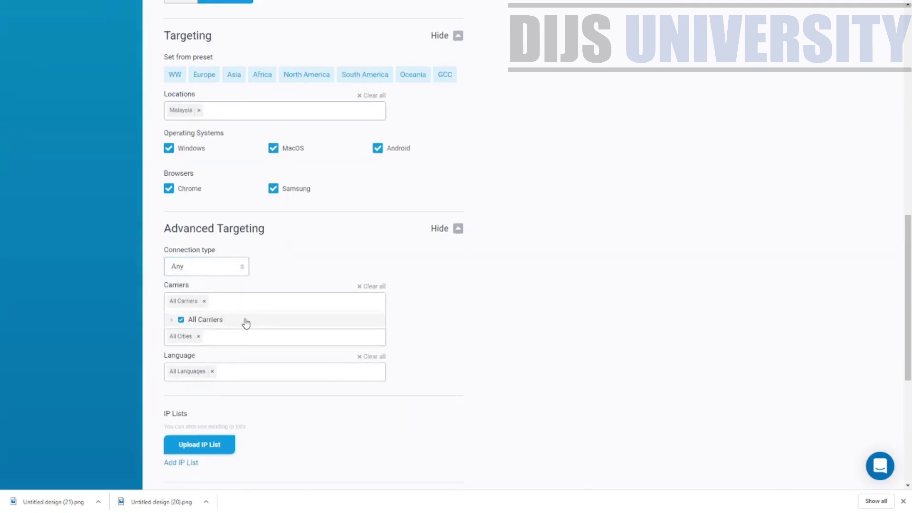
left_click(285, 343)
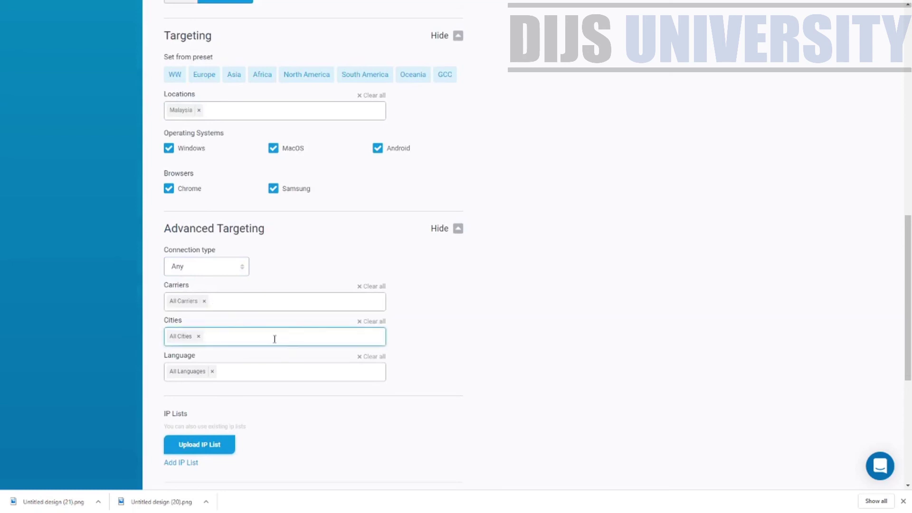
left_click(275, 339)
type("selan")
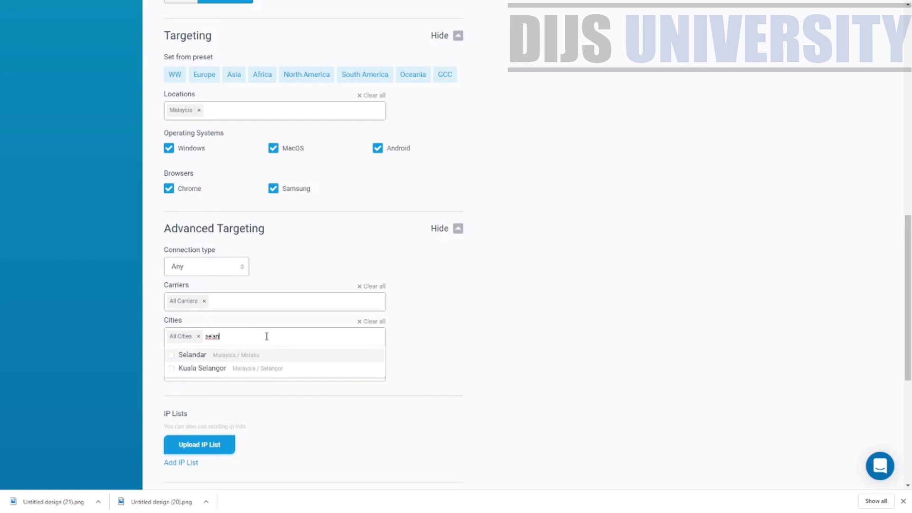
type("g")
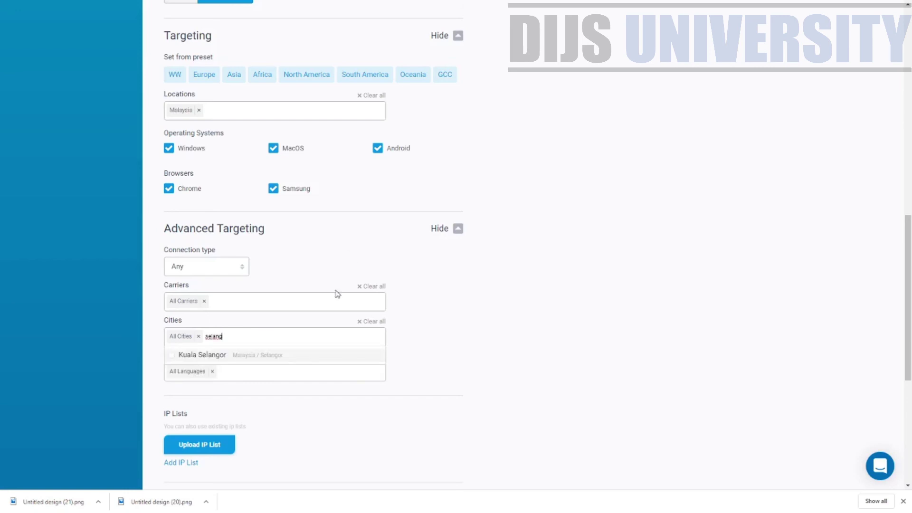
left_click(274, 355)
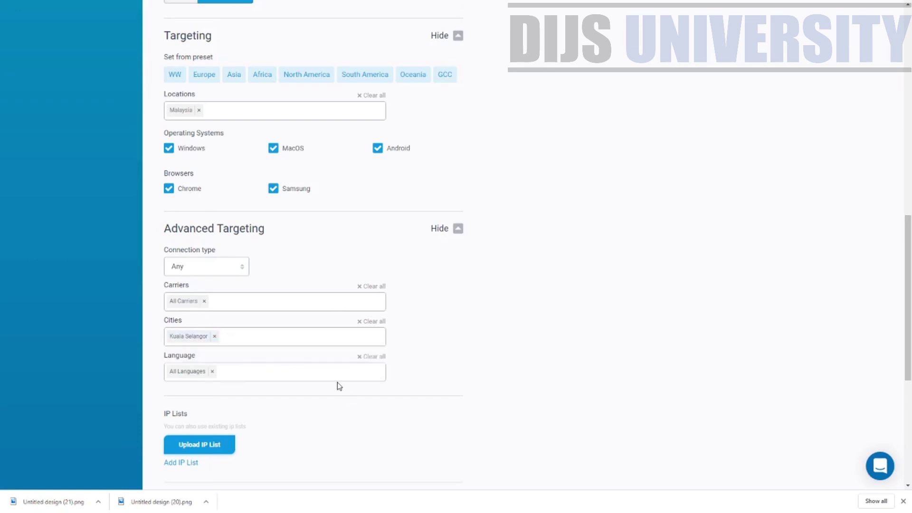
Search Languages for 'english' and 'tam', then leave the setting on All Languages.
left_click(323, 372)
type("engl")
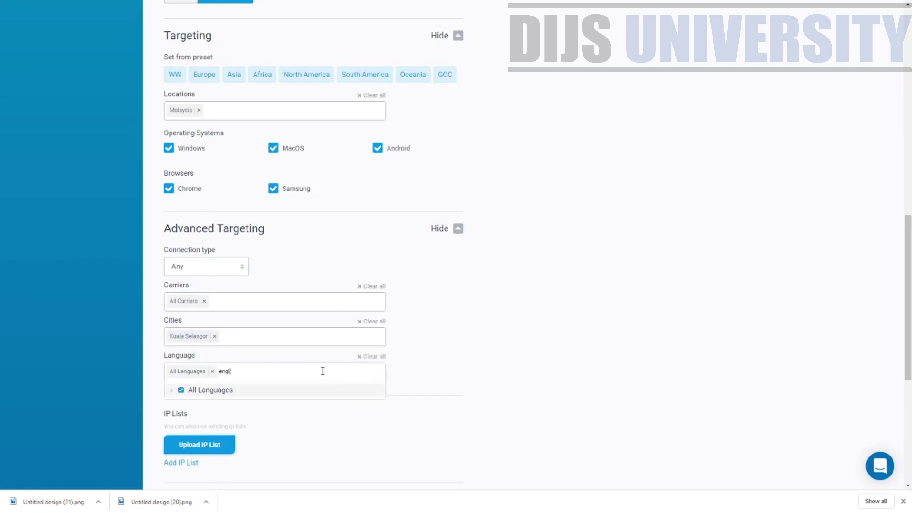
type("ish")
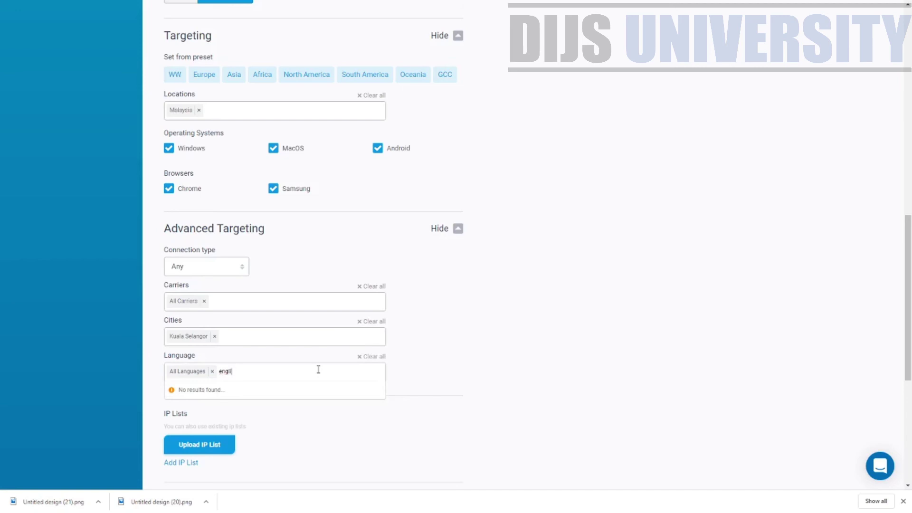
key("BackSpace")
key("BackSpace")
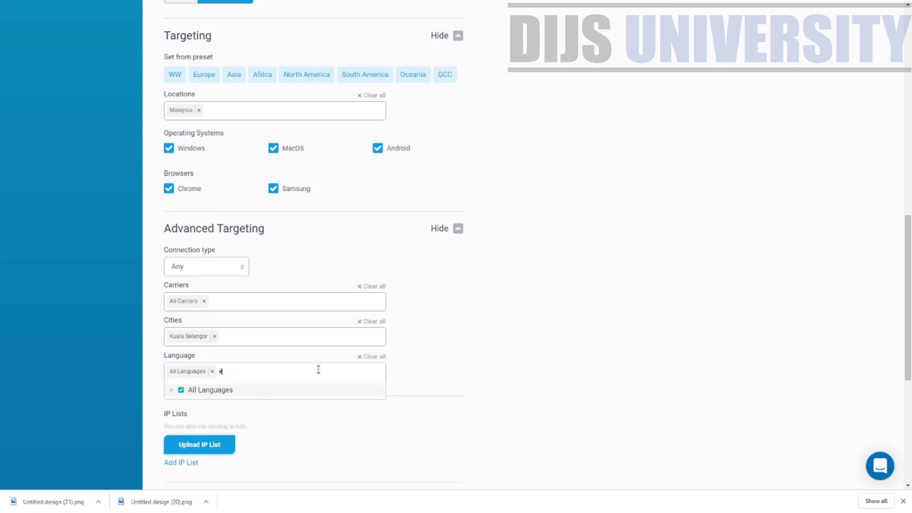
type("ng")
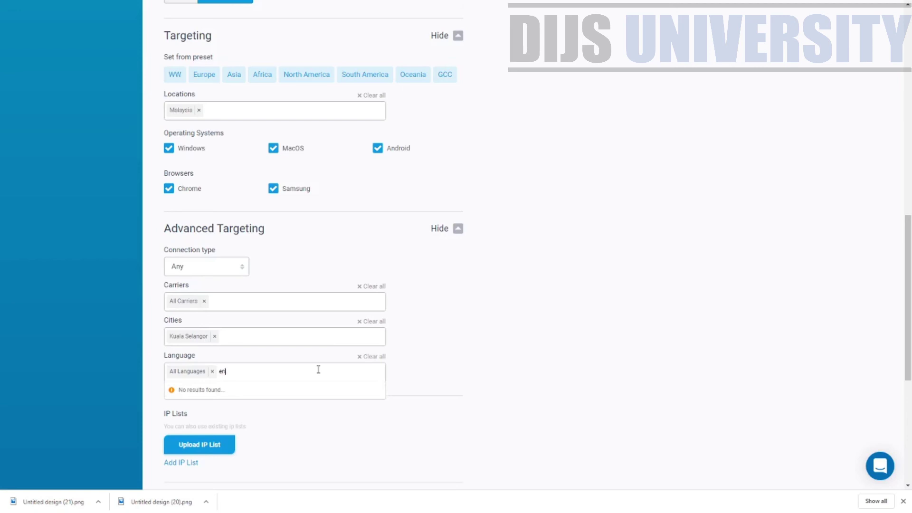
key("BackSpace")
key("BackSpace")
type("tam")
key("BackSpace")
key("BackSpace")
key("BackSpace")
key("BackSpace")
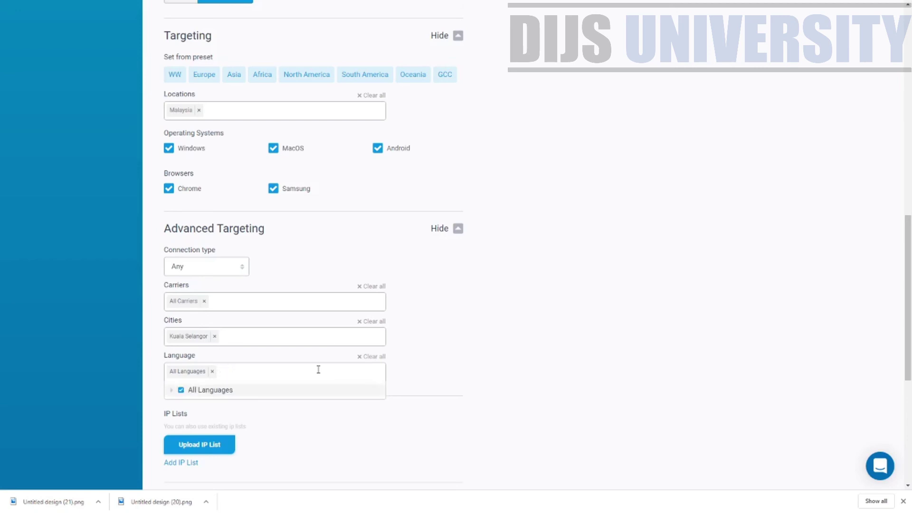
left_click(563, 270)
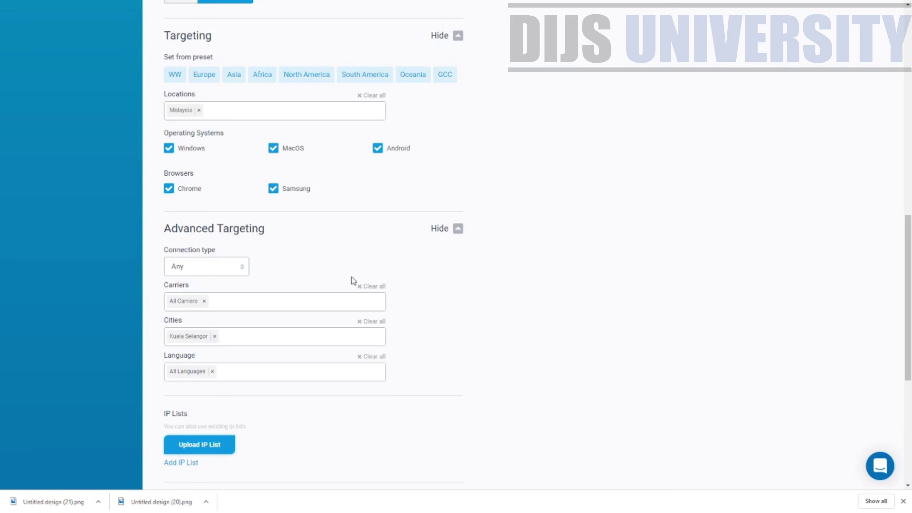
scroll(230, 387, "down", 3)
scroll(471, 340, "up", 6)
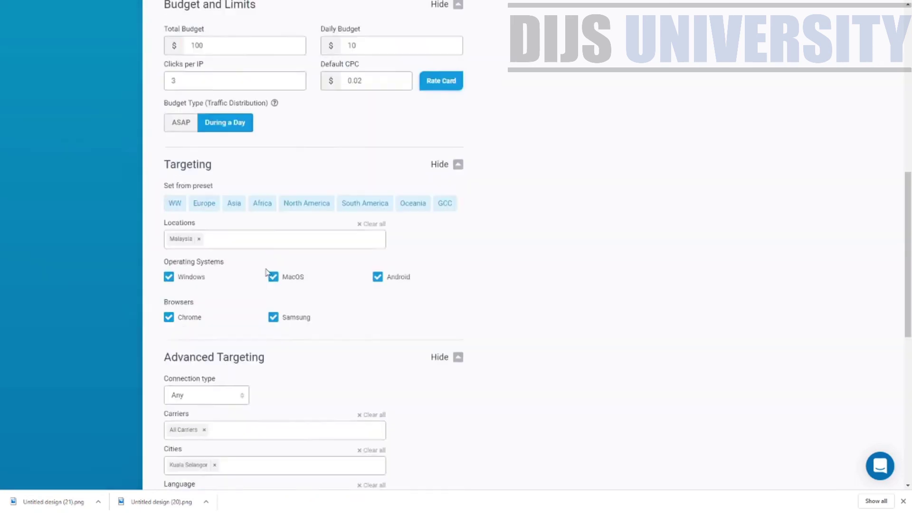
scroll(371, 432, "down", 4)
scroll(356, 413, "up", 1)
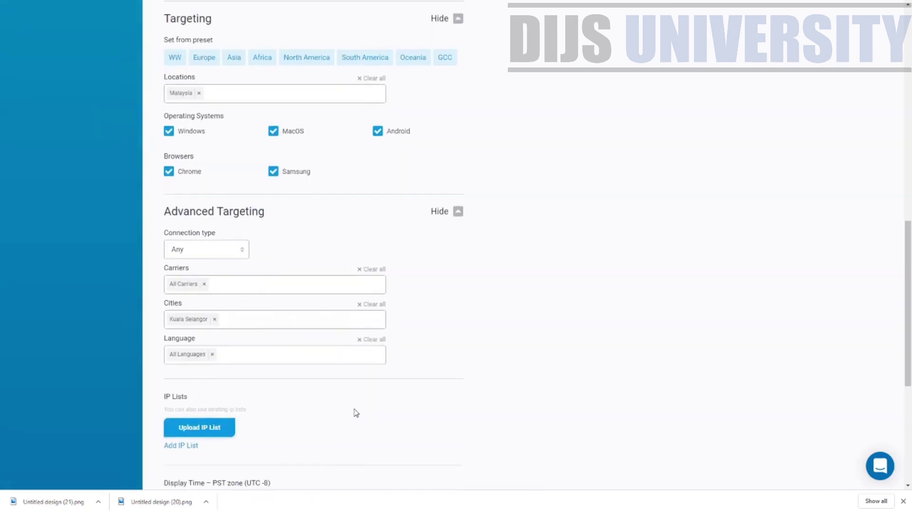
scroll(357, 413, "up", 1)
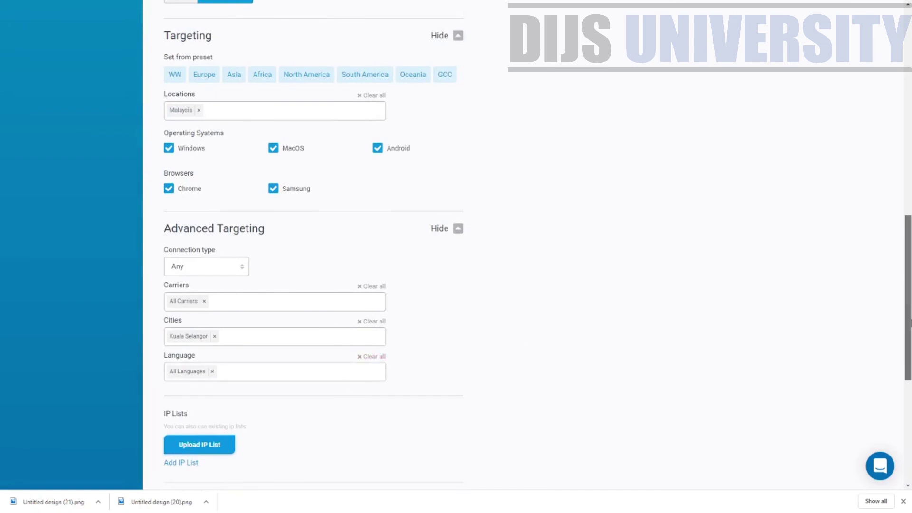
scroll(911, 282, "up", 3)
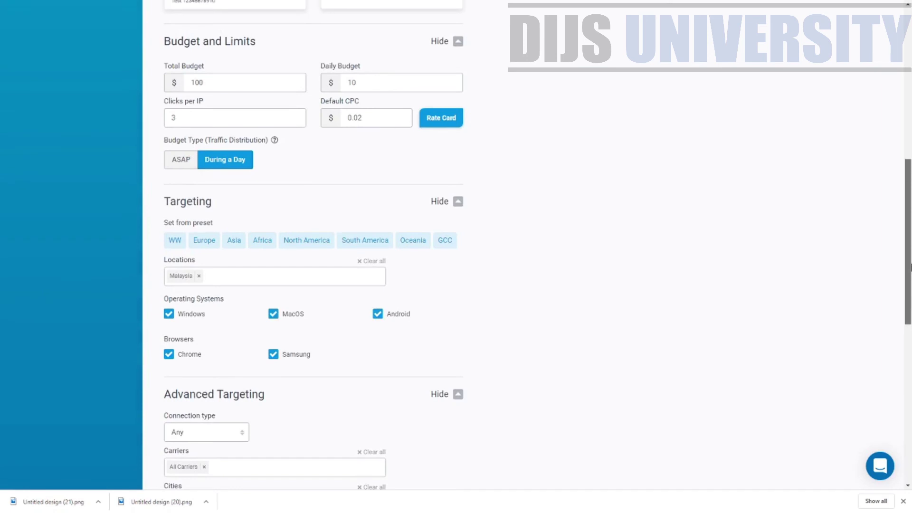
left_click_drag(910, 269, 911, 278)
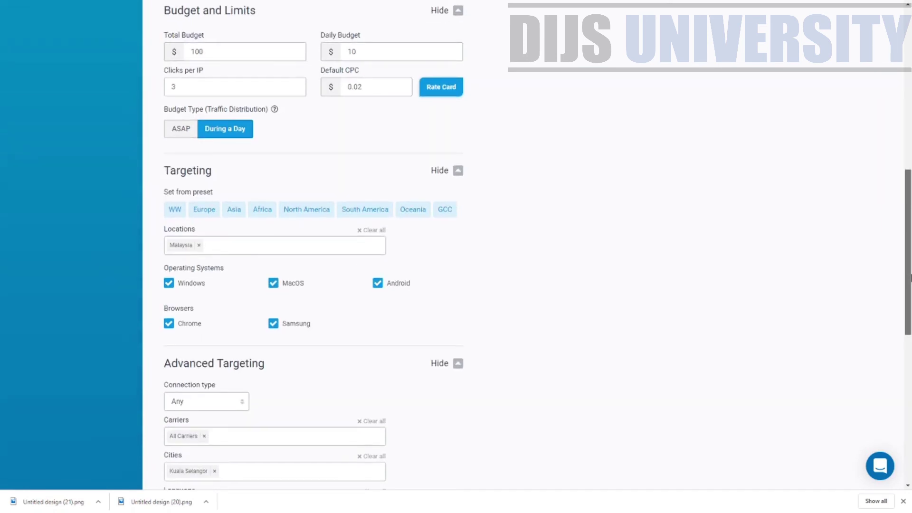
left_click_drag(911, 278, 911, 290)
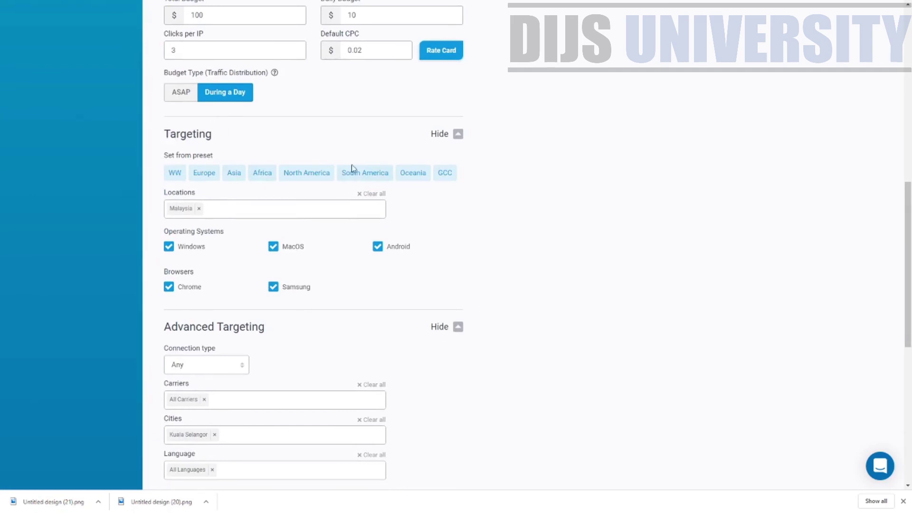
left_click_drag(911, 282, 910, 342)
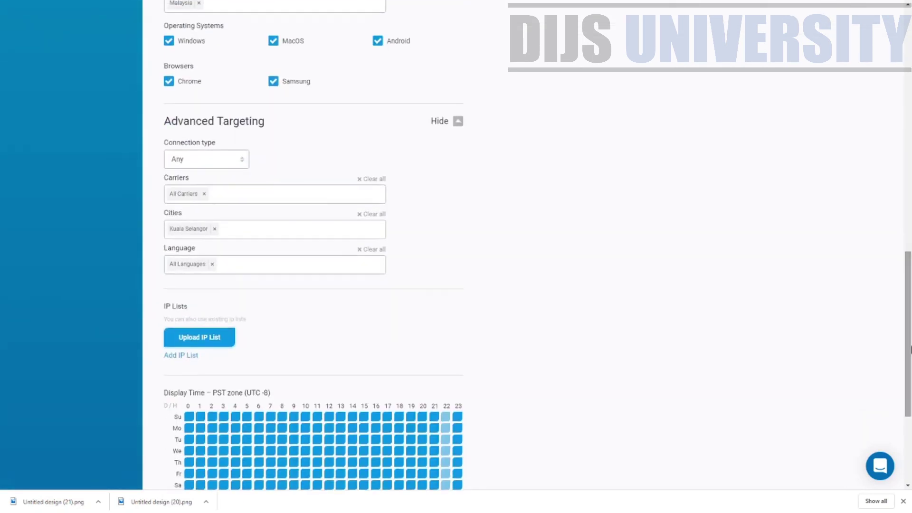
scroll(910, 340, "down", 3)
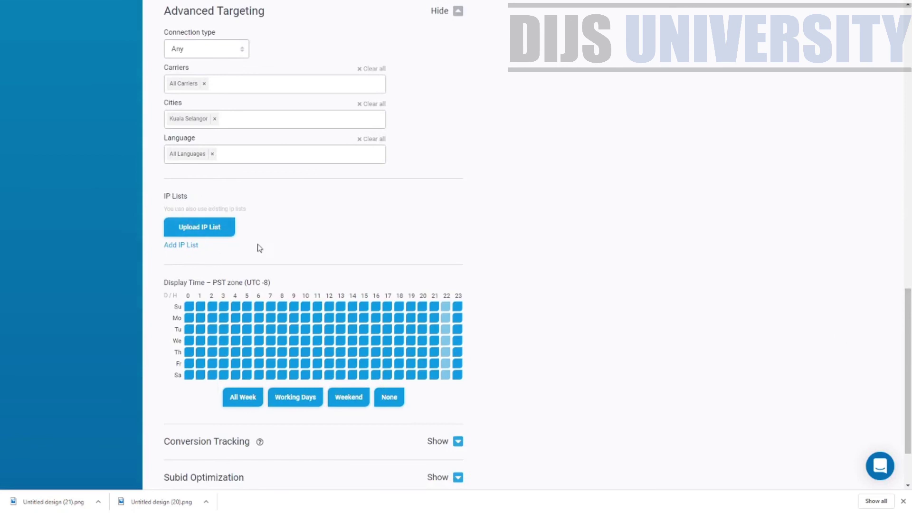
left_click(209, 238)
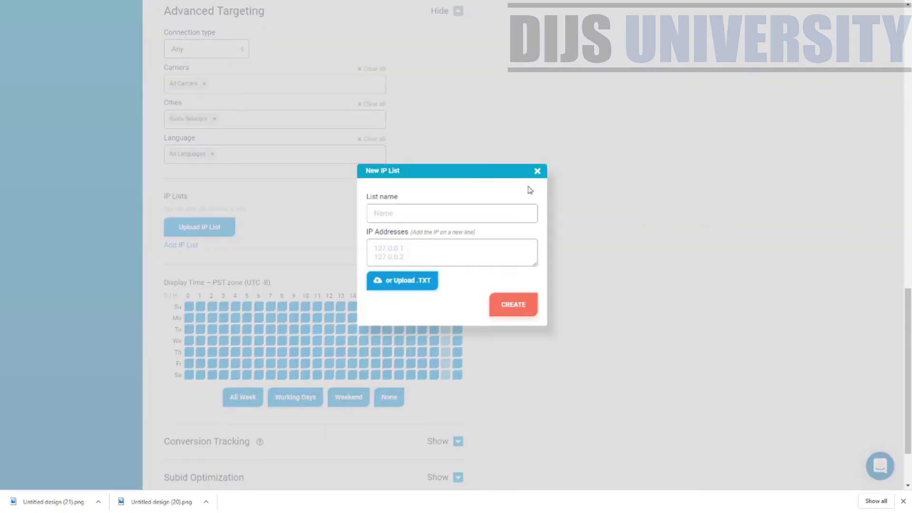
left_click(537, 172)
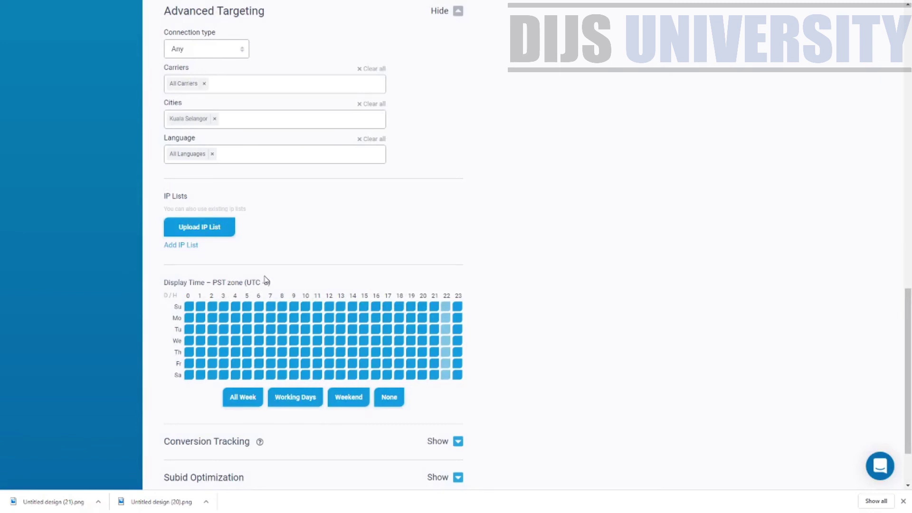
scroll(665, 349, "down", 1)
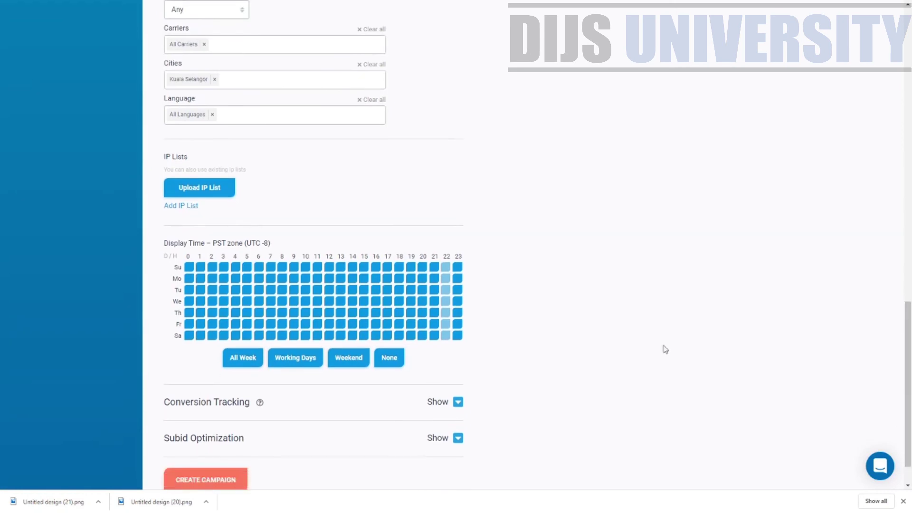
Apply the Working Days preset in Display Time: Monday–Friday, all 24 hours, weekends off.
left_click(189, 267)
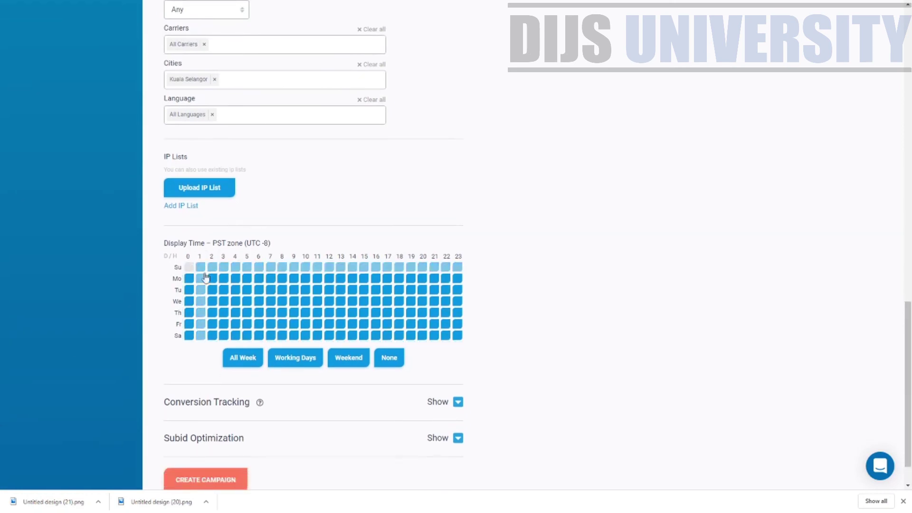
left_click(241, 359)
left_click(301, 365)
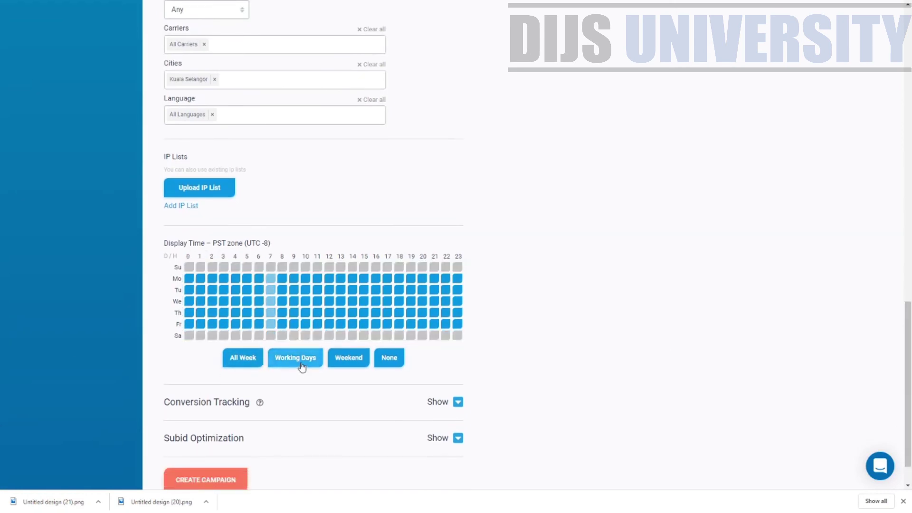
left_click(340, 363)
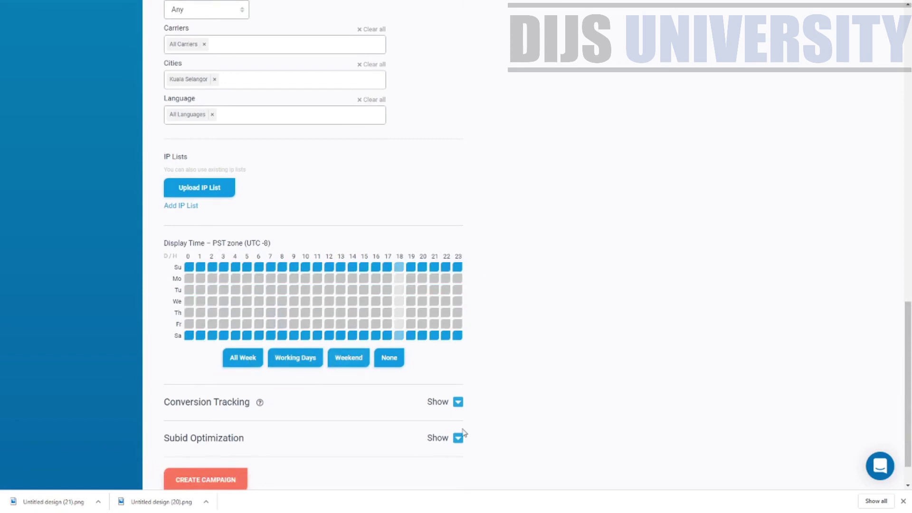
left_click(243, 359)
left_click(235, 301)
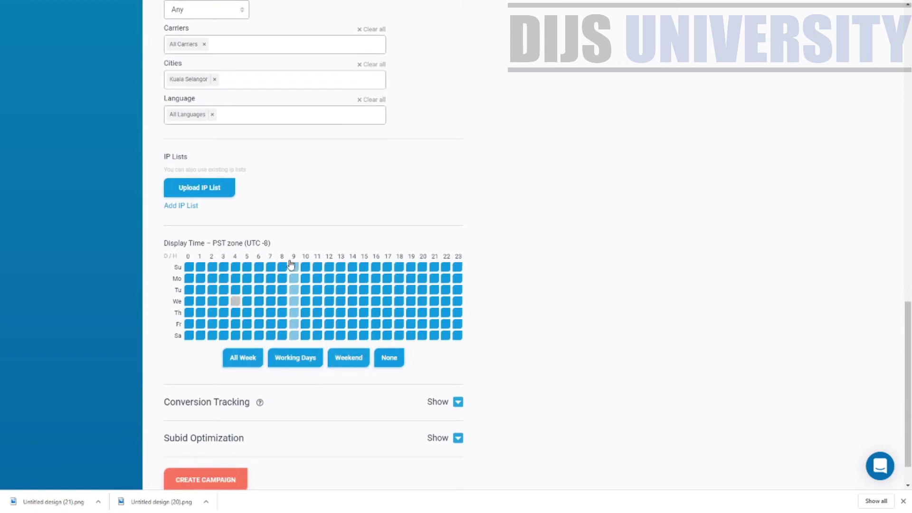
left_click(291, 264)
left_click(306, 267)
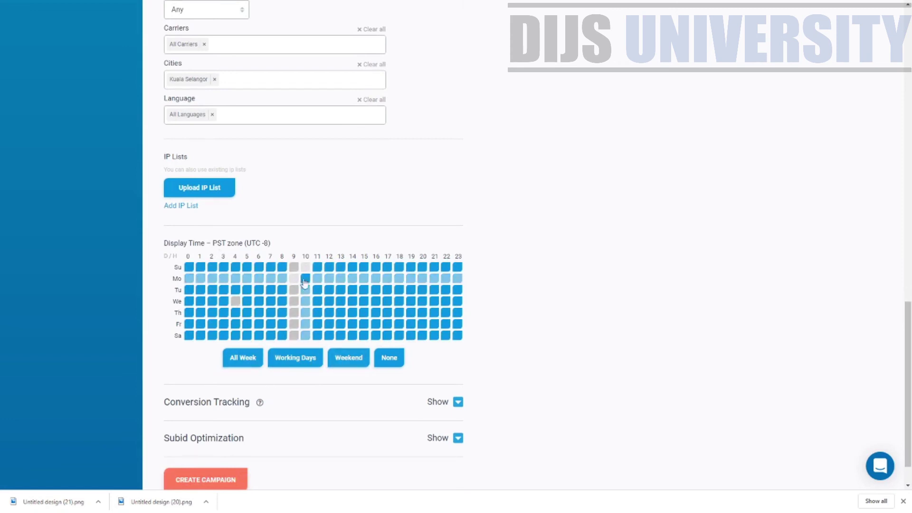
left_click(305, 280)
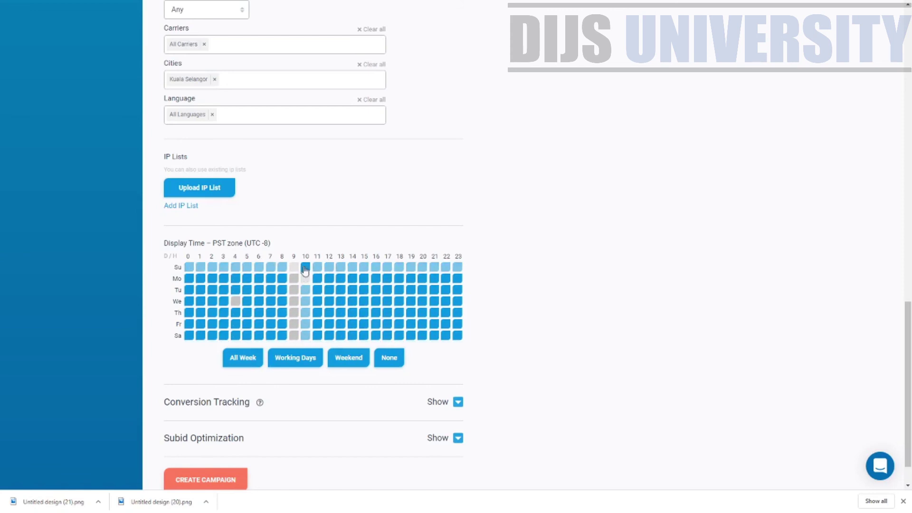
left_click(318, 358)
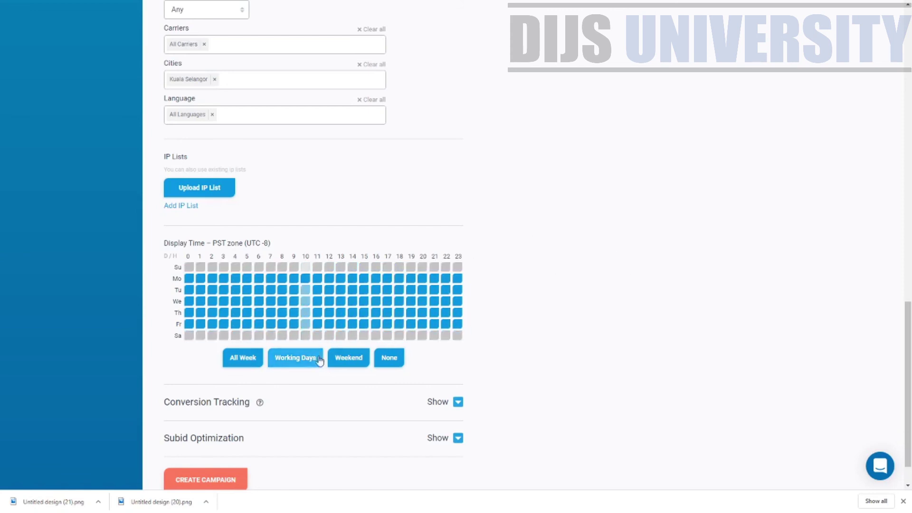
left_click(347, 360)
left_click(285, 358)
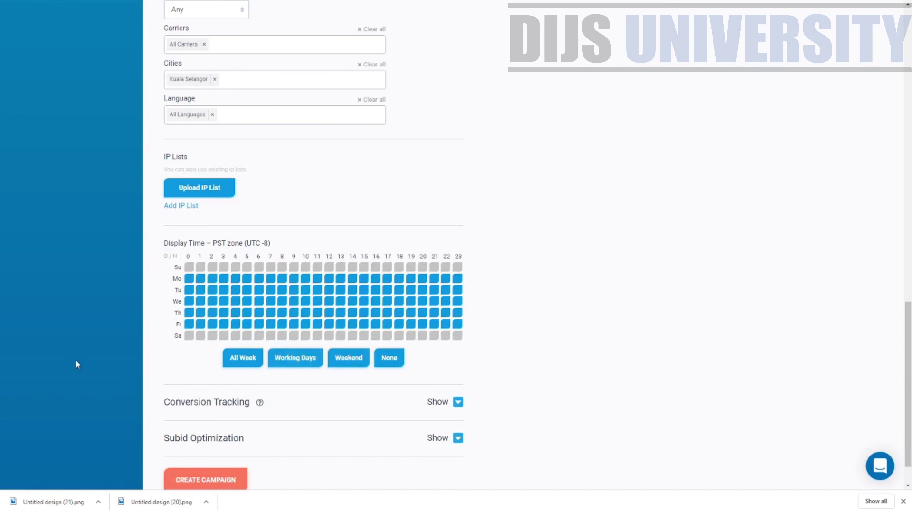
scroll(432, 434, "down", 2)
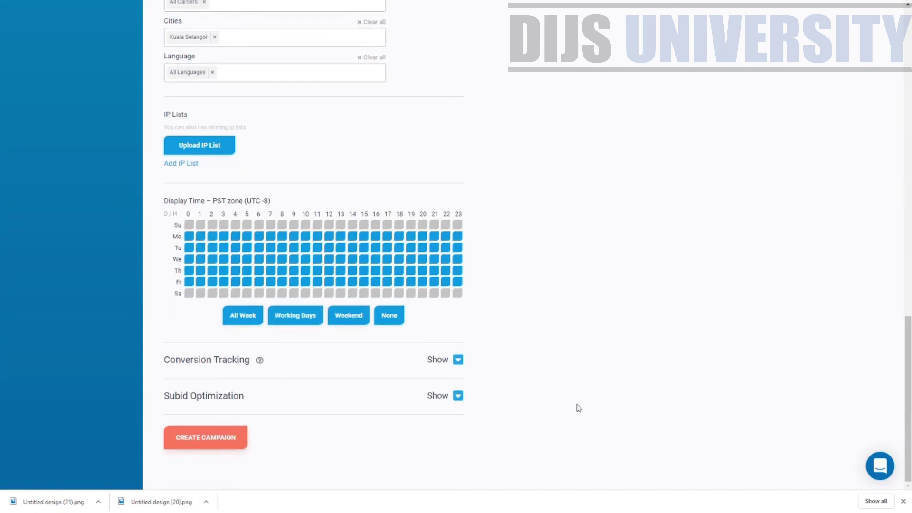
left_click(458, 361)
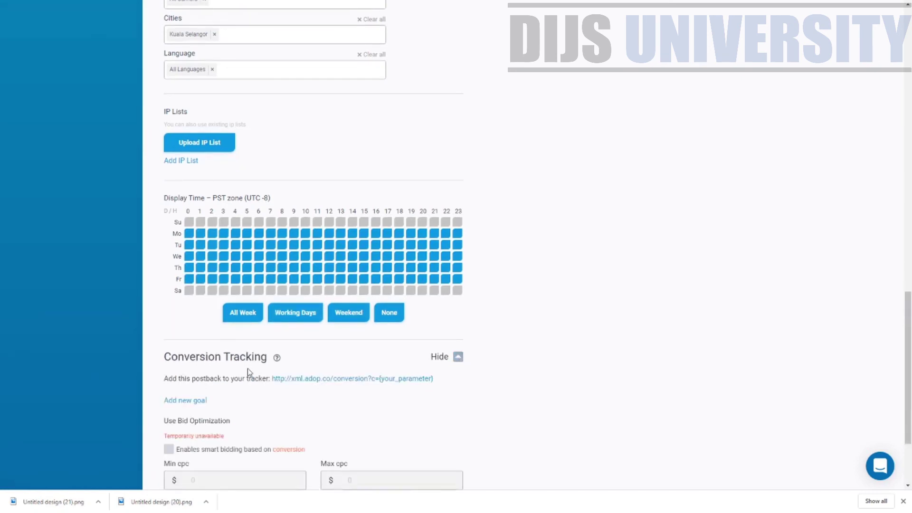
scroll(247, 369, "down", 3)
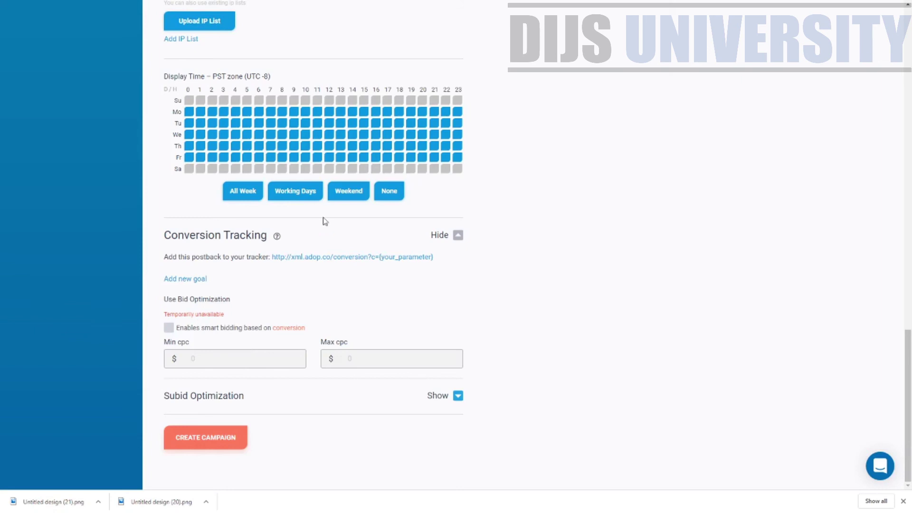
double_click(274, 234)
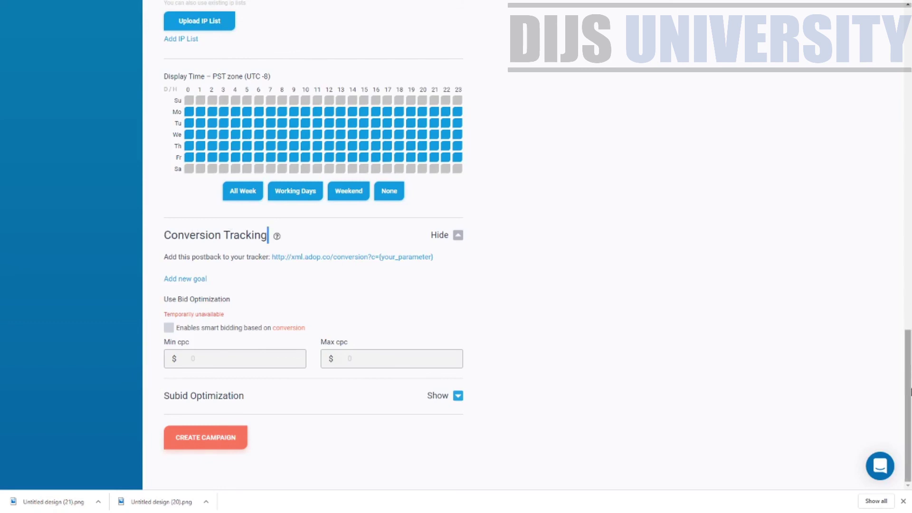
left_click_drag(907, 393, 787, 438)
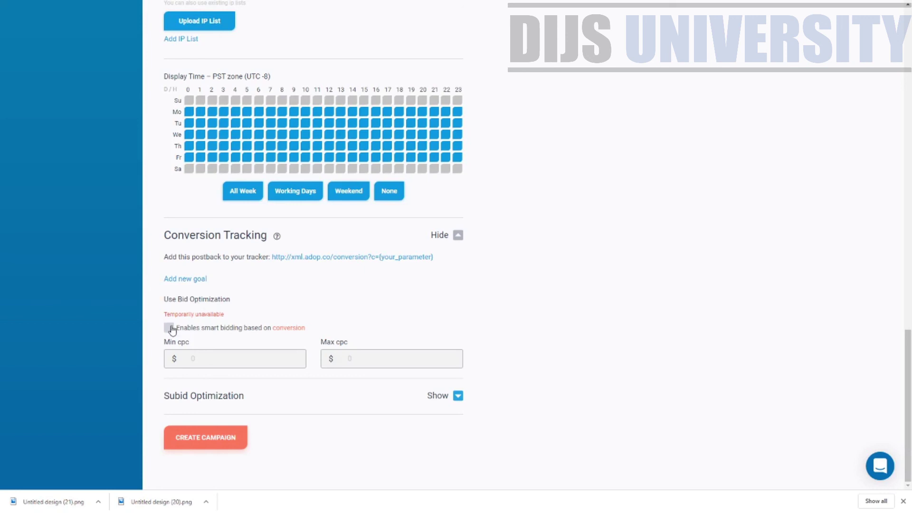
left_click_drag(225, 314, 163, 315)
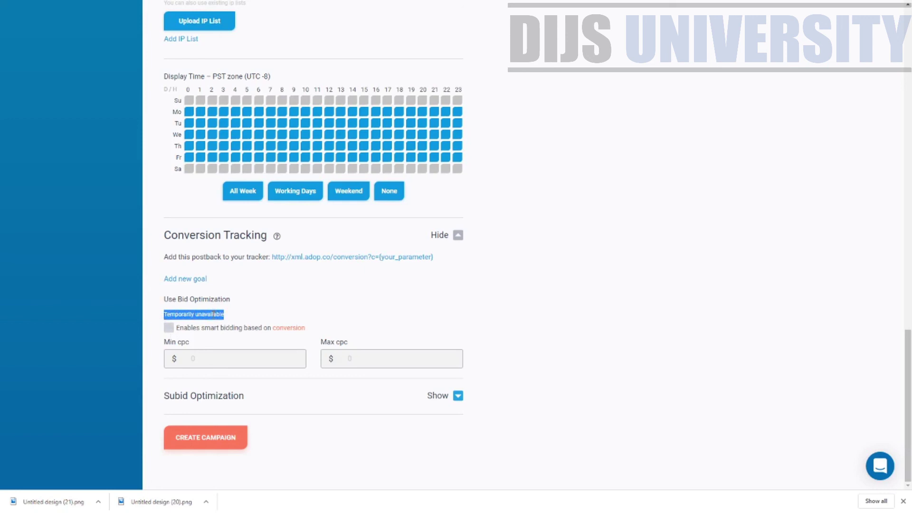
left_click(234, 353)
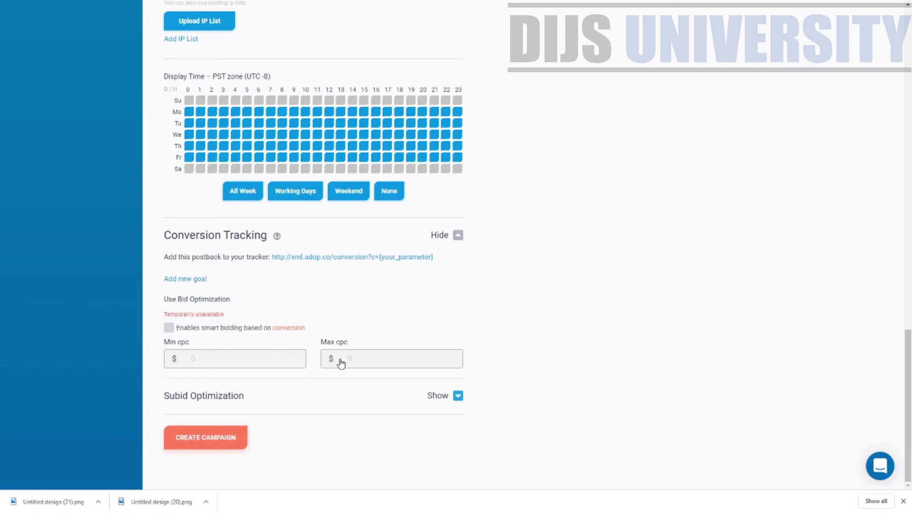
left_click(458, 235)
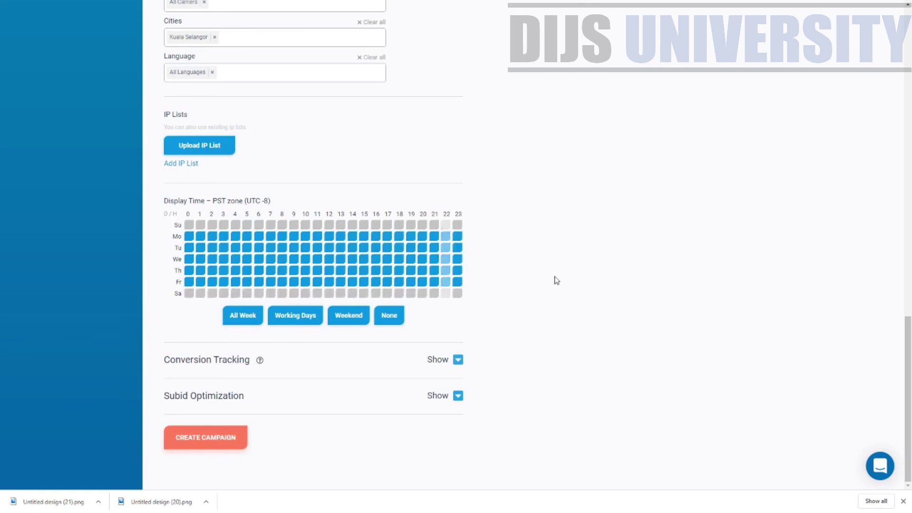
Show Subid Optimization and keep its list type on White List with no subids entered.
left_click(458, 396)
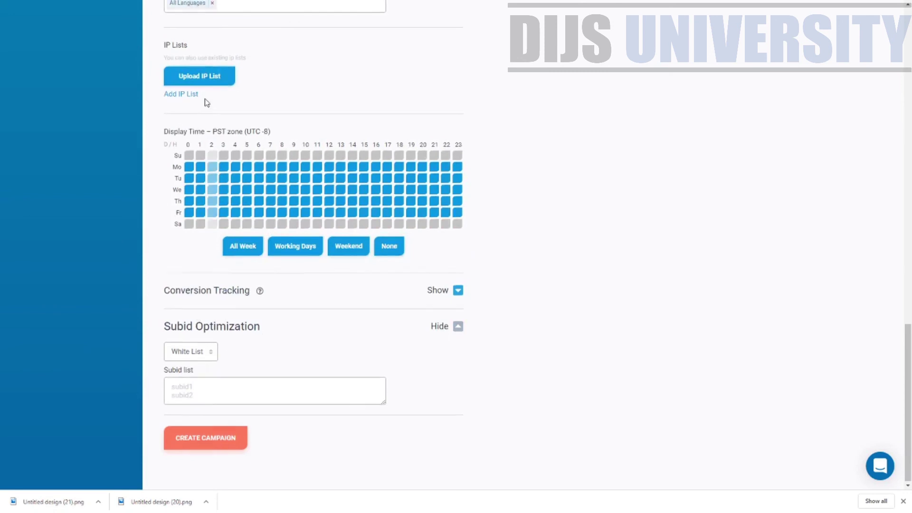
scroll(228, 119, "up", 2)
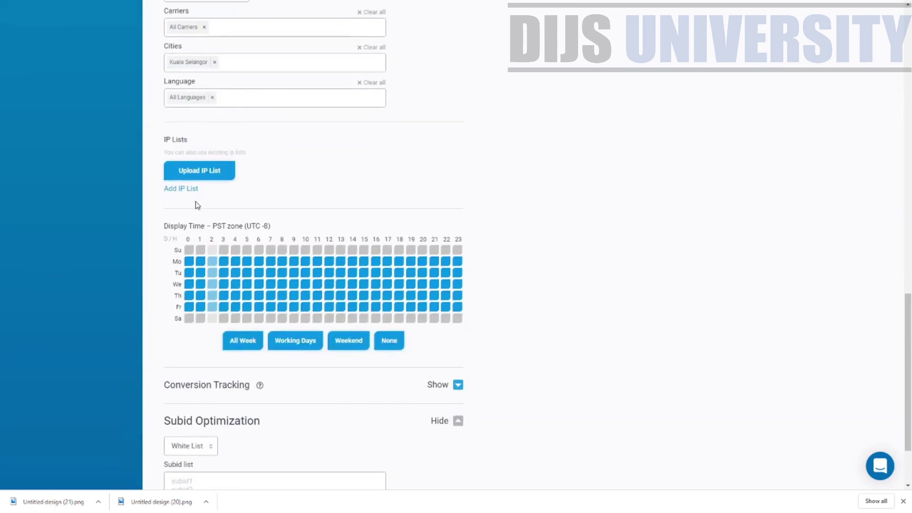
scroll(195, 203, "down", 2)
key("Down")
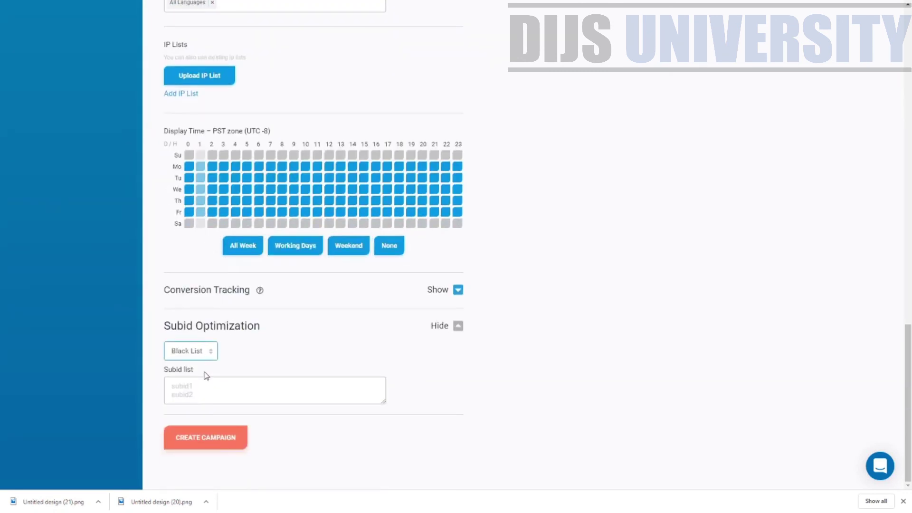
key("Up")
scroll(598, 388, "up", 4)
scroll(585, 385, "down", 4)
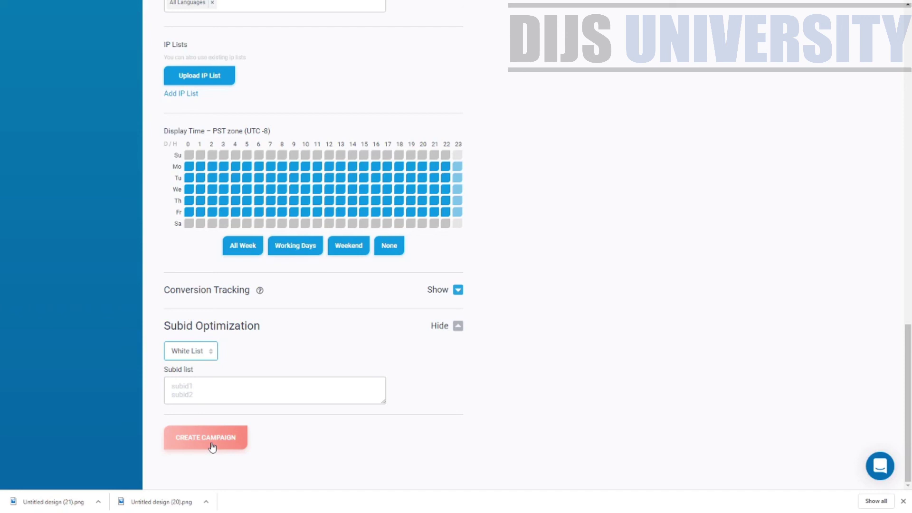
Submit the completed 'Test' push campaign with CREATE CAMPAIGN.
left_click(212, 446)
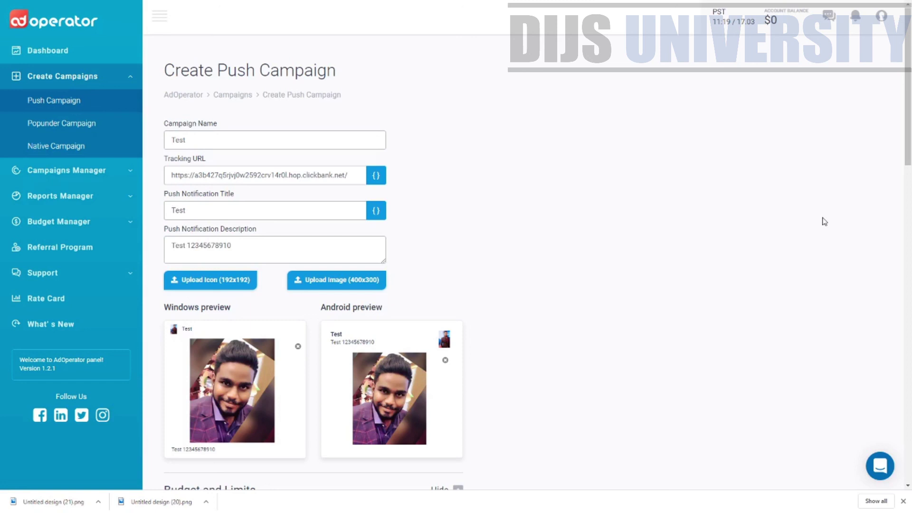
scroll(739, 216, "down", 5)
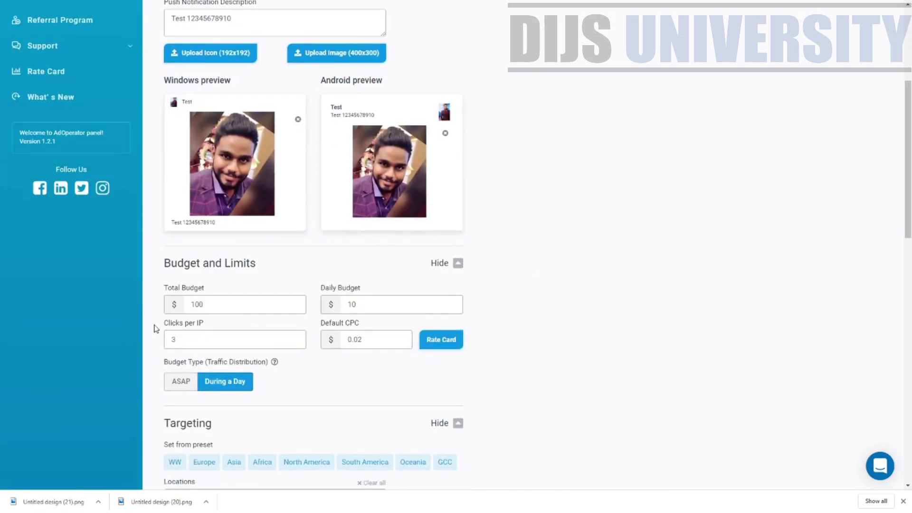
left_click_drag(909, 211, 910, 111)
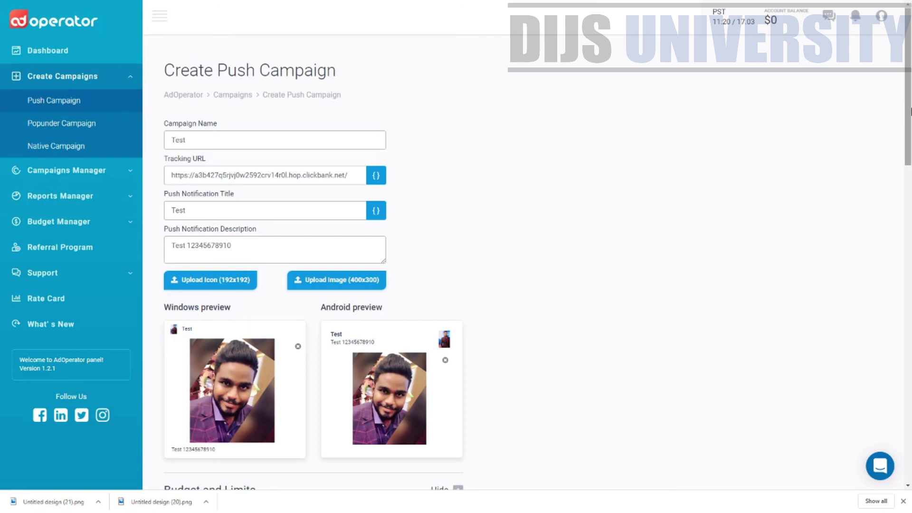
left_click_drag(909, 54, 903, 72)
left_click_drag(909, 134, 910, 377)
scroll(909, 376, "down", 2)
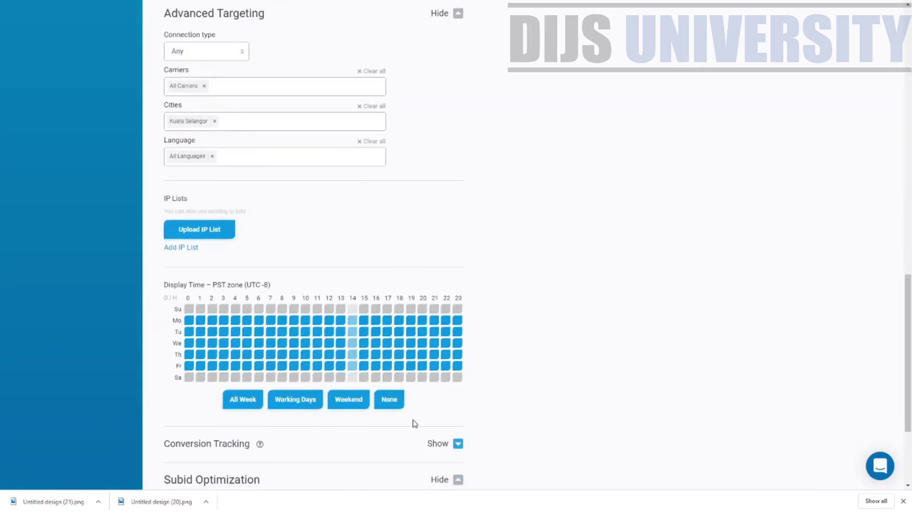
scroll(418, 424, "down", 3)
left_click(458, 290)
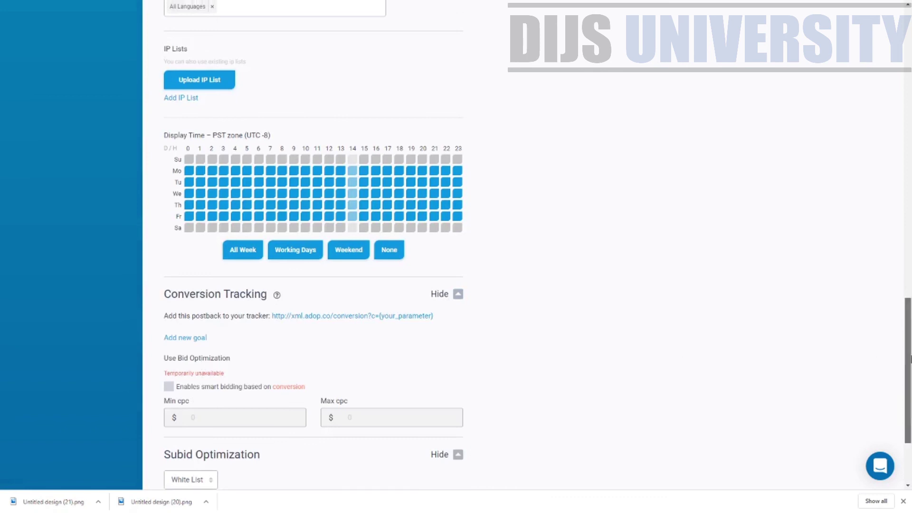
left_click_drag(909, 373, 911, 32)
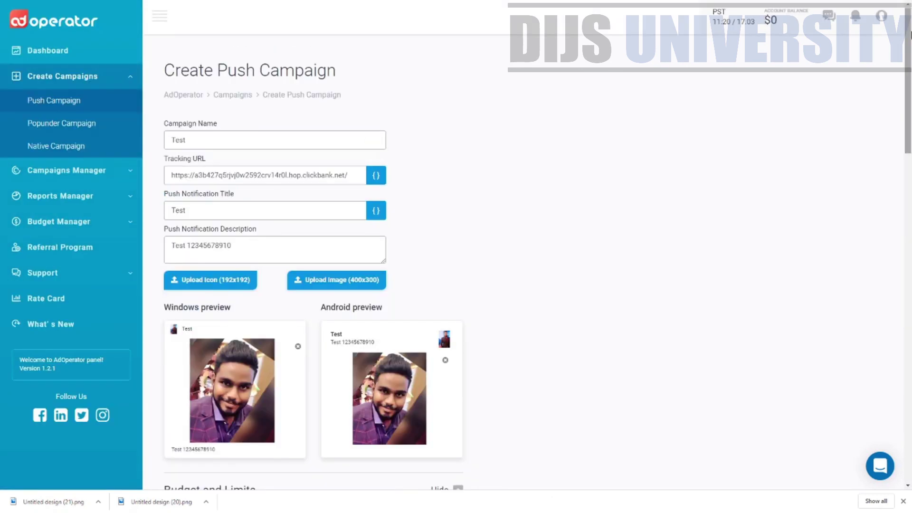